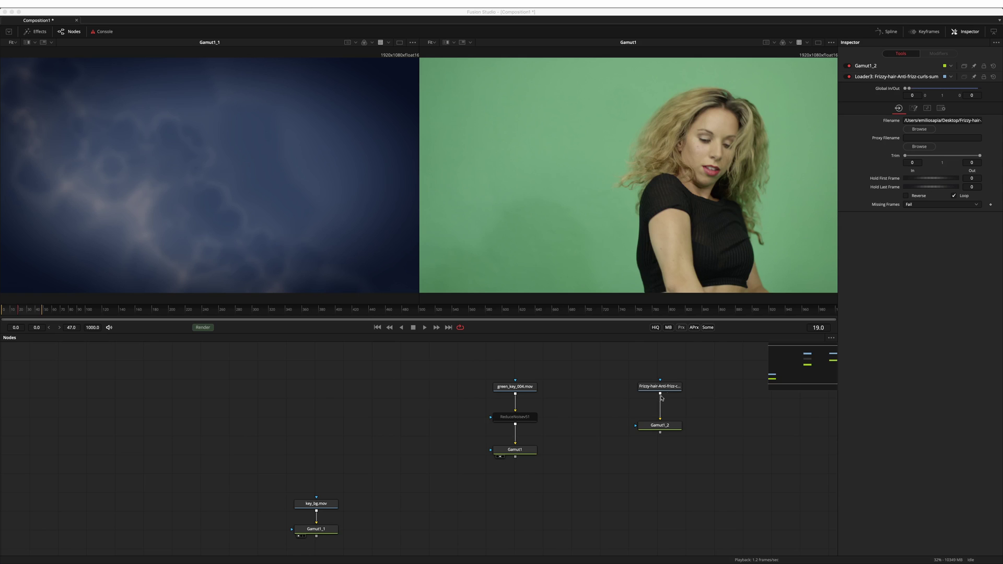
Inspect the Gamut1_2 node and the frizzy-hair loader's file settings, then deselect
click(663, 426)
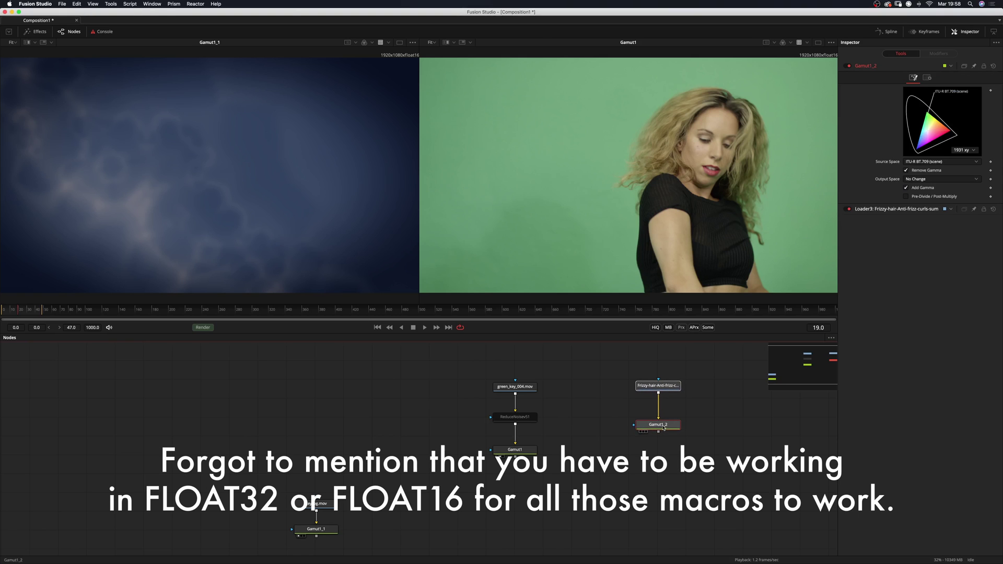
click(657, 385)
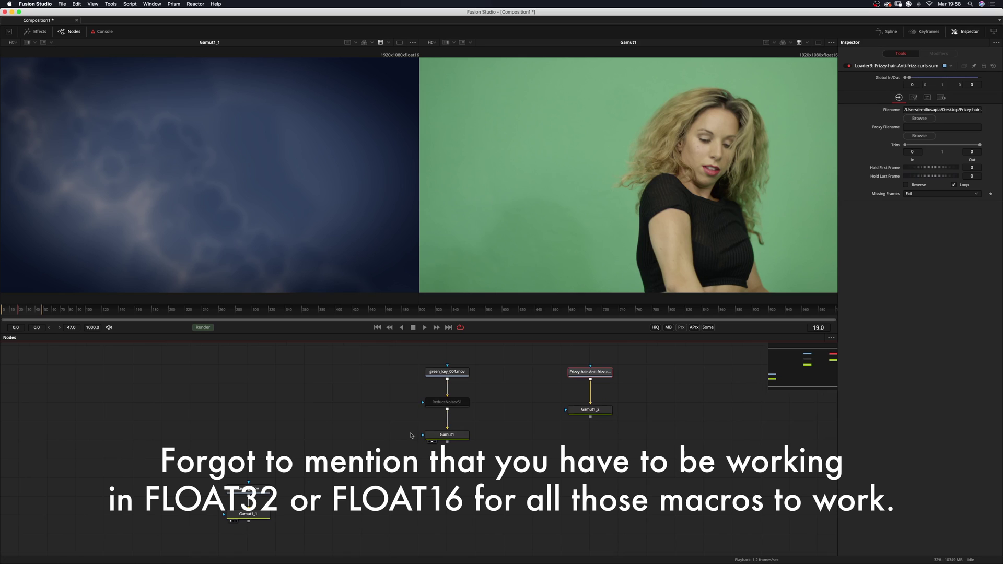
click(423, 476)
Add an ml_RefineMatte node below Gamut1 and select Gamut1 to build after it
key(shift+space)
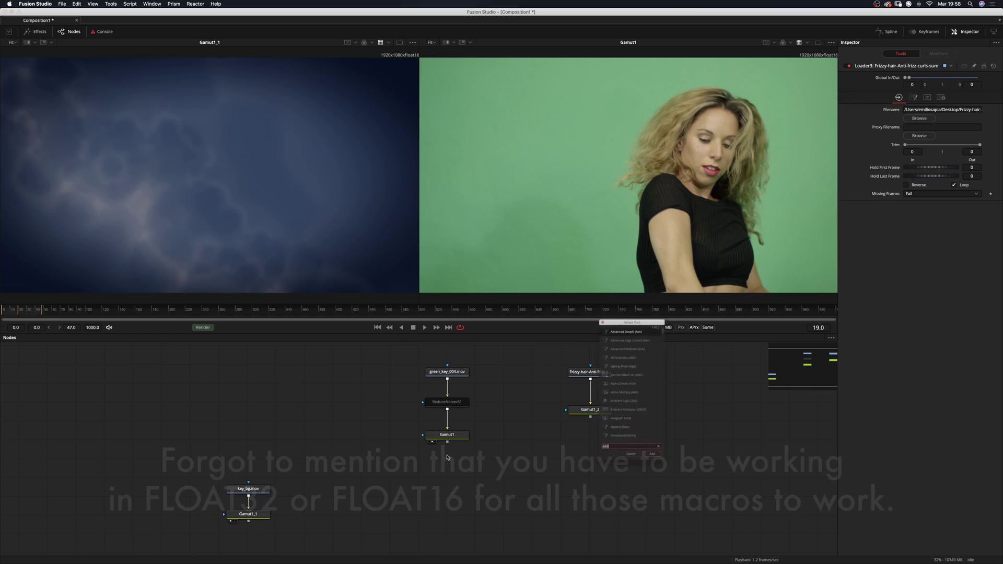
text(refin)
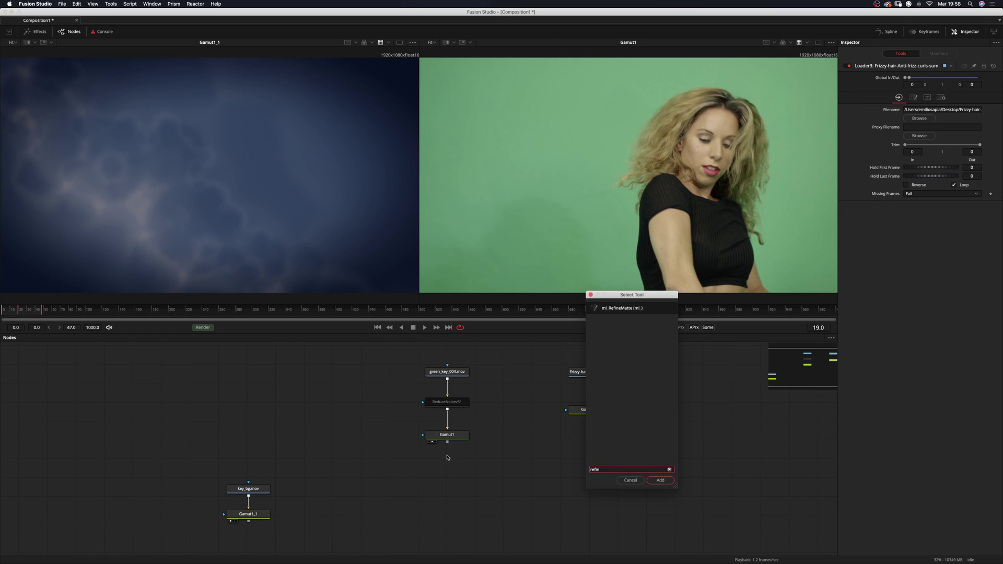
key(Return)
drag(416, 512, 491, 492)
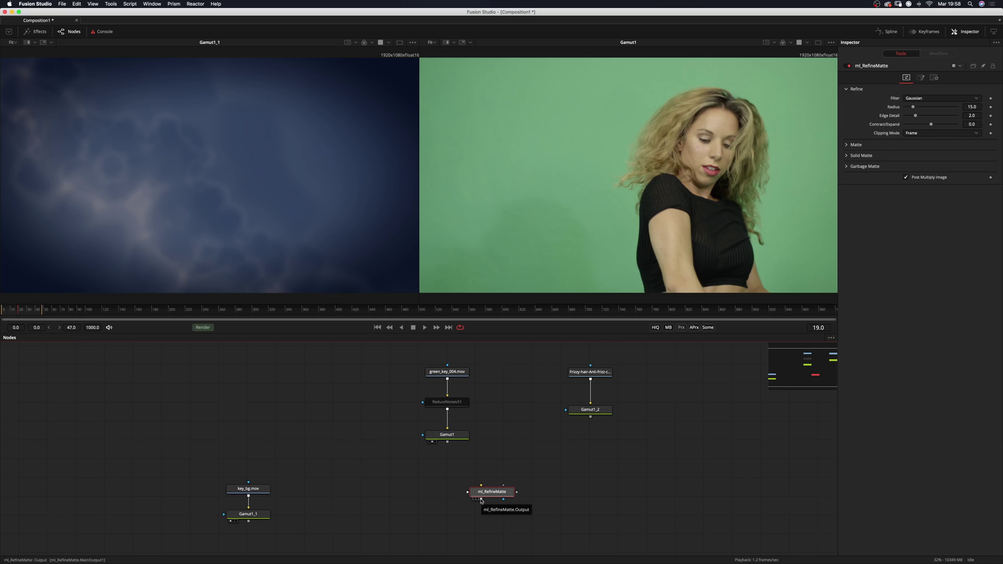
click(453, 439)
key(shift+space)
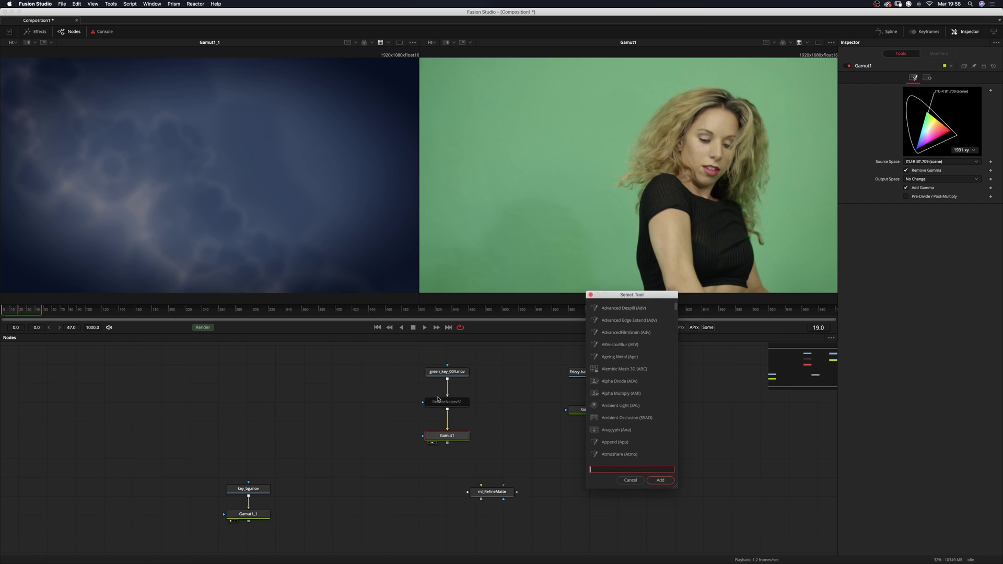
Insert an ml_RotoHelper node directly after Gamut1
text(roto)
key(Return)
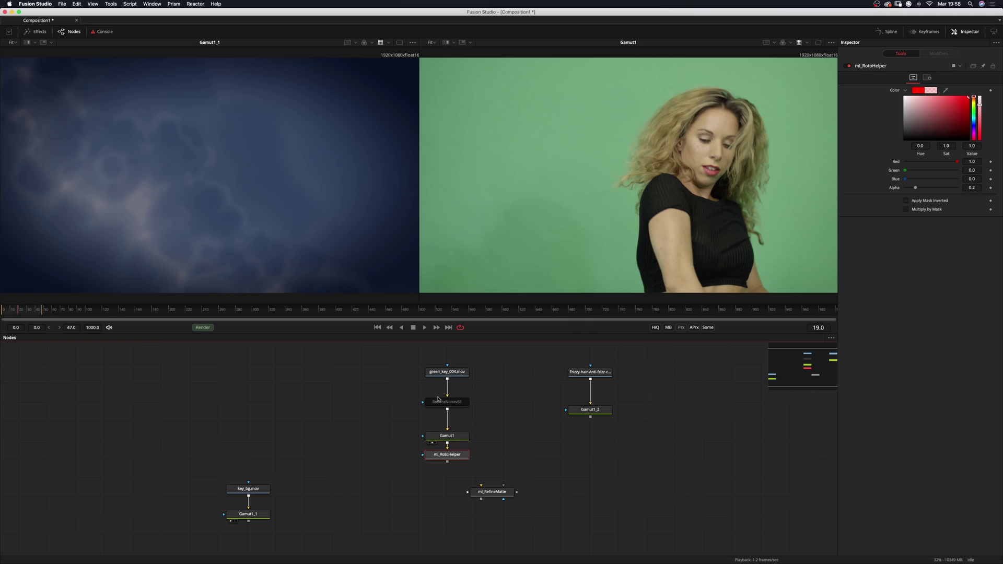
drag(494, 445, 462, 393)
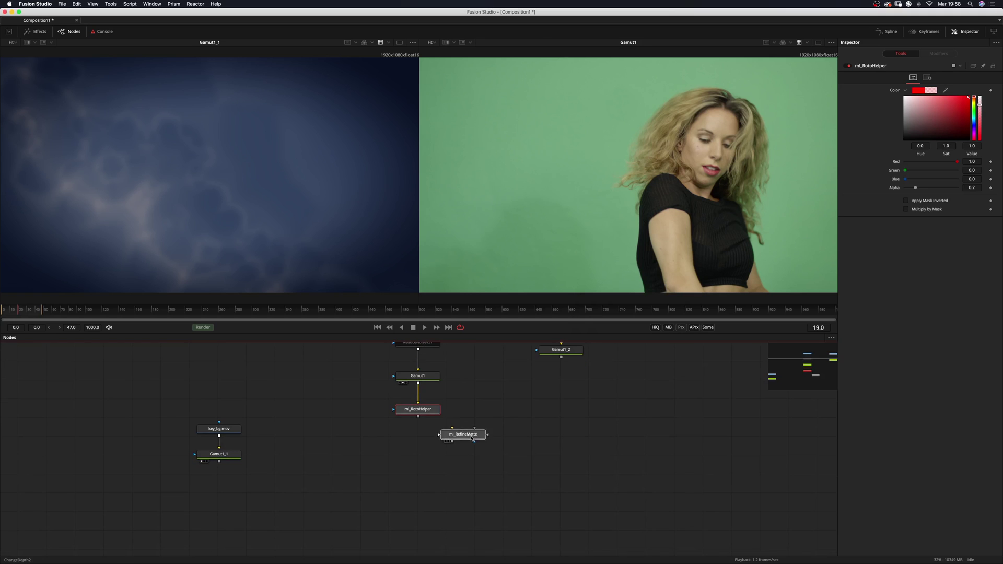
Move ml_RefineMatte lower and select ml_RotoHelper to give it a red colour
drag(461, 439, 441, 456)
scroll(460, 439, up, 2)
scroll(463, 445, down, 2)
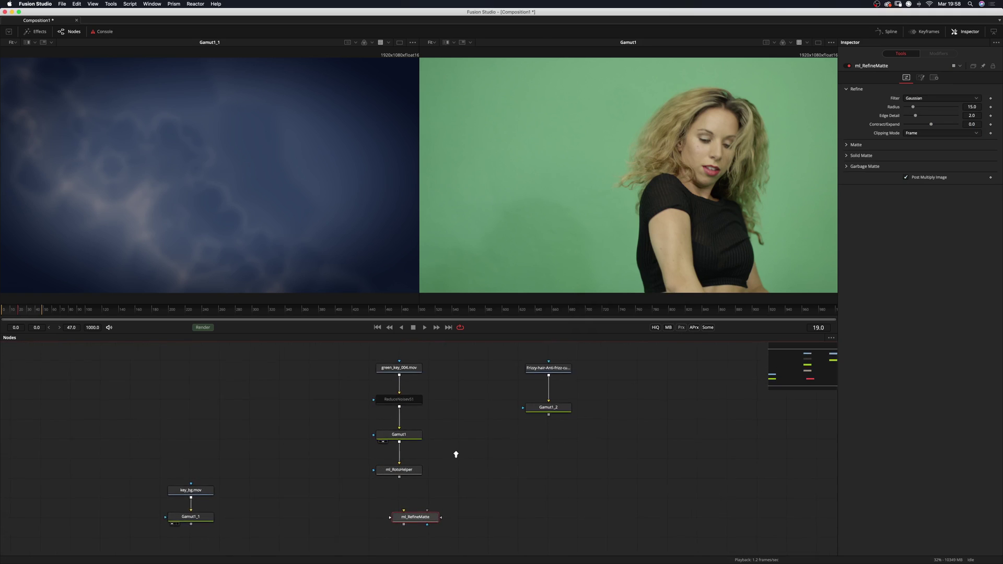
click(415, 466)
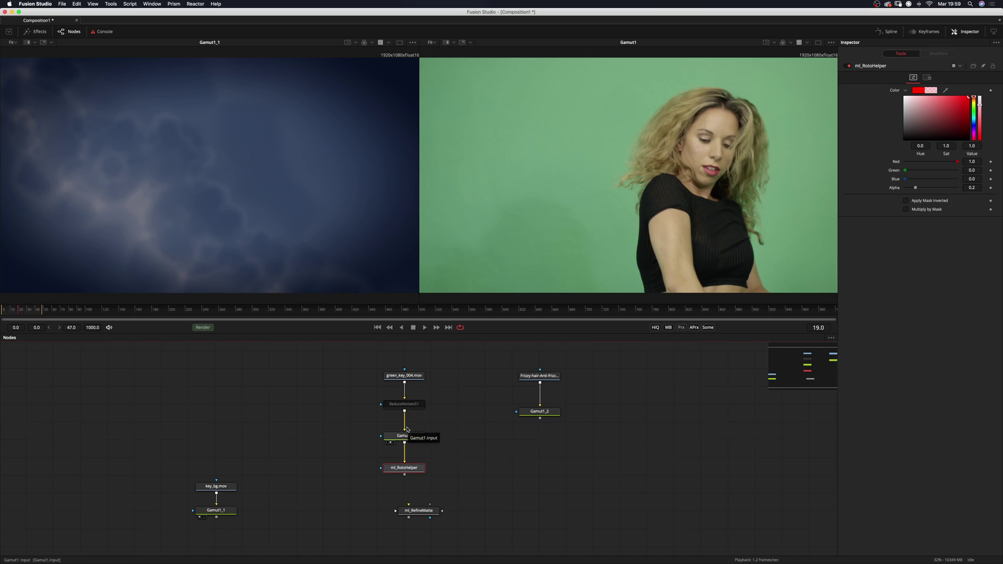
Add a Polygon mask feeding ml_RotoHelper
key(shift+space)
text(roto)
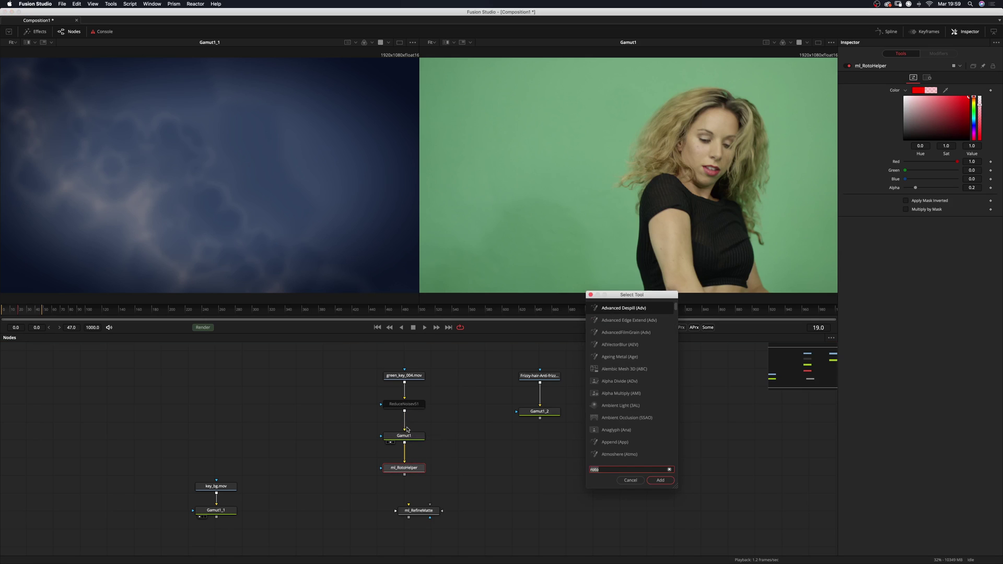
text(p)
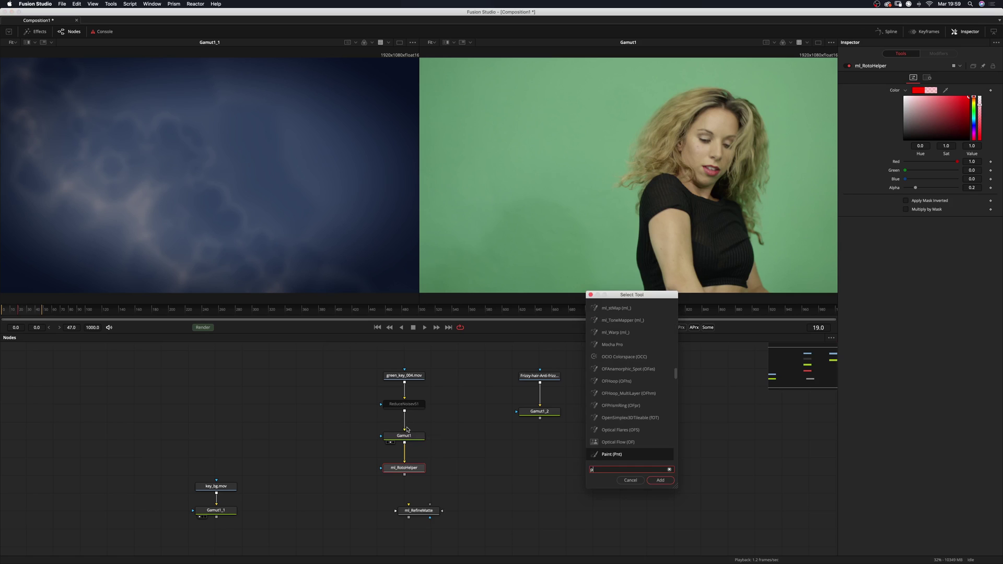
text(ol)
key(Return)
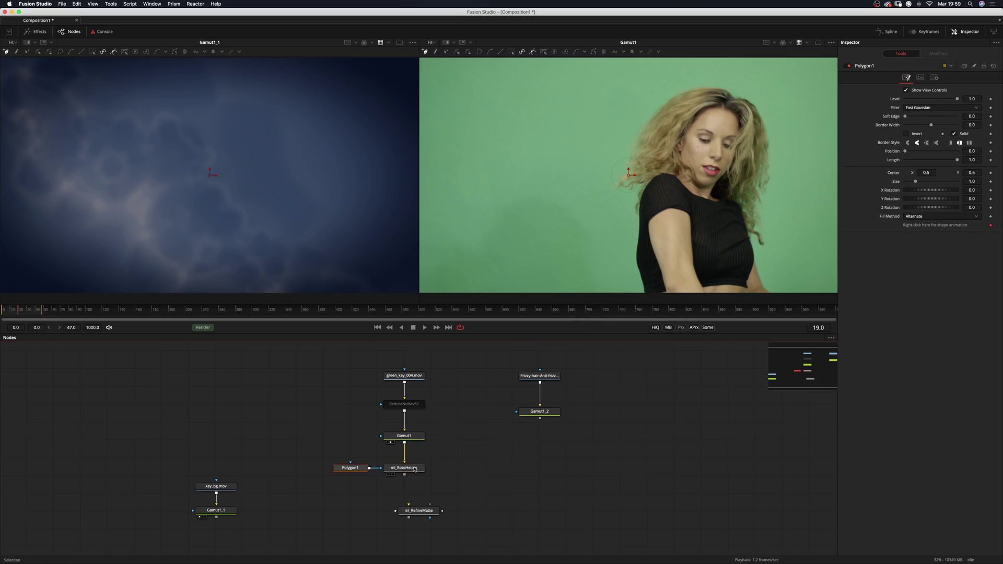
scroll(640, 242, down, 3)
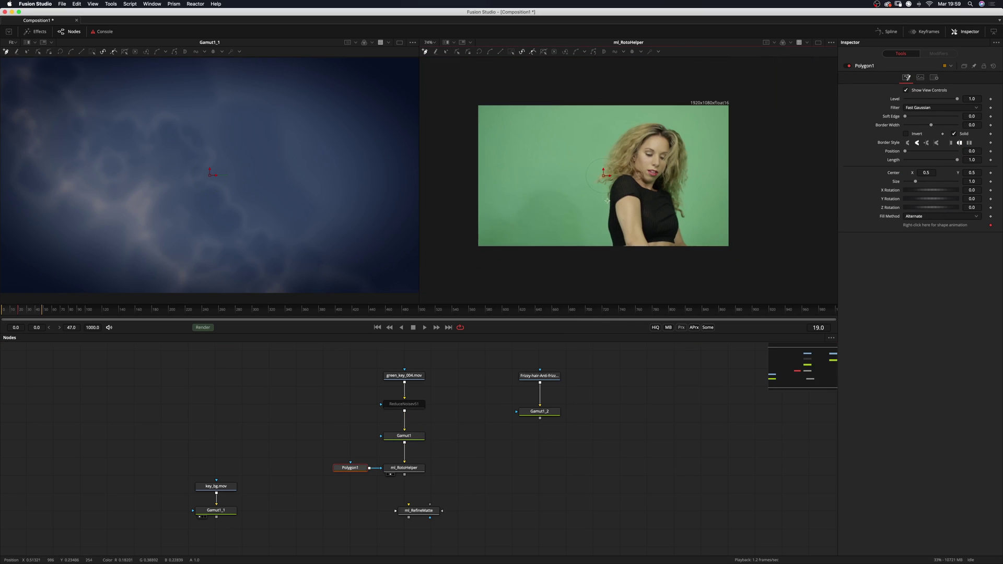
Trace a closed polygon around the dancer's hair and body, from the frame's bottom edge
click(610, 246)
click(596, 181)
click(610, 162)
click(613, 144)
click(631, 130)
click(657, 122)
click(686, 152)
click(688, 170)
click(681, 185)
click(678, 200)
click(687, 246)
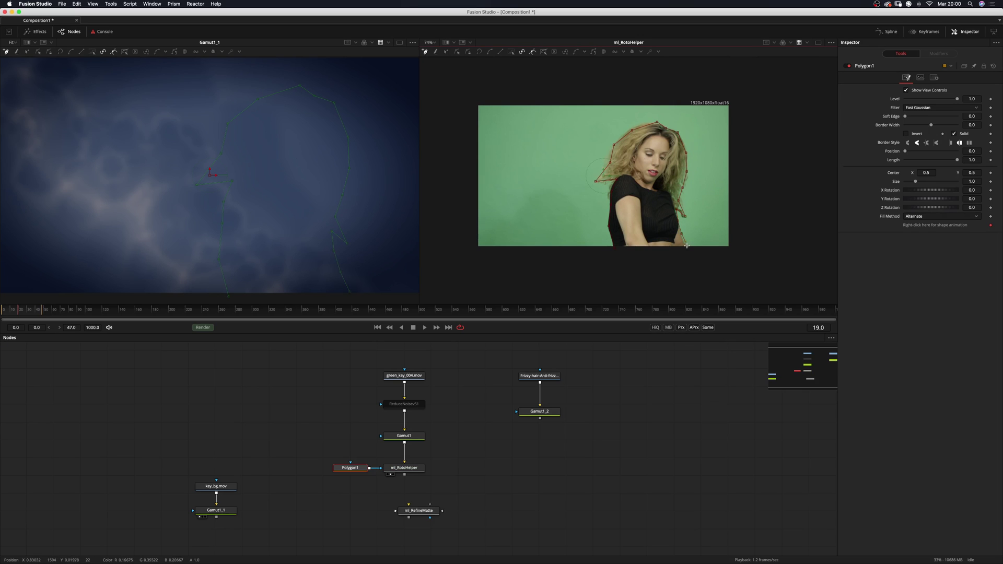
click(615, 247)
Nudge two polygon points onto the hair edge and raise ml_RotoHelper's overlay Alpha to 0.367
scroll(617, 188, up, 3)
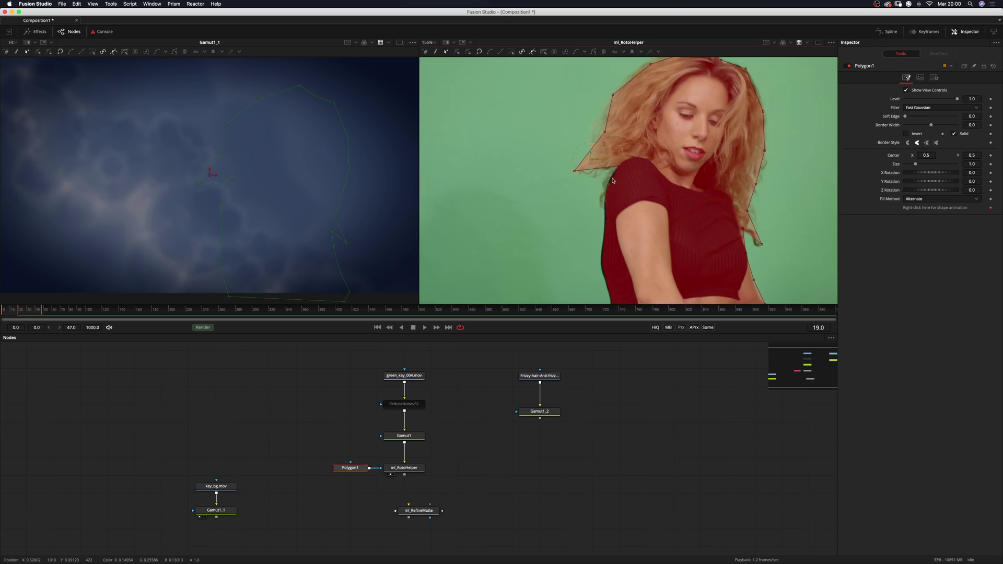
drag(580, 170, 581, 173)
drag(604, 132, 597, 136)
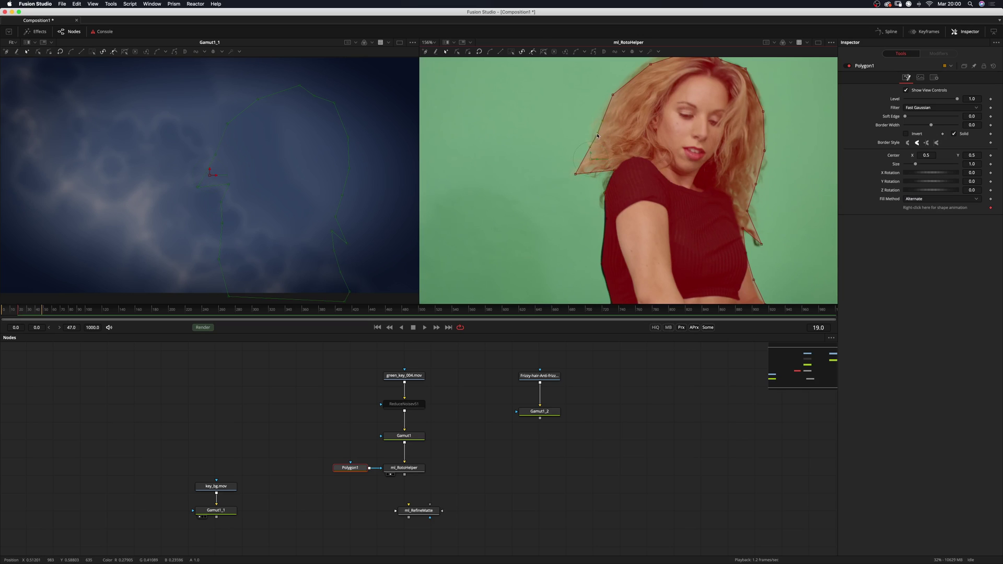
click(404, 467)
mouse_move(918, 189)
mouse_down()
mouse_move(933, 191)
mouse_move(924, 189)
mouse_up()
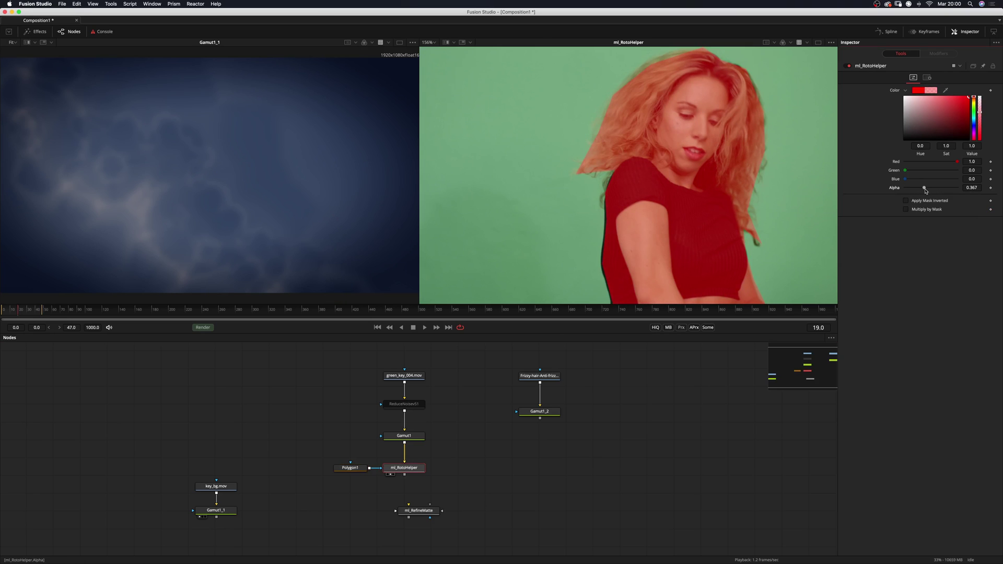
Adjust a Polygon1 point on the dancer's lower-left edge
click(350, 468)
scroll(525, 285, down, 4)
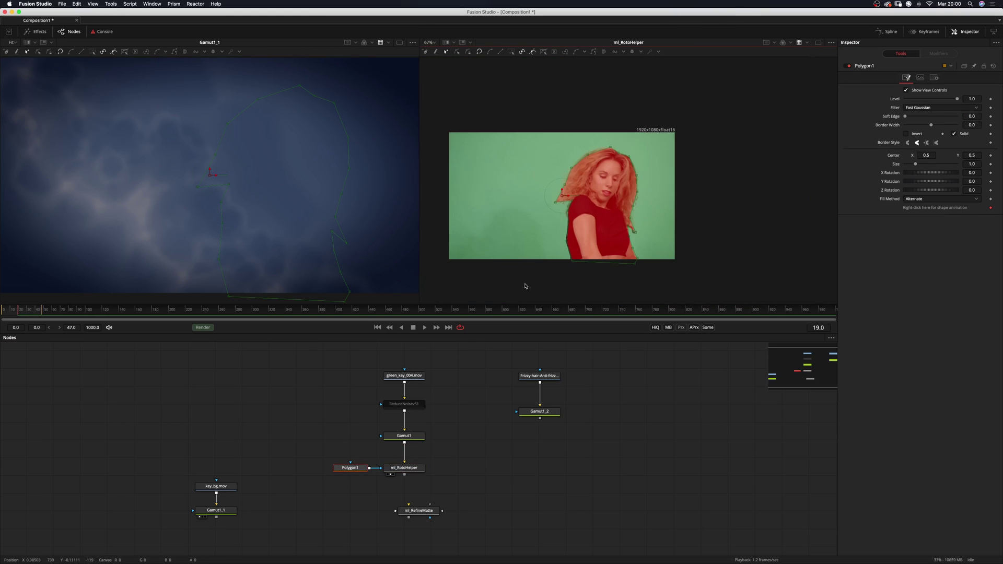
scroll(643, 198, up, 3)
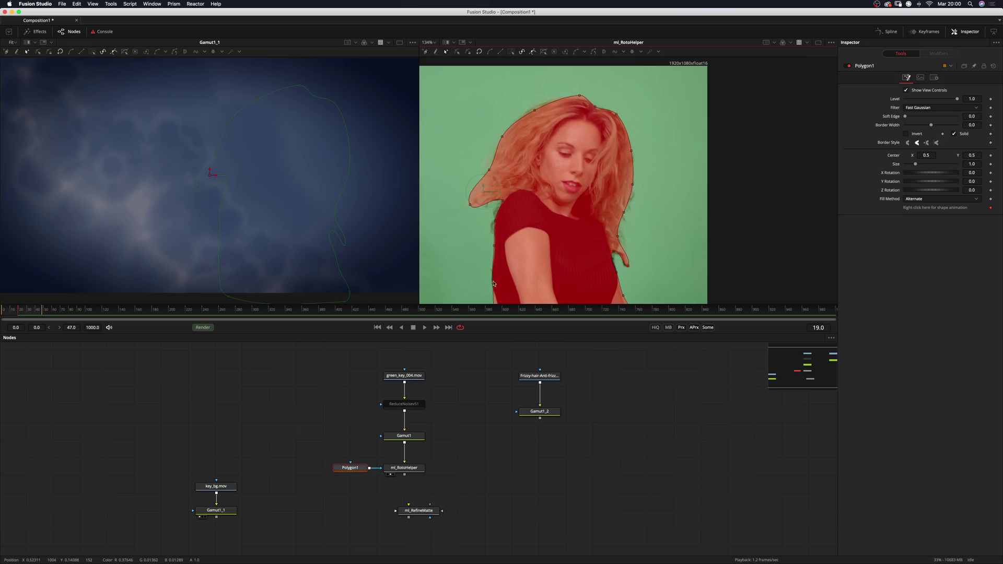
scroll(481, 225, down, 3)
click(487, 235)
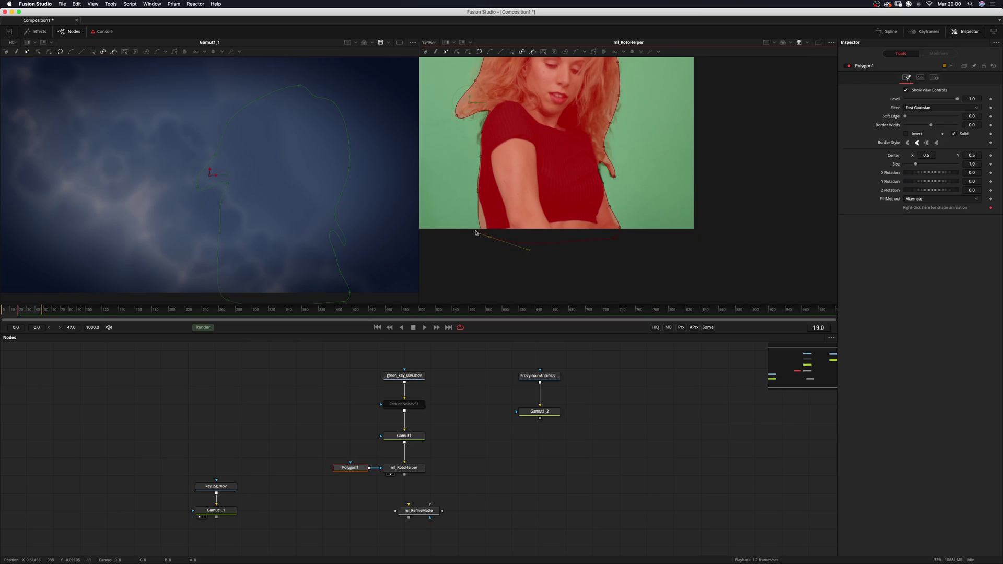
Enable Multiply by Mask on ml_RotoHelper and move ml_RefineMatte to the right
click(404, 468)
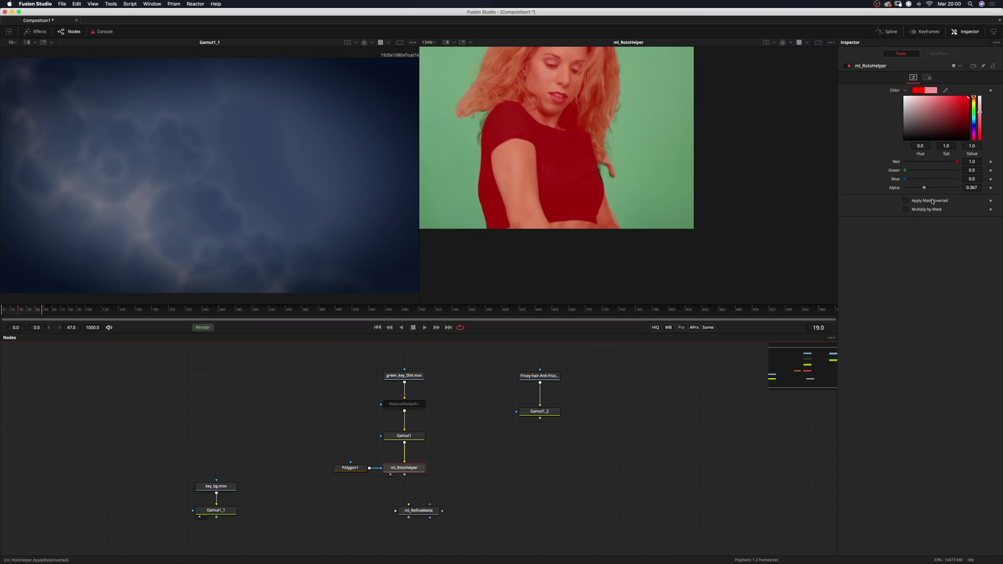
click(906, 209)
scroll(576, 205, down, 5)
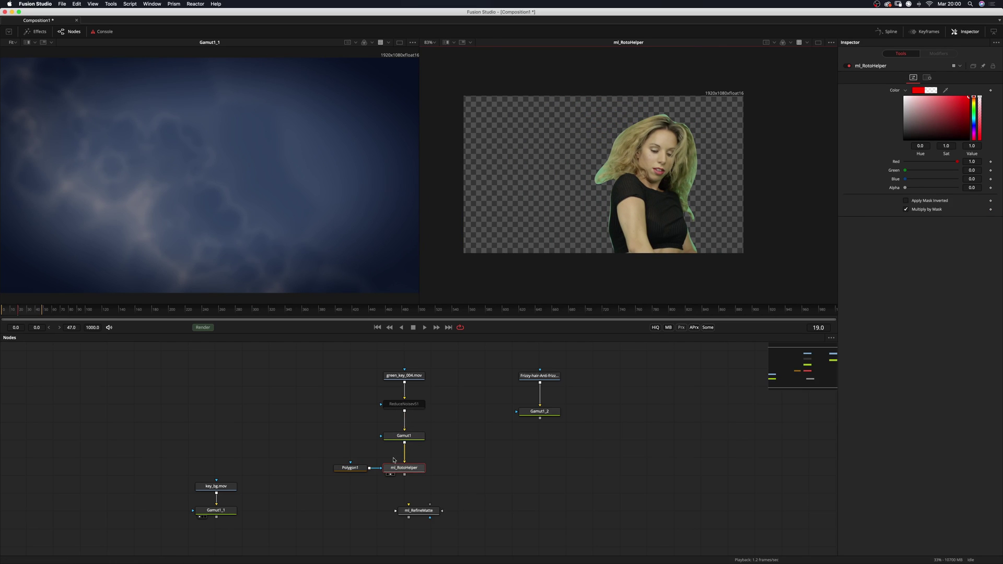
drag(406, 513, 465, 505)
Connect ml_RotoHelper's output into ml_RefineMatte and view its keyed result
scroll(424, 478, down, 2)
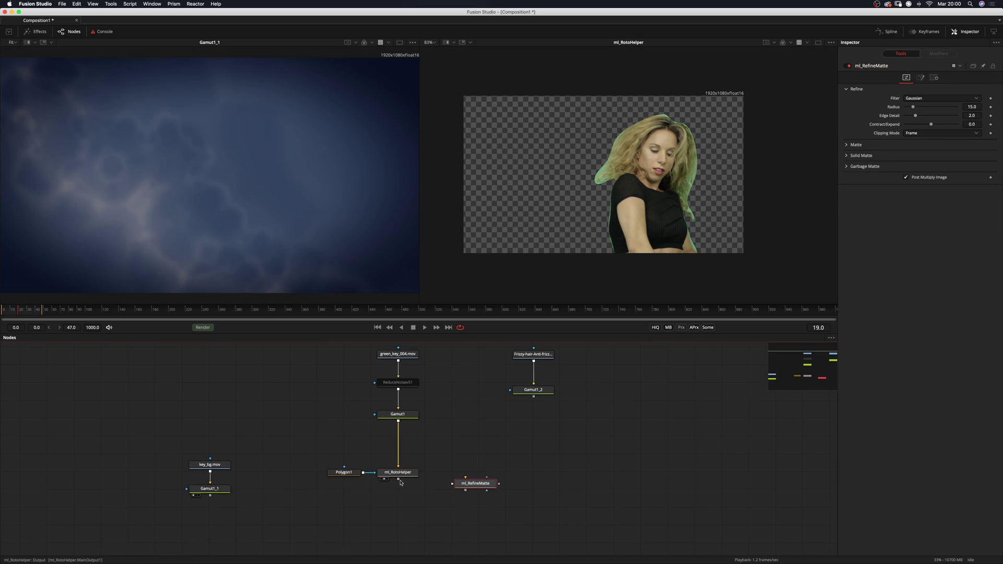
drag(398, 421, 465, 483)
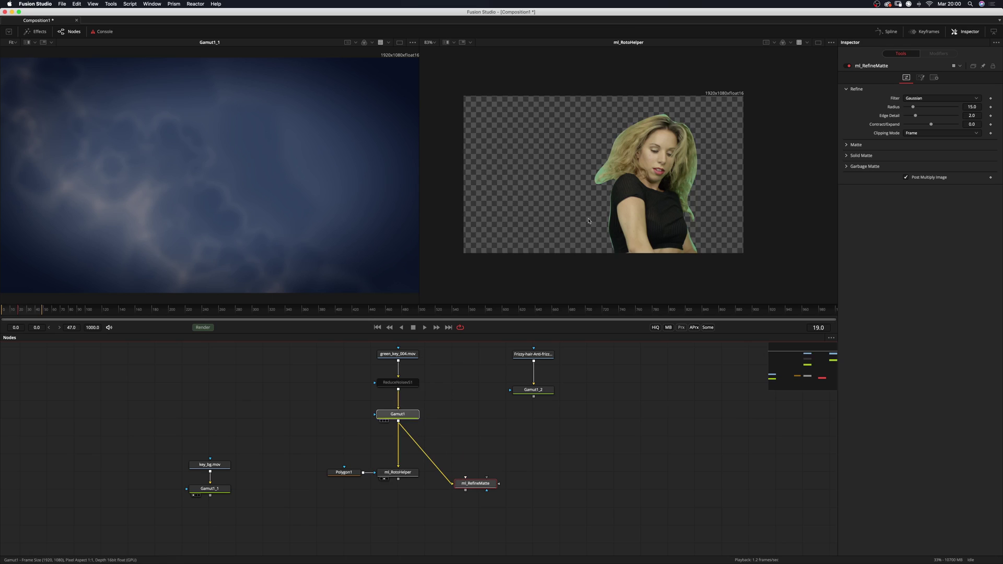
key(2)
drag(398, 479, 465, 477)
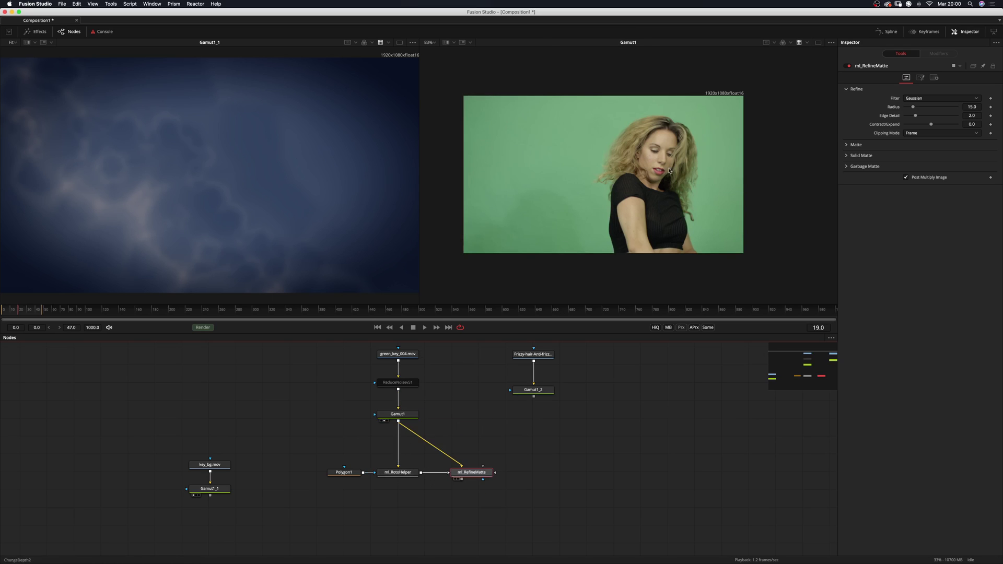
key(2)
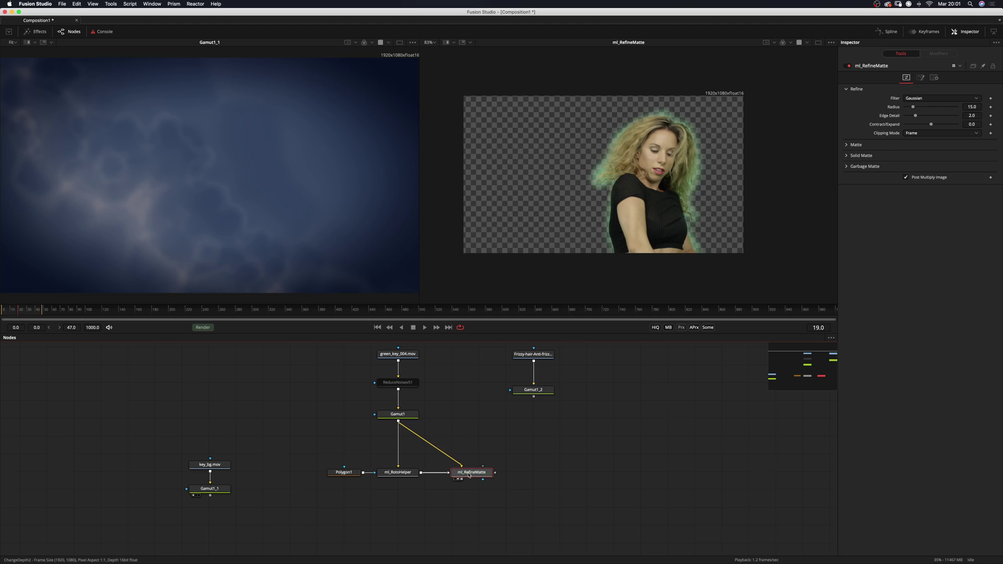
Check the alpha matte, raise Radius to 49.3, then view the refined cutout in colour
key(a)
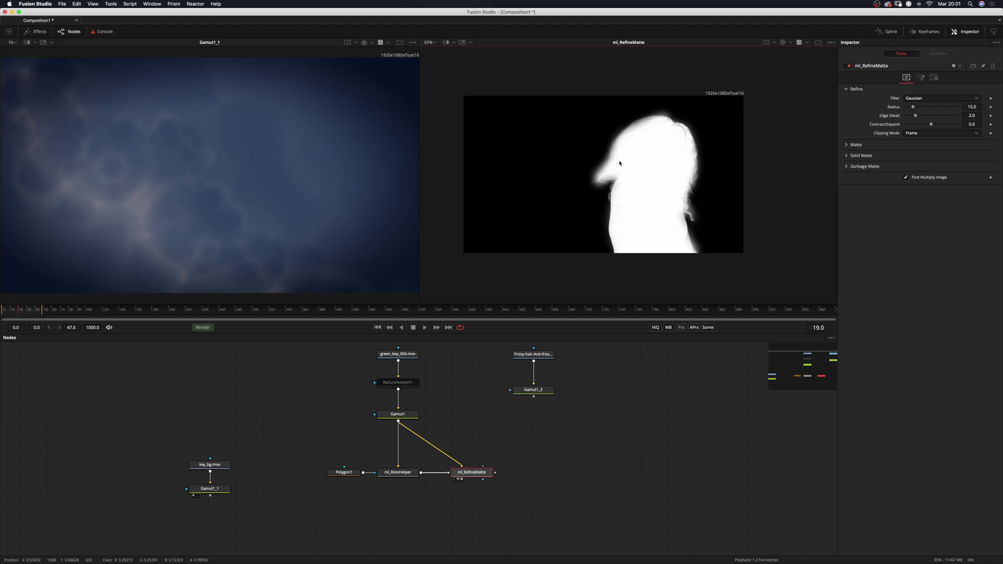
scroll(619, 163, up, 2)
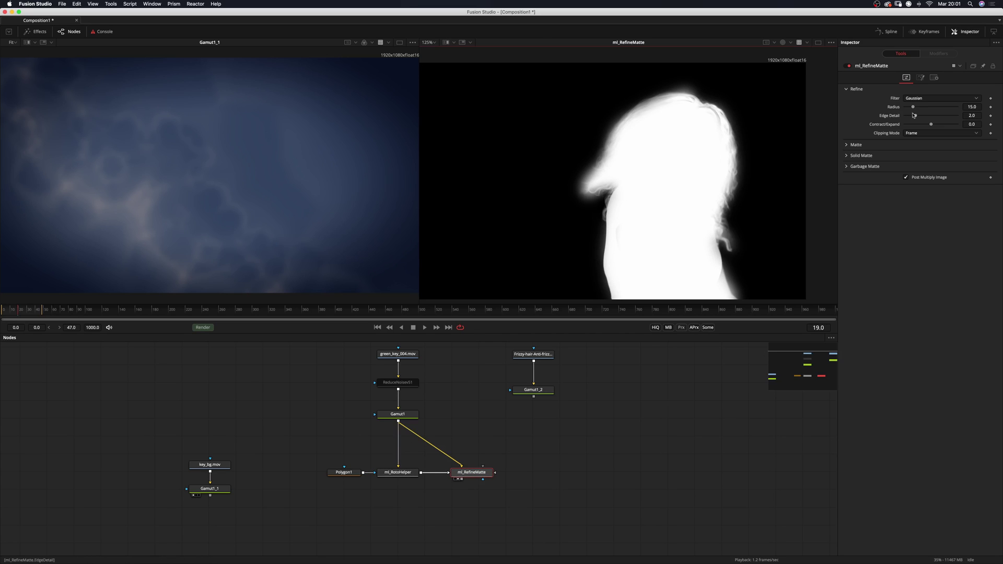
mouse_move(915, 109)
mouse_down()
mouse_move(947, 118)
mouse_move(930, 109)
mouse_up()
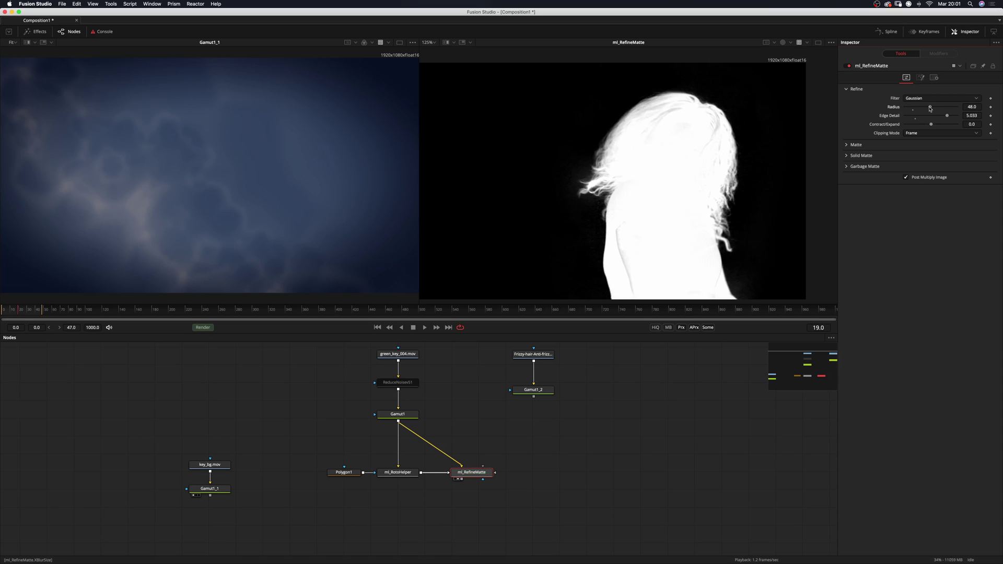
scroll(634, 188, down, 2)
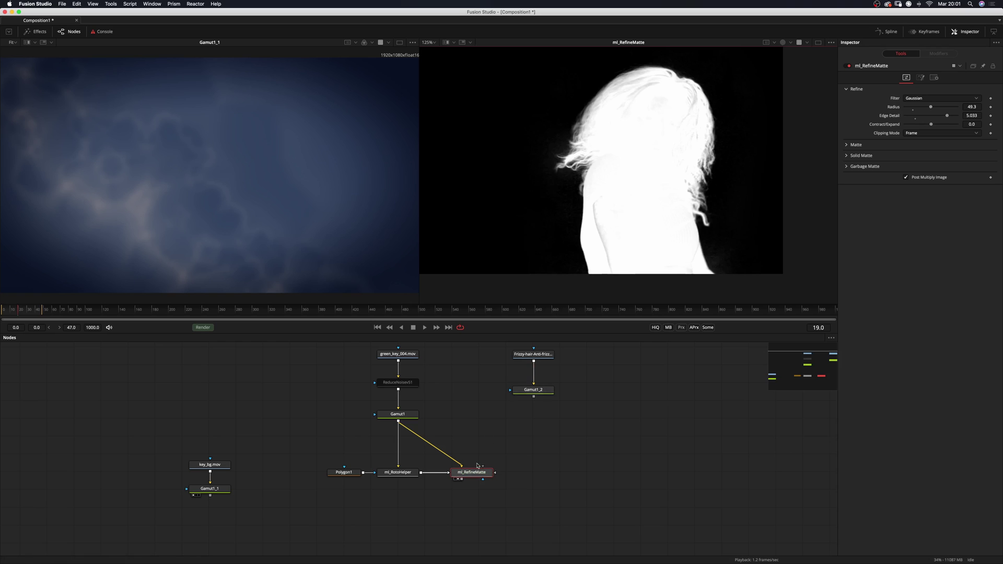
key(c)
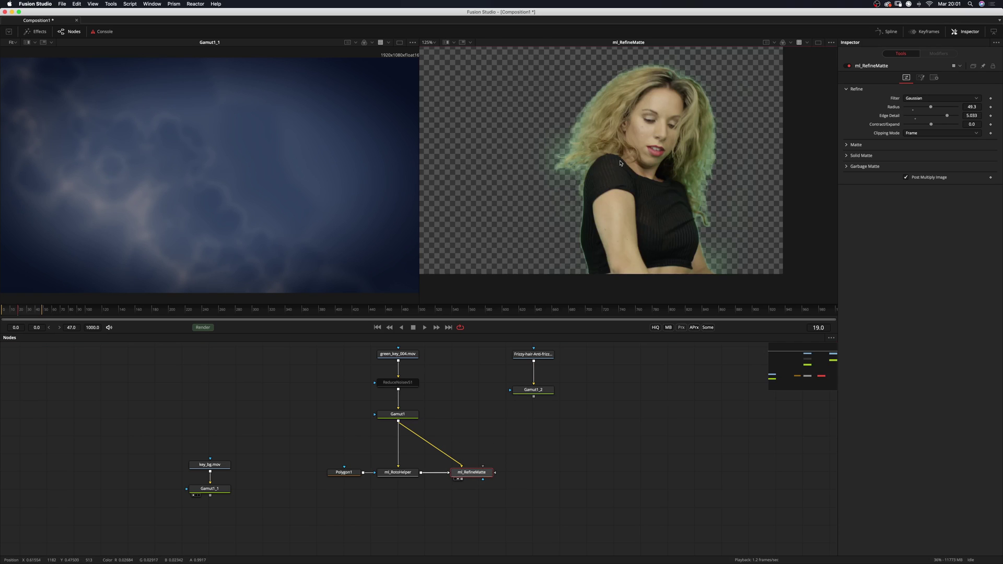
scroll(630, 248, up, 3)
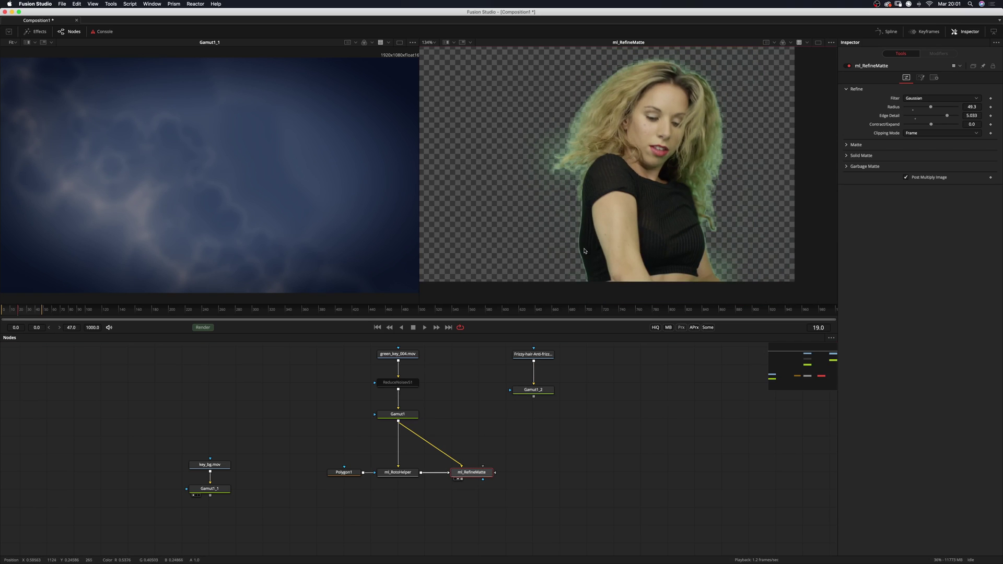
Add an ml_AdvancedDespill node to the chain and view the refined matte output
key(shift+space)
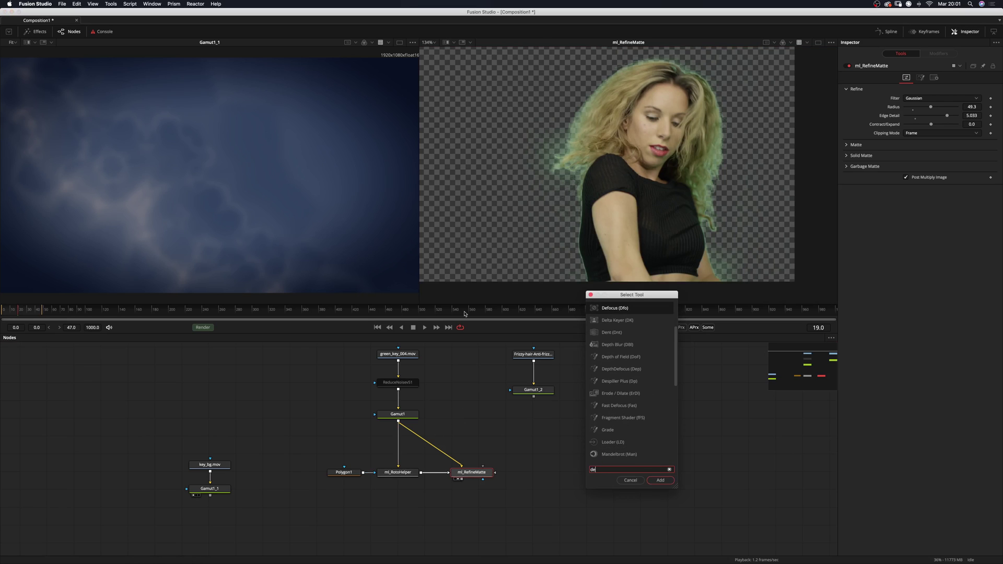
text(desp)
key(Return)
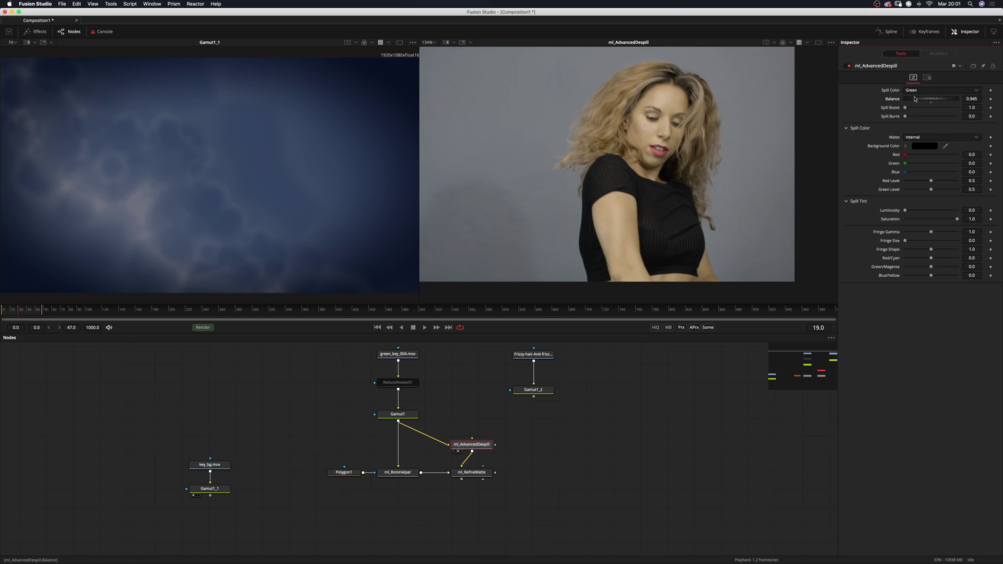
key(2)
Merge ml_RefineMatte over the cloudy sky as Merge1 and view the composite
drag(460, 479, 222, 492)
drag(471, 490, 471, 522)
key(2)
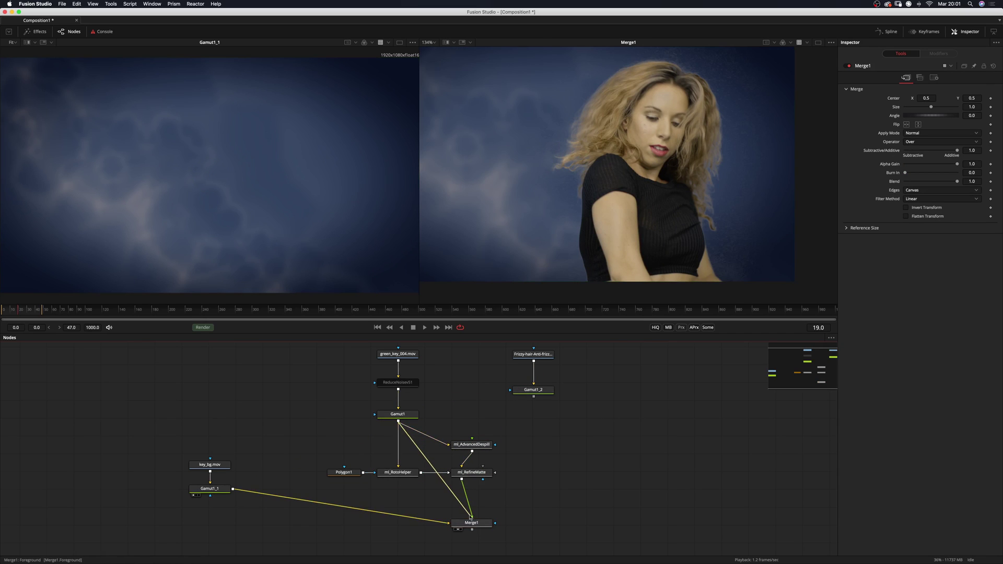
Set ml_RefineMatte's Contract/Expand to -0.0044 and Radius to 34.7, after undoing a trial rewire
drag(421, 473, 472, 517)
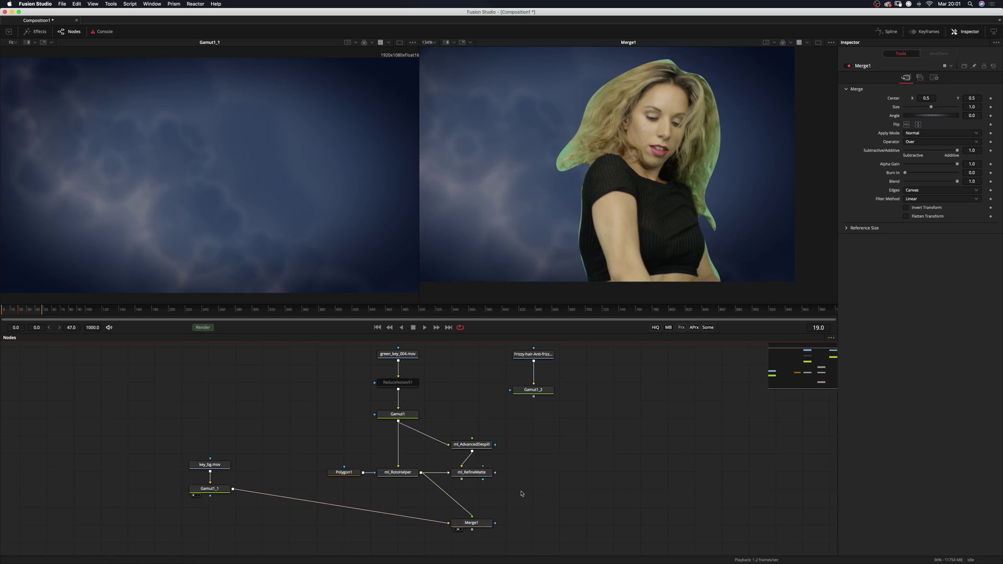
key(super+z)
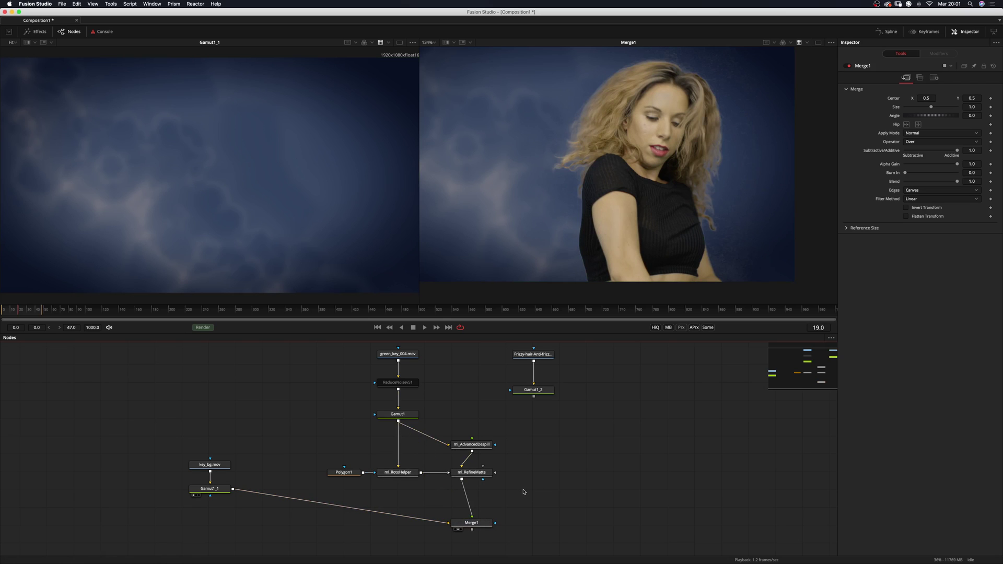
click(477, 473)
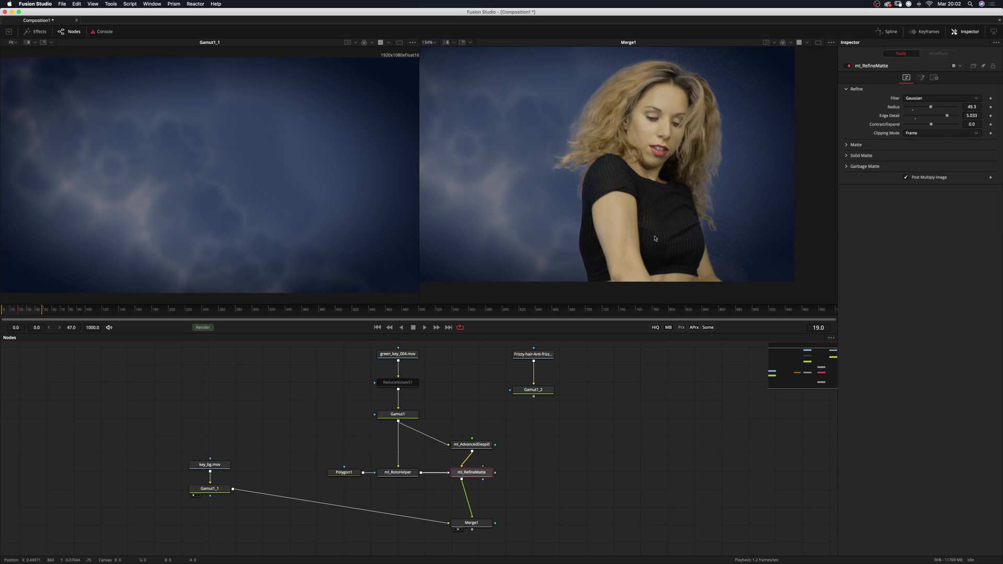
drag(931, 124, 920, 126)
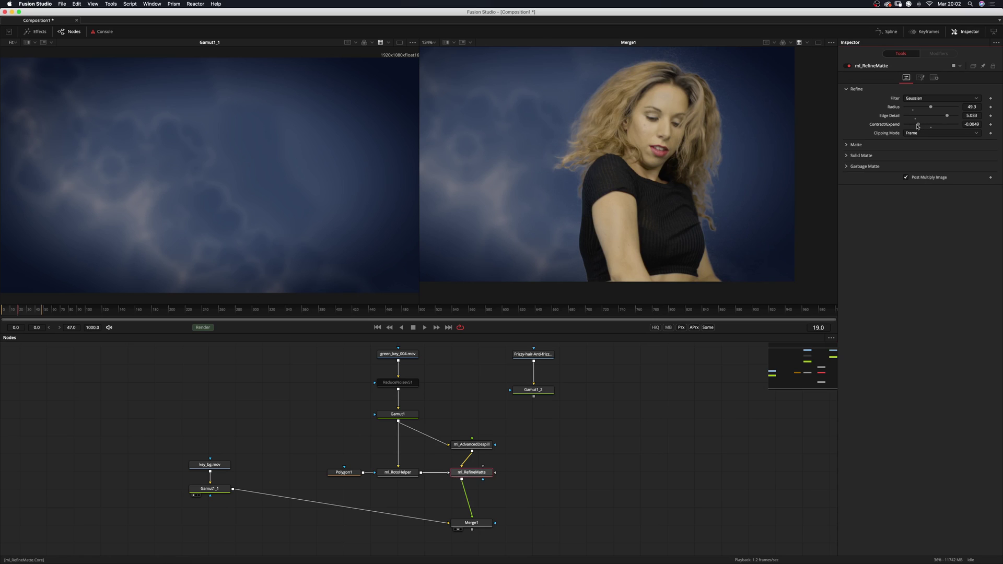
scroll(705, 181, down, 1)
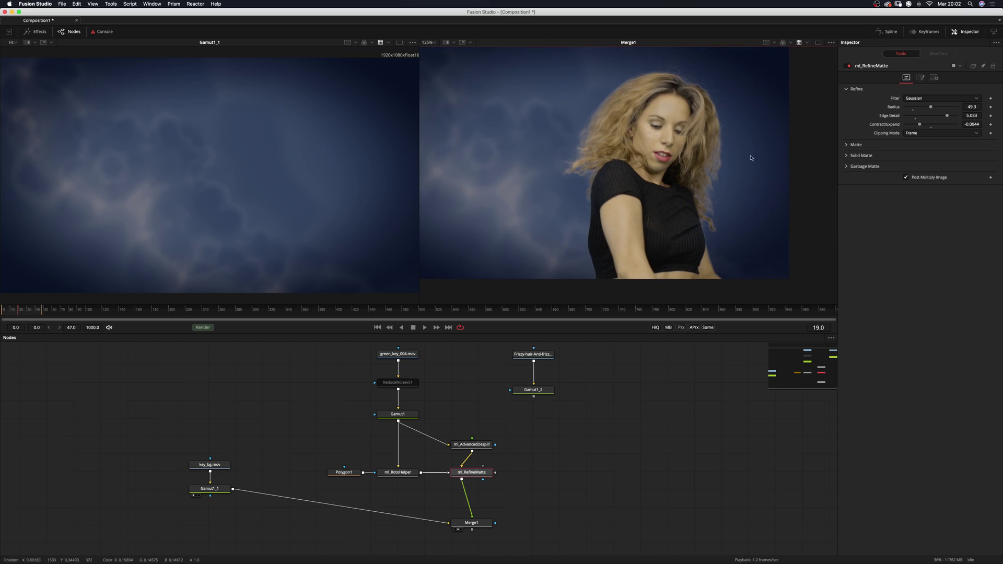
drag(931, 107, 923, 108)
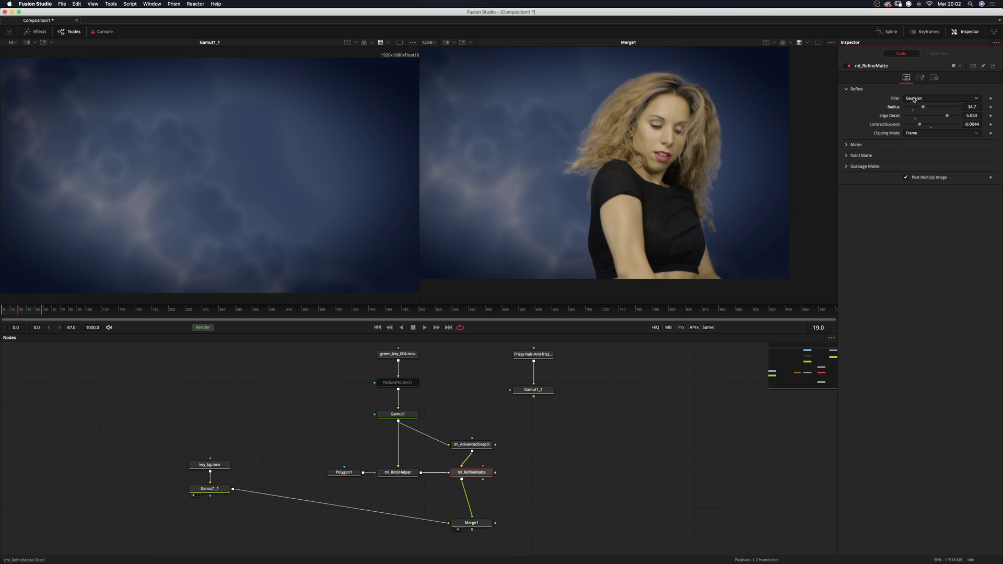
Switch ml_RefineMatte's filter to Box and lower its Fringe Gamma on the Spill page
click(915, 99)
click(913, 80)
click(920, 79)
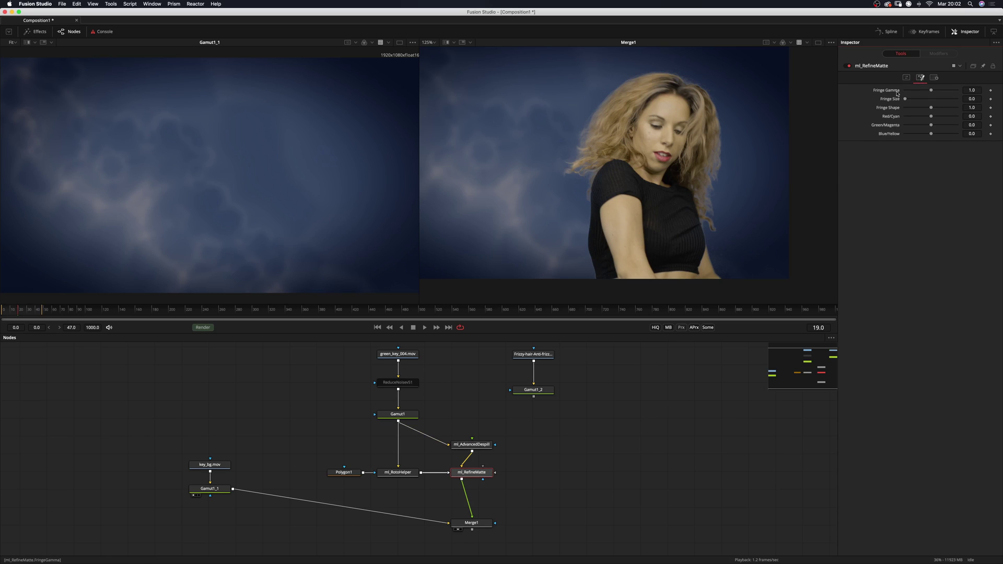
drag(932, 91, 922, 91)
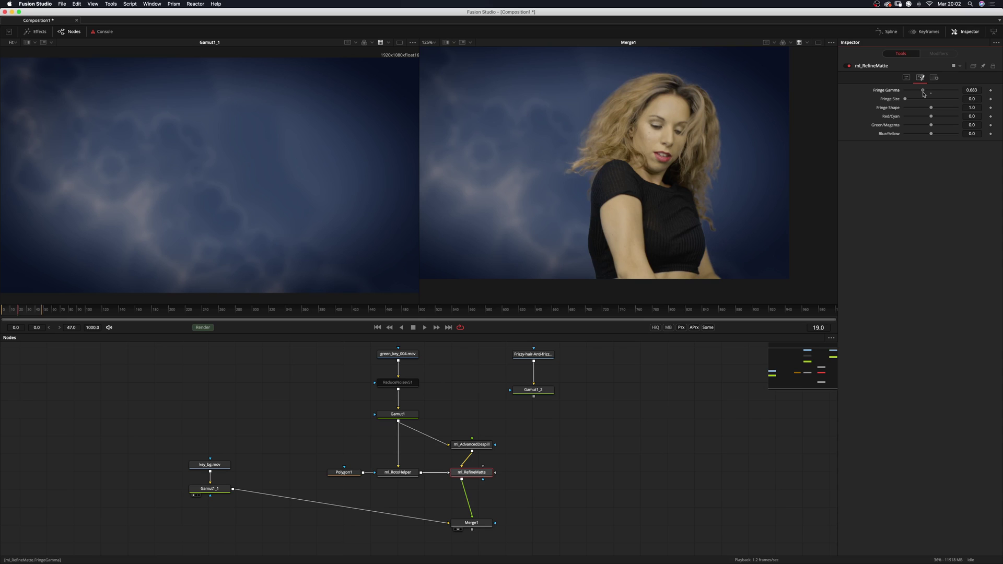
right_click(921, 78)
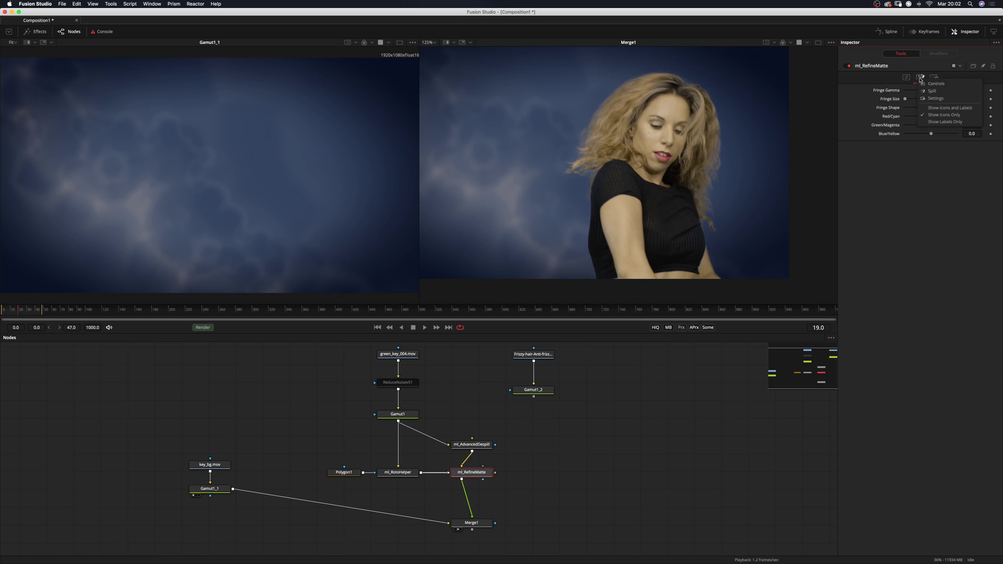
click(930, 83)
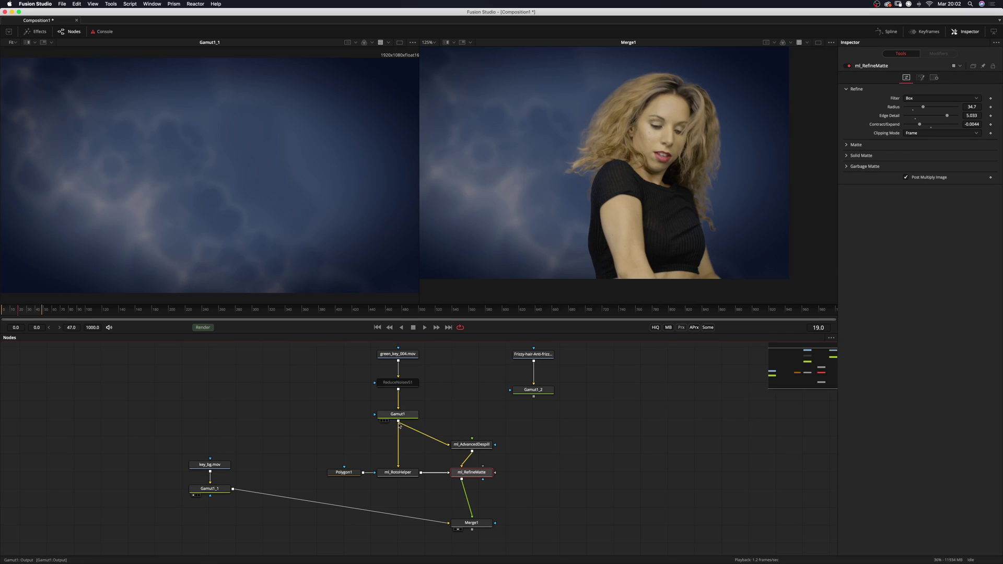
Compare ml_RotoHelper feeding Merge1 against ml_RefineMatte's output and alpha matte
drag(421, 473, 462, 479)
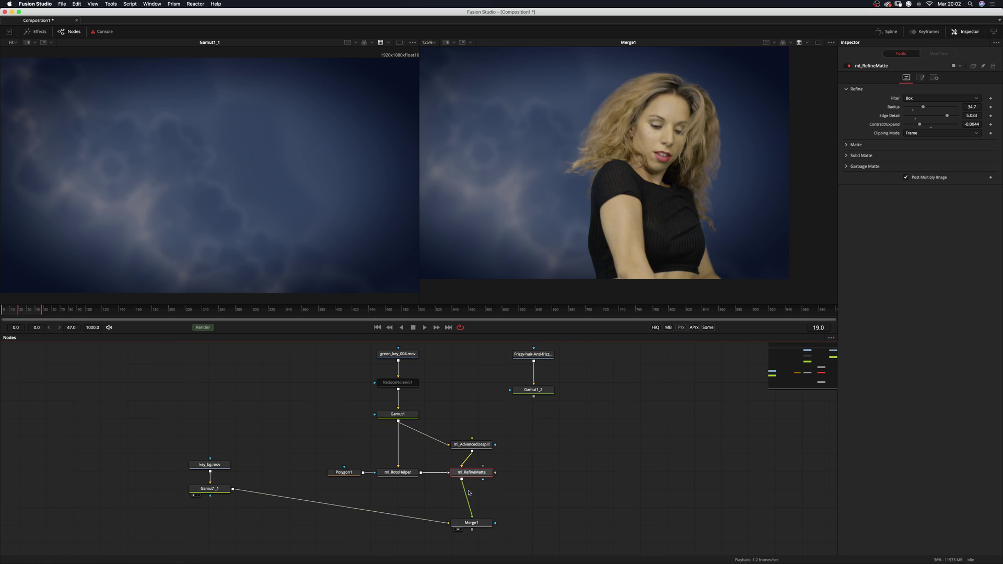
key(2)
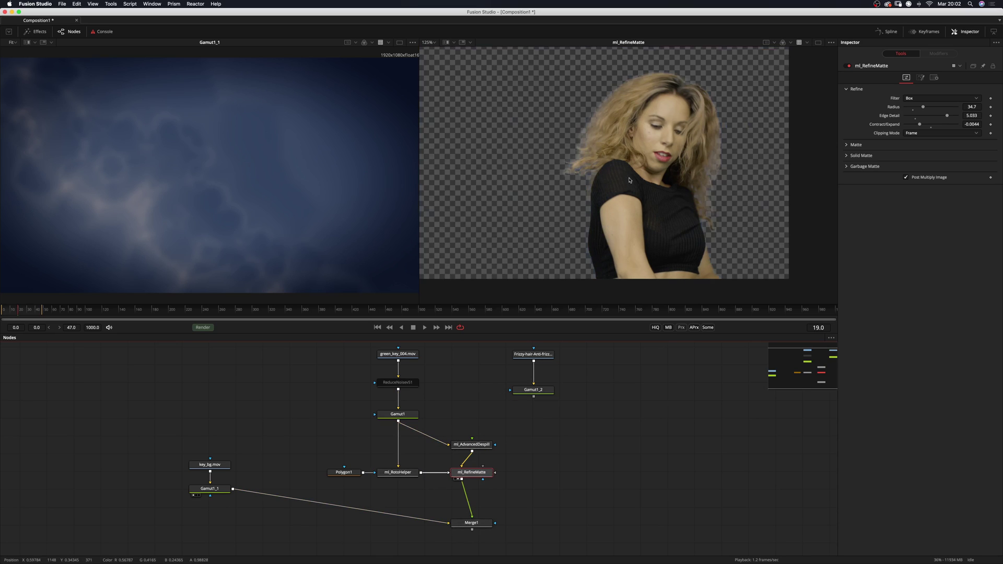
key(a)
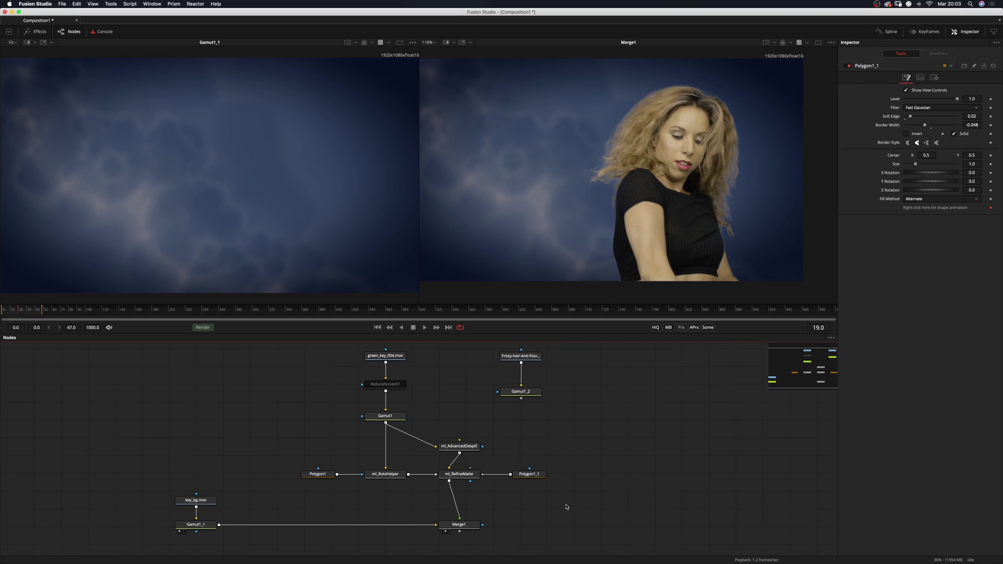
Box-select both polygons and the three ml_ macros and delete them
drag(566, 505, 290, 442)
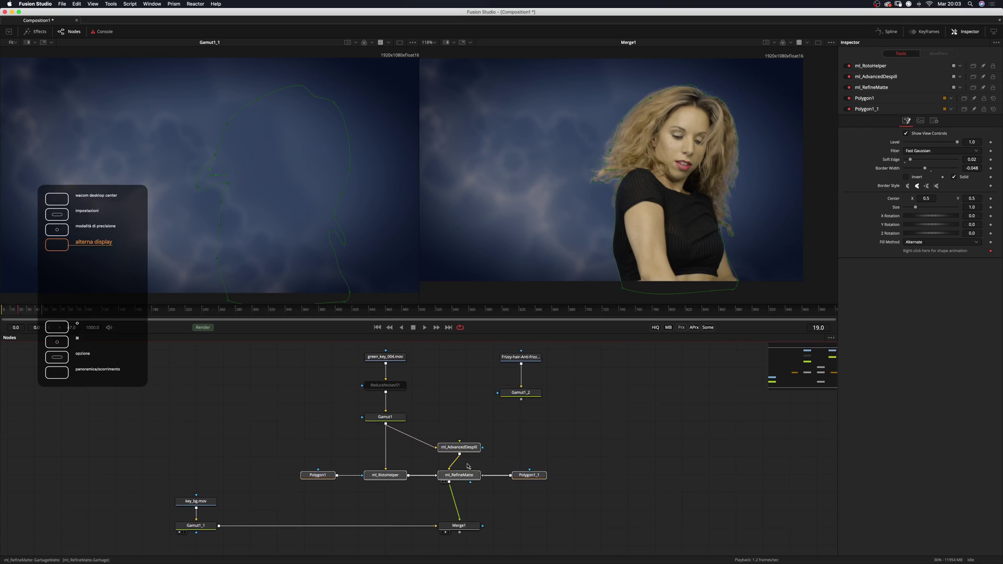
drag(385, 417, 509, 239)
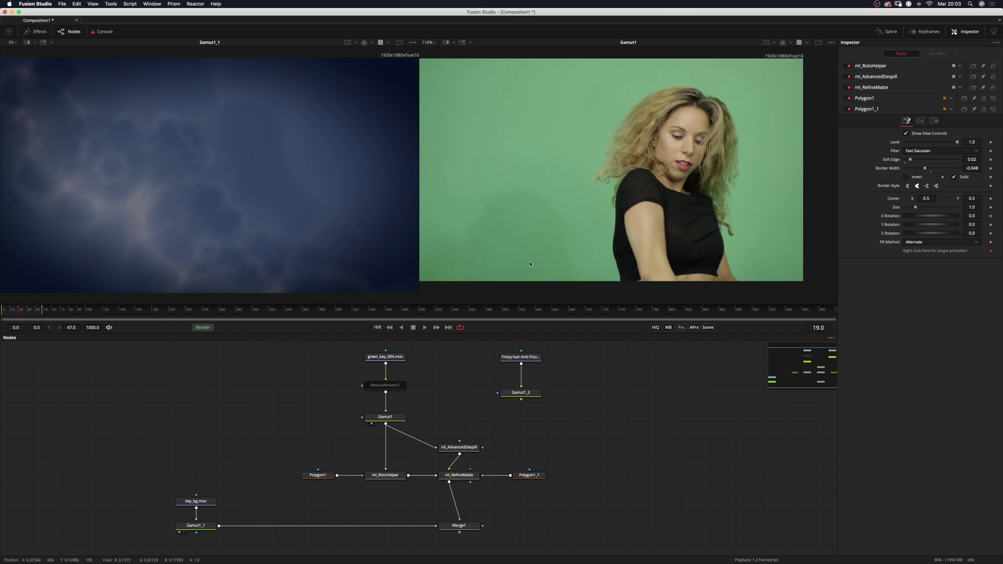
drag(567, 497, 269, 436)
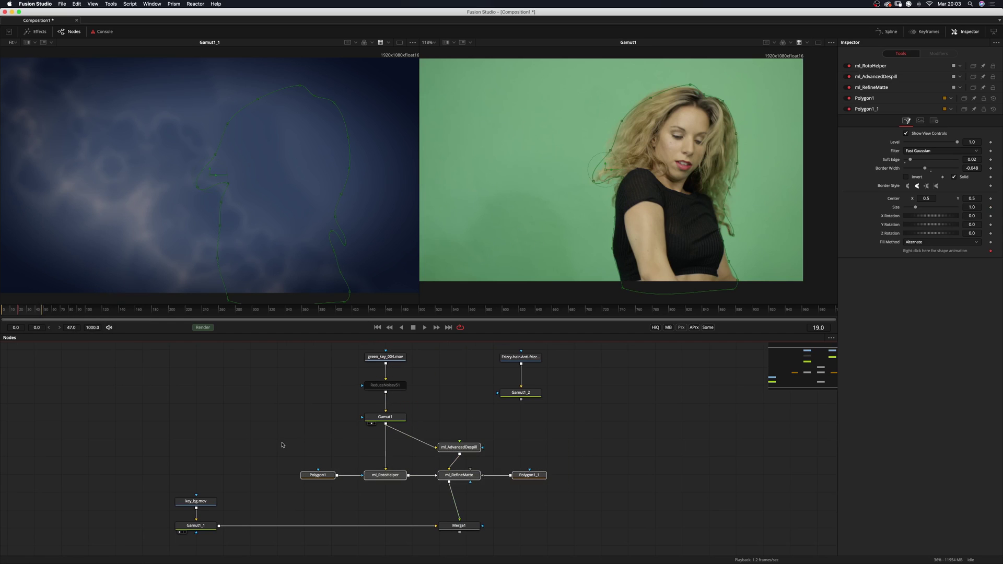
key(Delete)
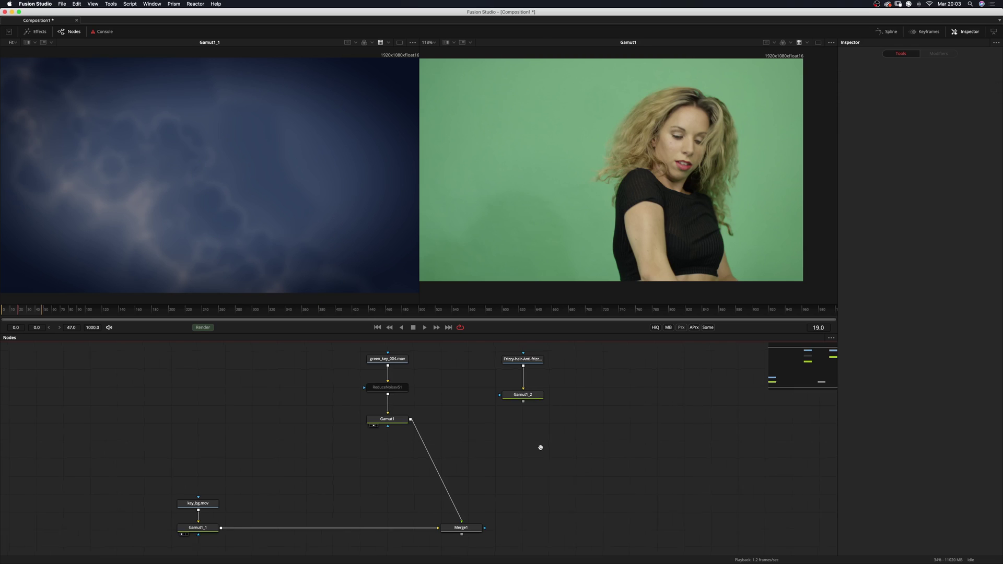
View and fit the red-haired photo, then add ml_RotoHelper after Gamut1_2
scroll(540, 445, up, 2)
key(2)
key(ctrl+f)
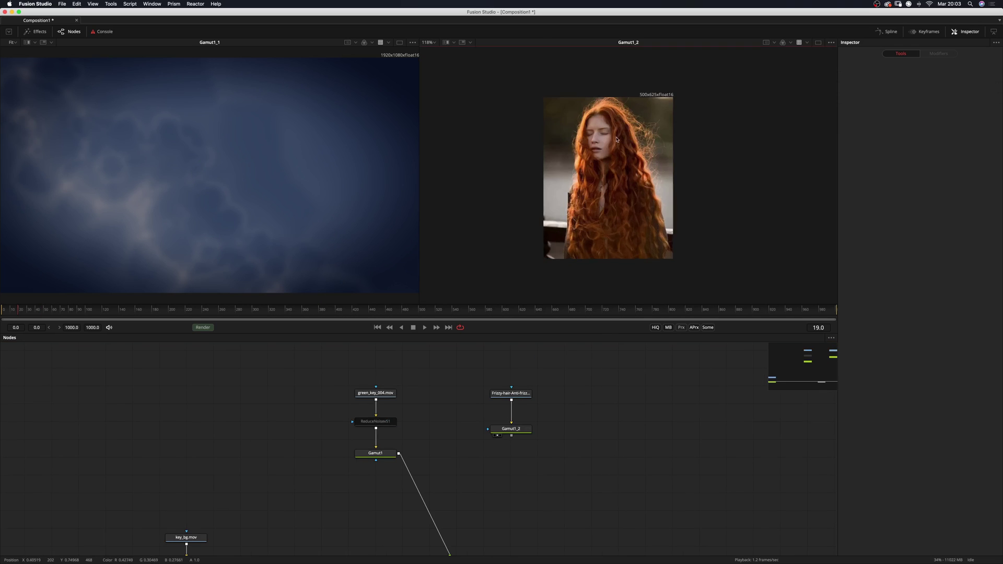
click(511, 428)
key(shift+space)
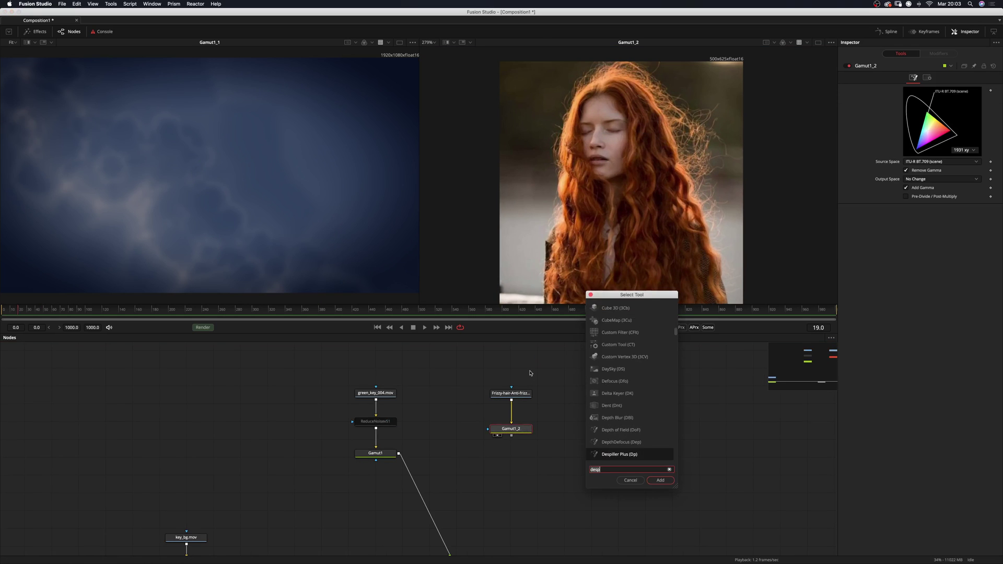
text(rot)
key(Down)
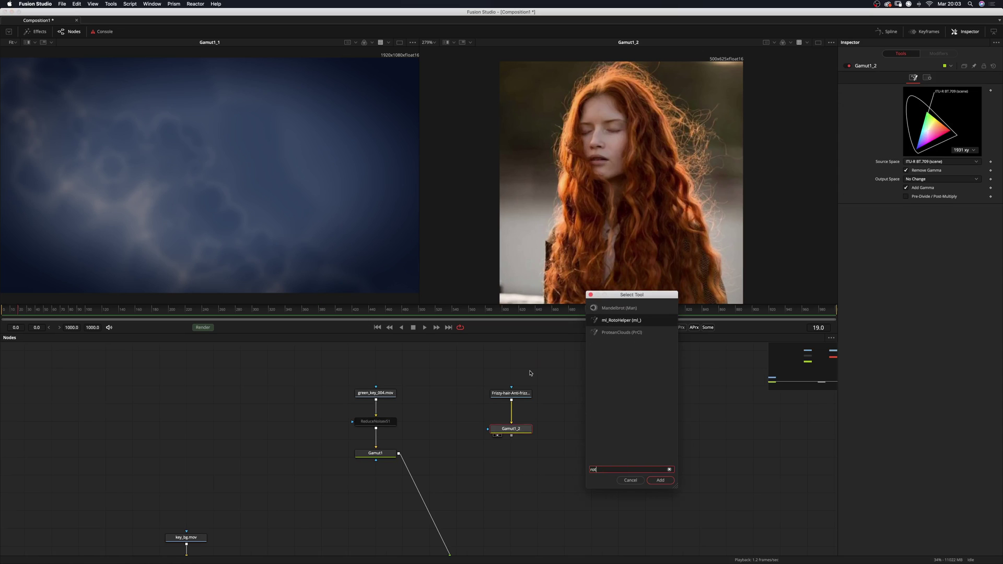
key(Return)
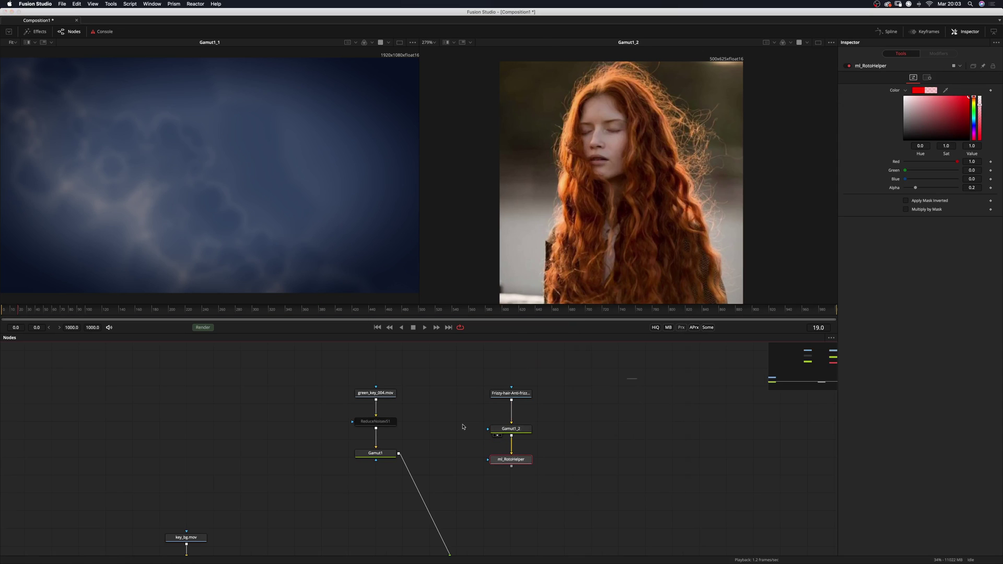
Add a Polygon1 mask feeding ml_RotoHelper
key(shift+space)
text(polu)
key(BackSpace)
text(y)
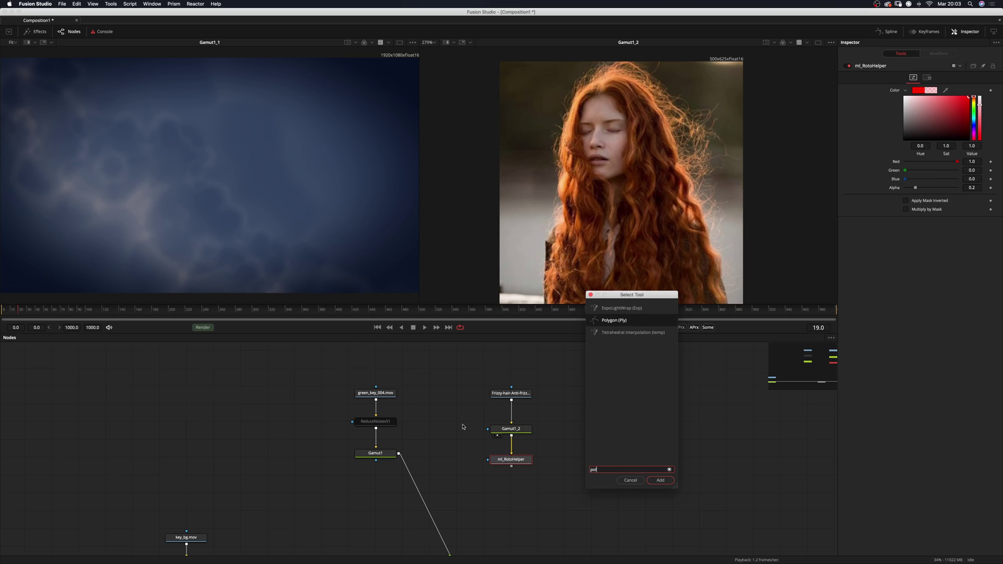
key(Return)
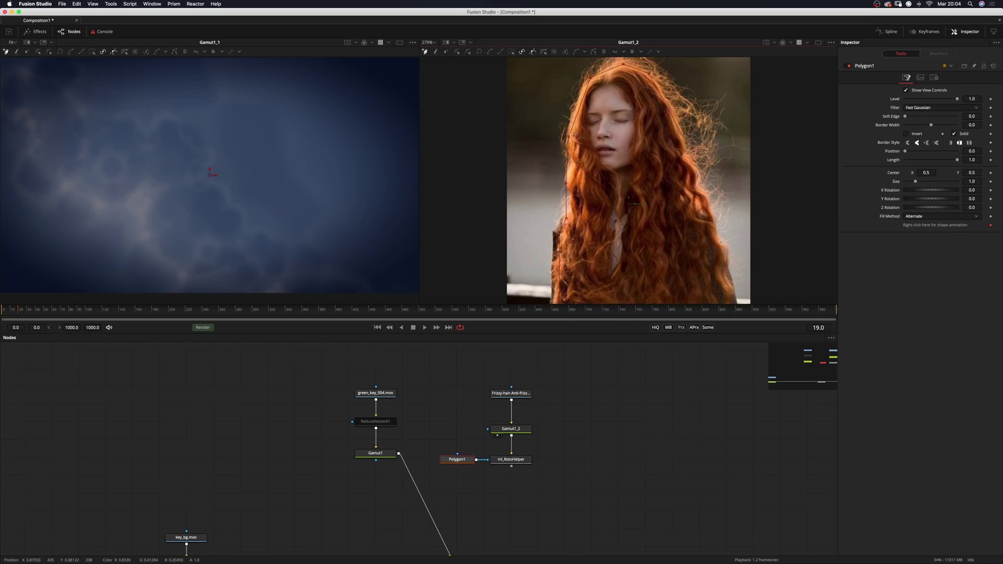
scroll(601, 235, down, 6)
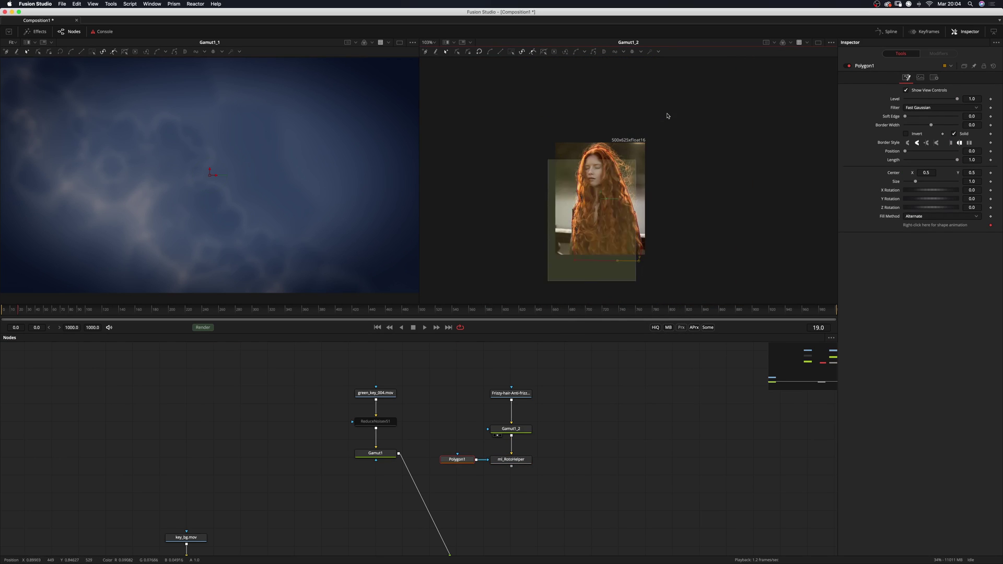
View ml_RotoHelper, enable Multiply by Mask and set its overlay Alpha to 0
click(498, 466)
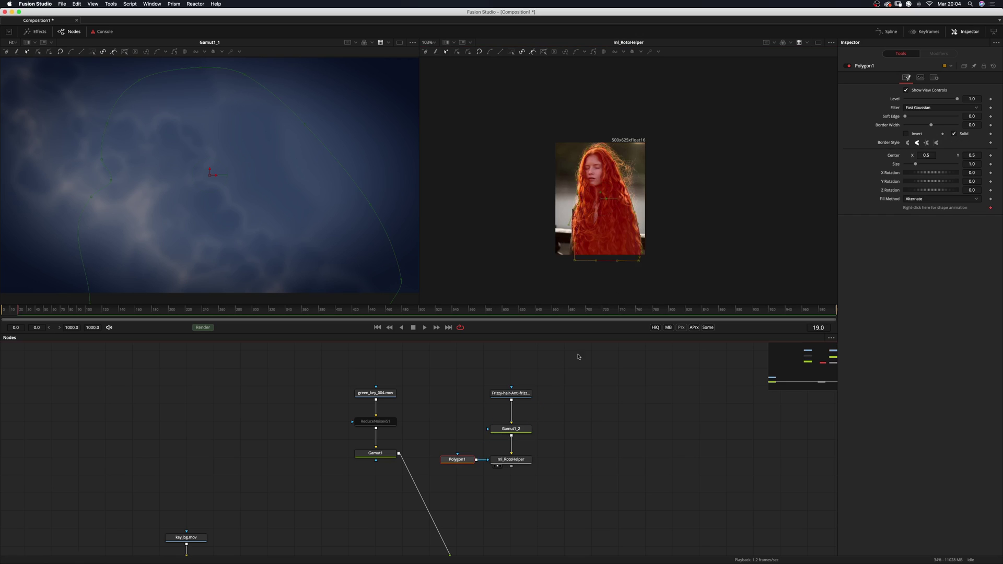
click(511, 459)
click(906, 210)
drag(915, 188, 905, 188)
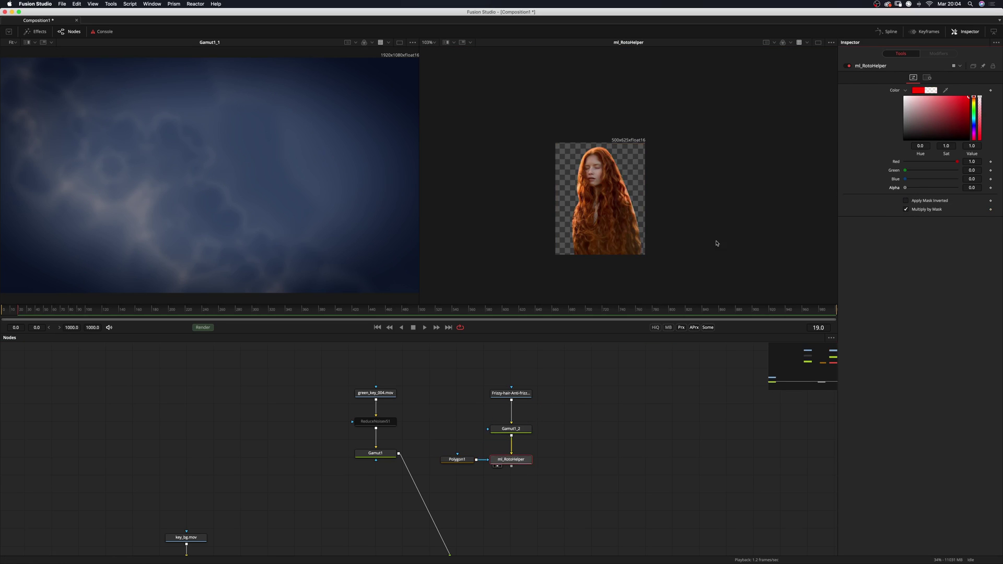
scroll(501, 454, down, 3)
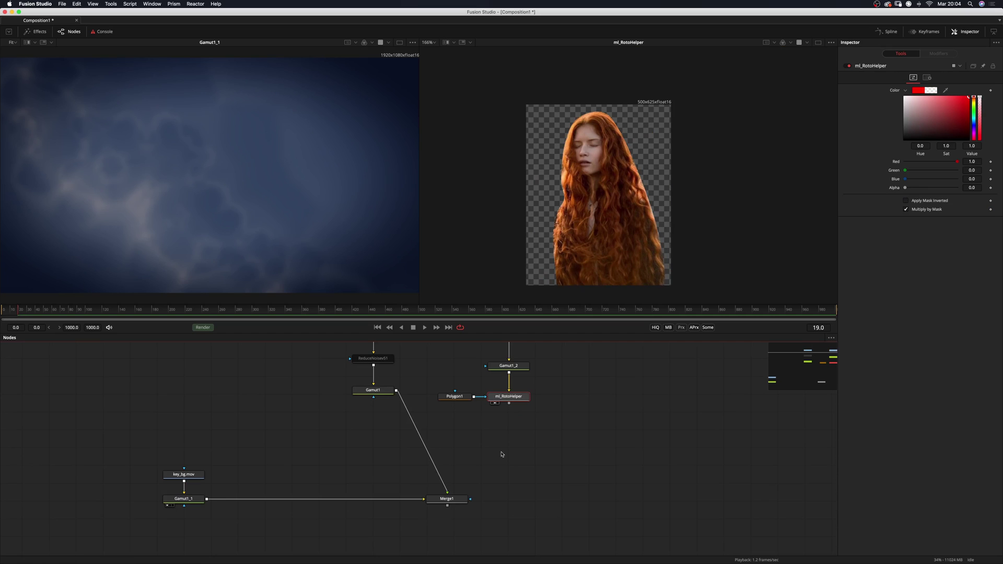
Add an ml_RefineMatte node and wire Gamut1_2 and ml_RotoHelper into it
key(shift+space)
text(ref)
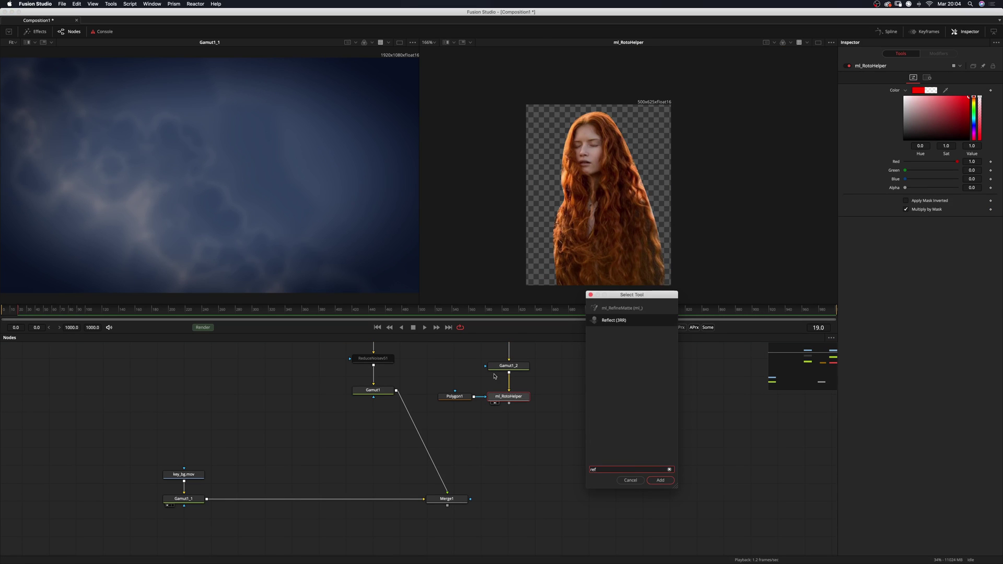
key(Up)
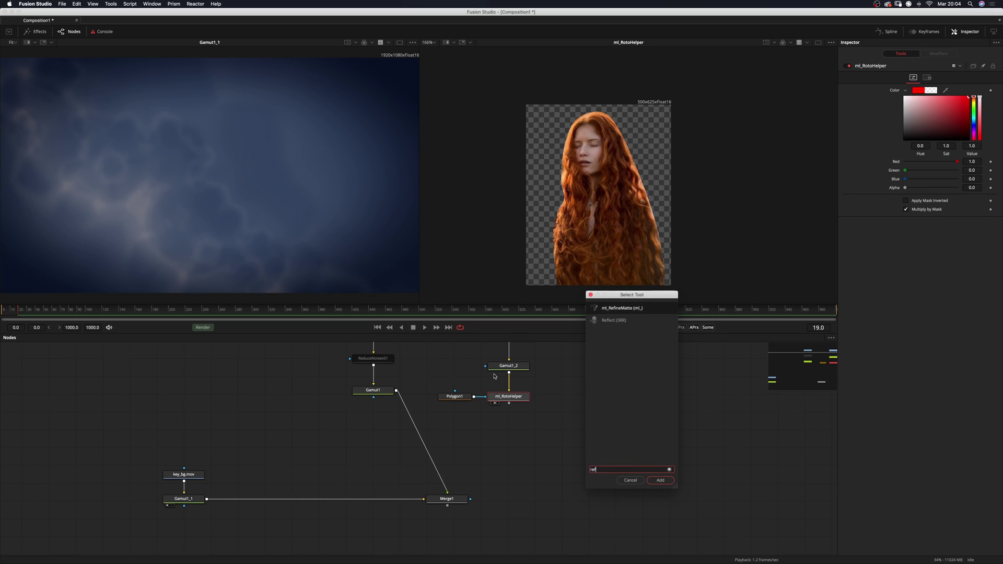
key(Return)
drag(526, 423, 560, 424)
drag(508, 372, 592, 397)
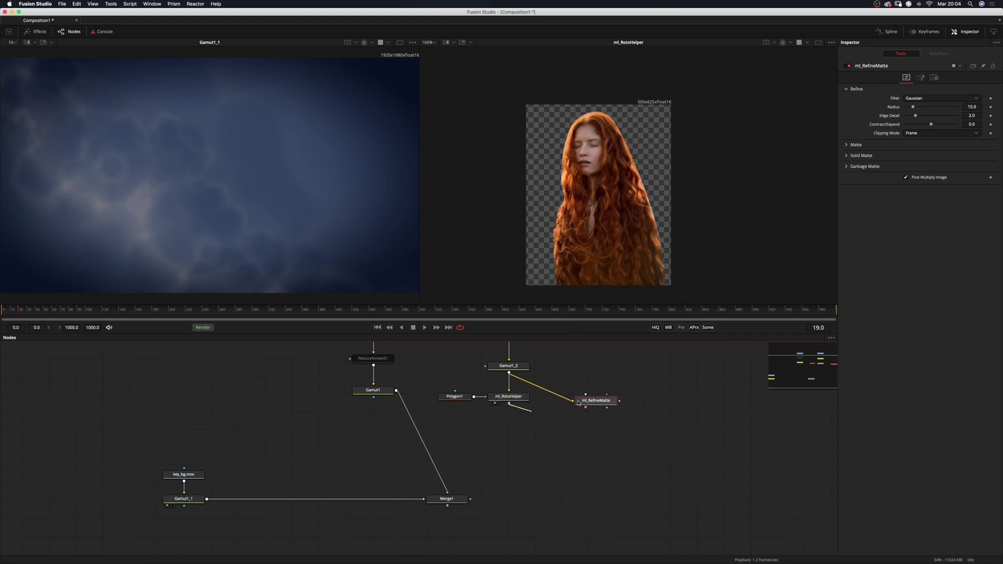
drag(509, 403, 564, 417)
Align the nodes, view ml_RefineMatte, check its alpha, then select it for editing
scroll(530, 390, up, 5)
drag(433, 455, 502, 481)
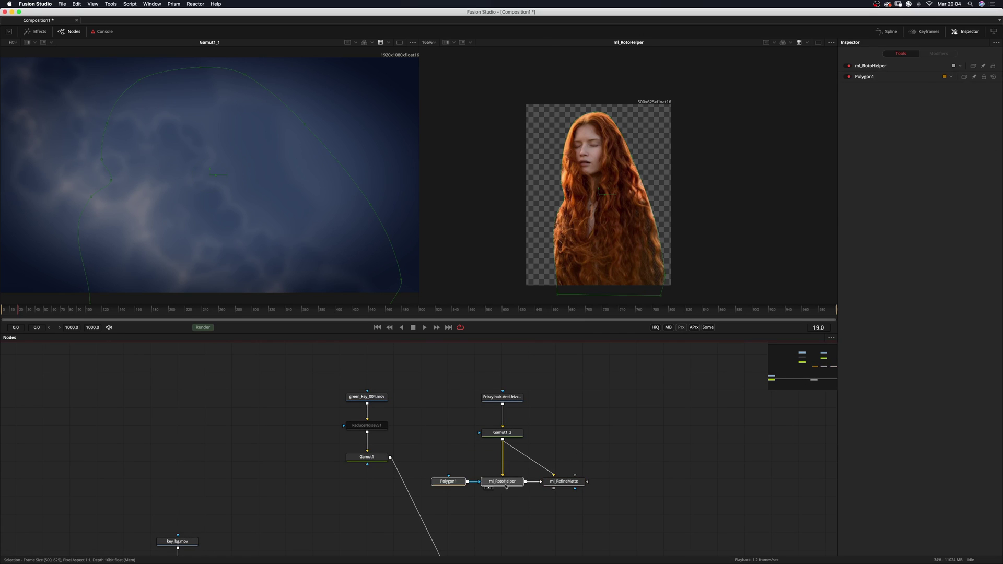
drag(564, 481, 609, 181)
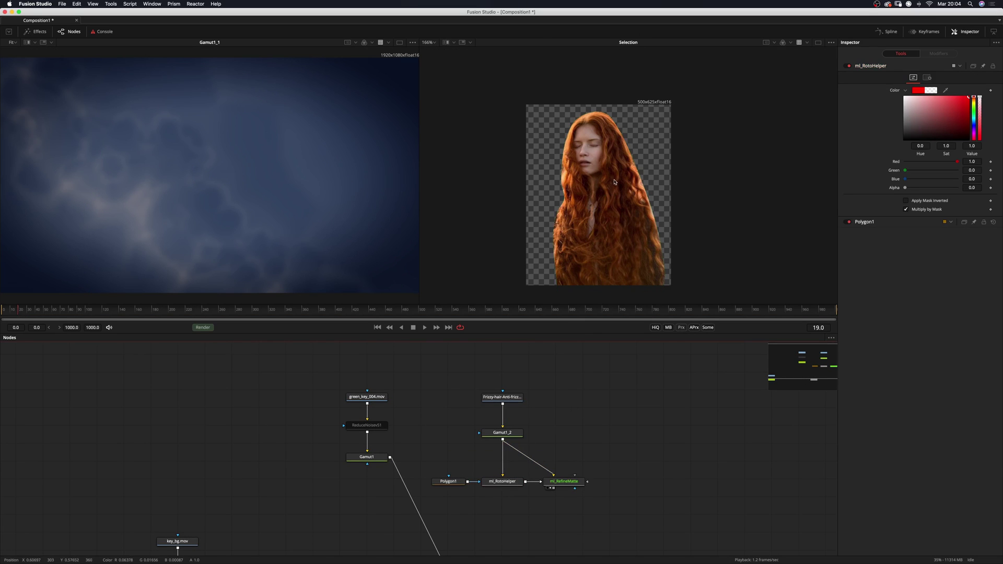
scroll(590, 123, up, 4)
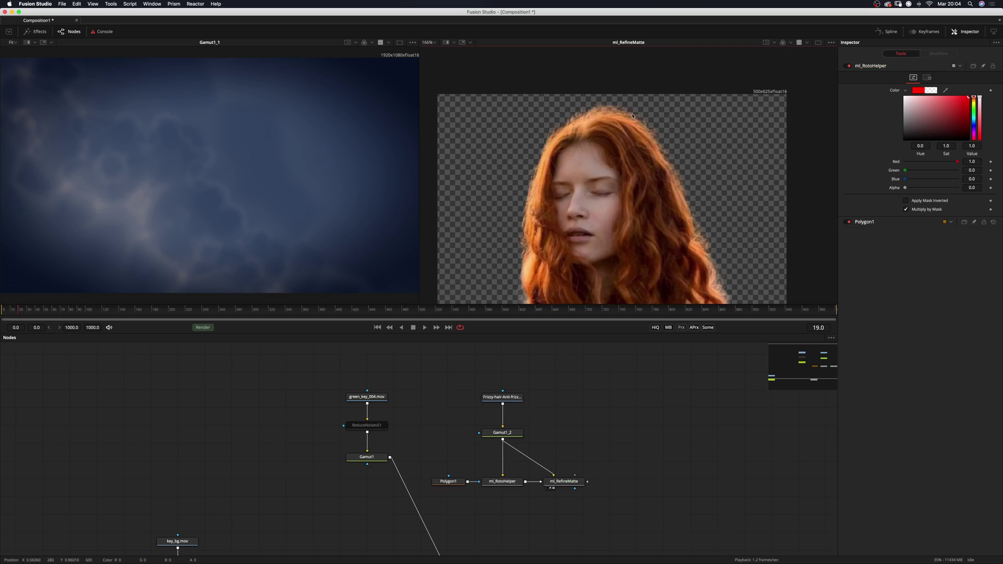
key(a)
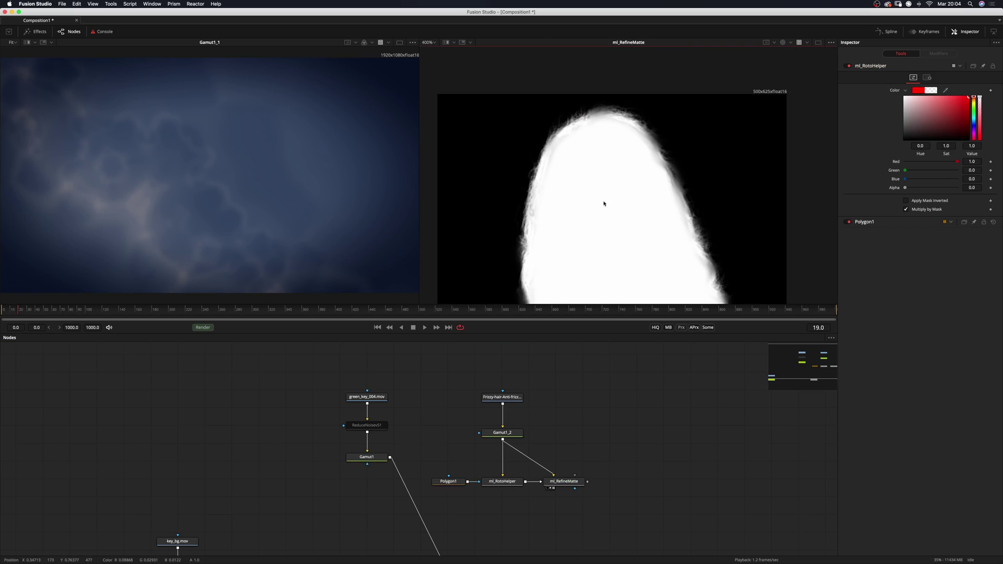
key(c)
scroll(629, 191, down, 2)
click(594, 205)
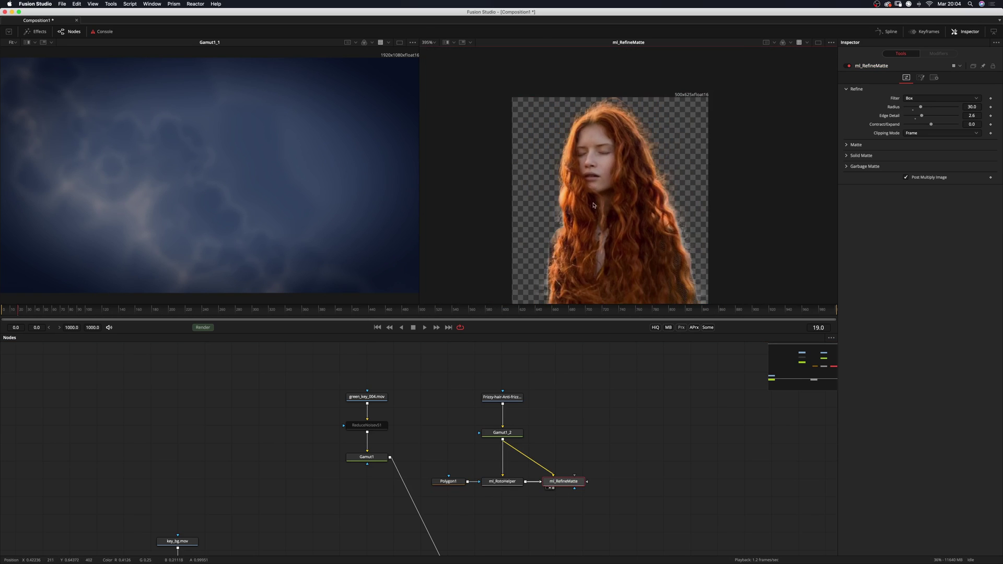
Feed ml_RefineMatte into Merge1's foreground and compare the composite against ml_RotoHelper
scroll(548, 397, down, 2)
drag(550, 413, 558, 472)
key(2)
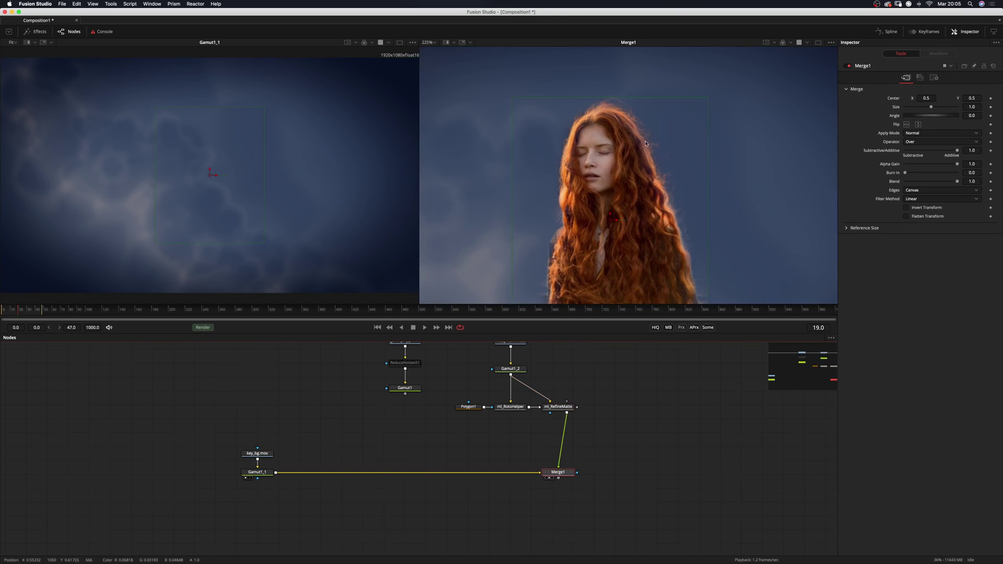
scroll(645, 143, up, 2)
click(643, 470)
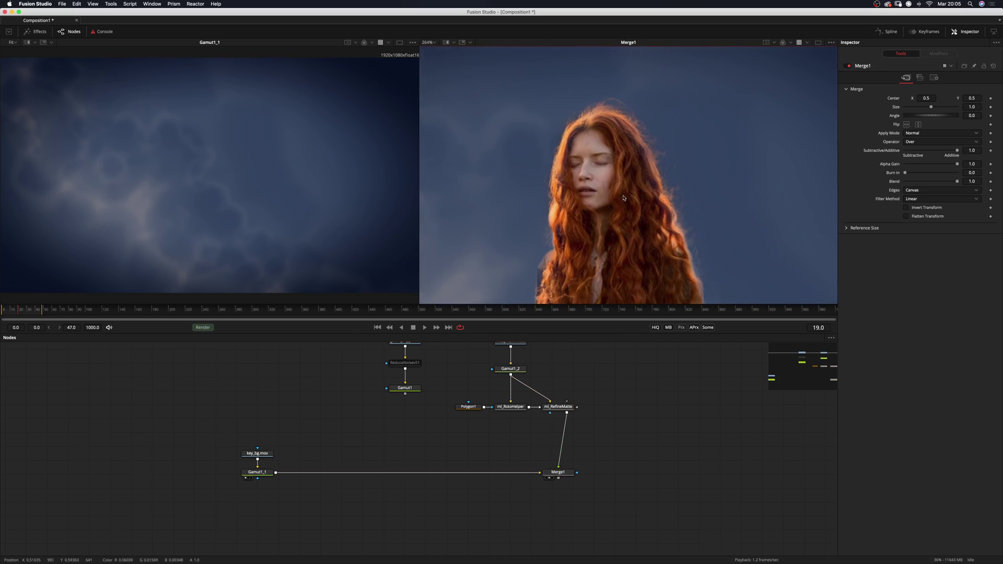
scroll(623, 198, up, 2)
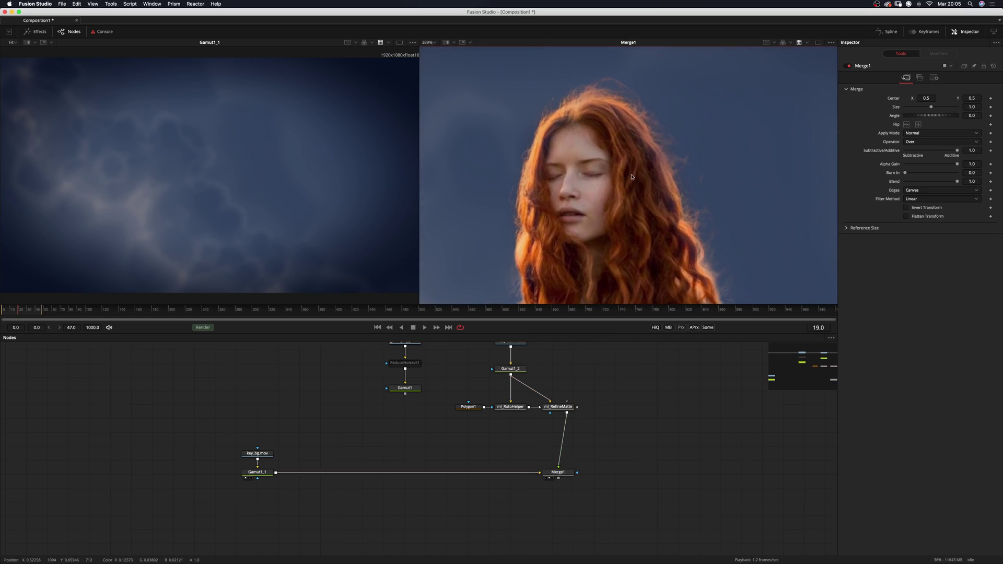
scroll(627, 182, down, 2)
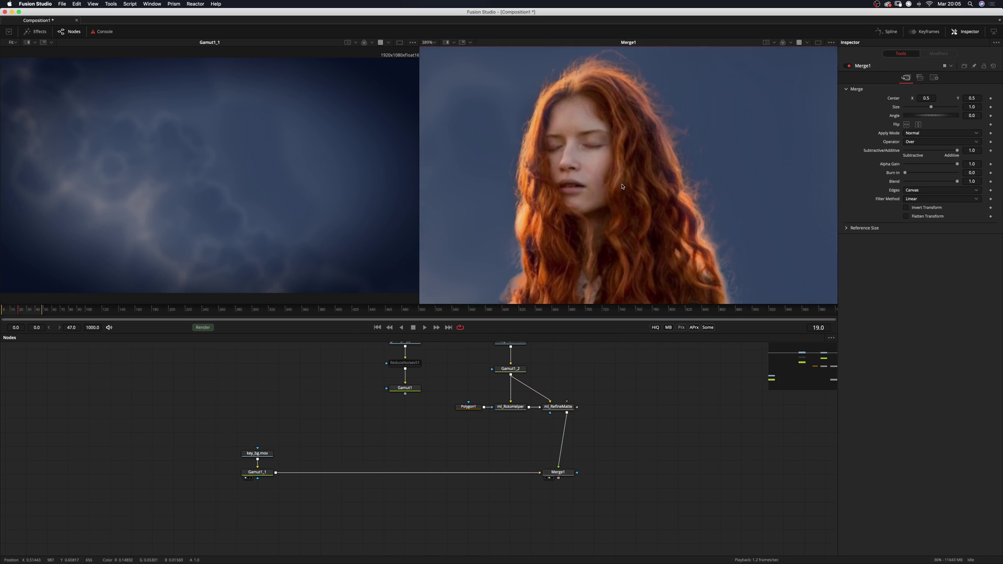
click(548, 412)
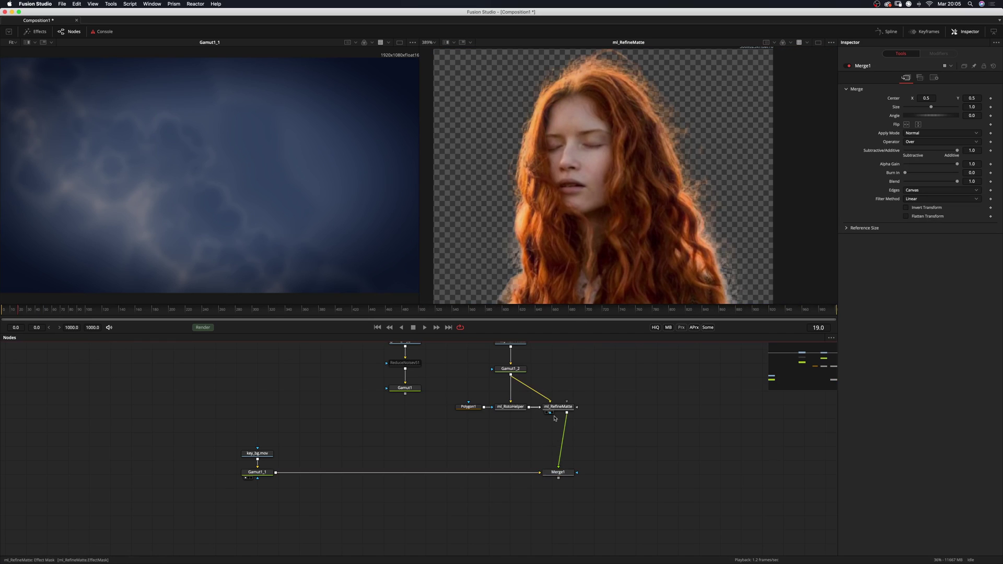
drag(558, 472, 627, 183)
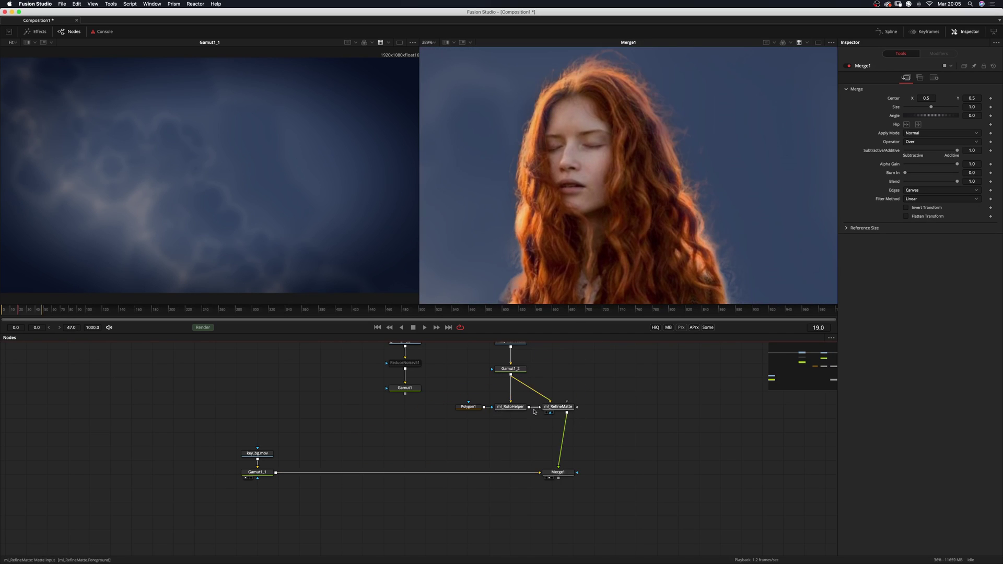
drag(529, 407, 560, 467)
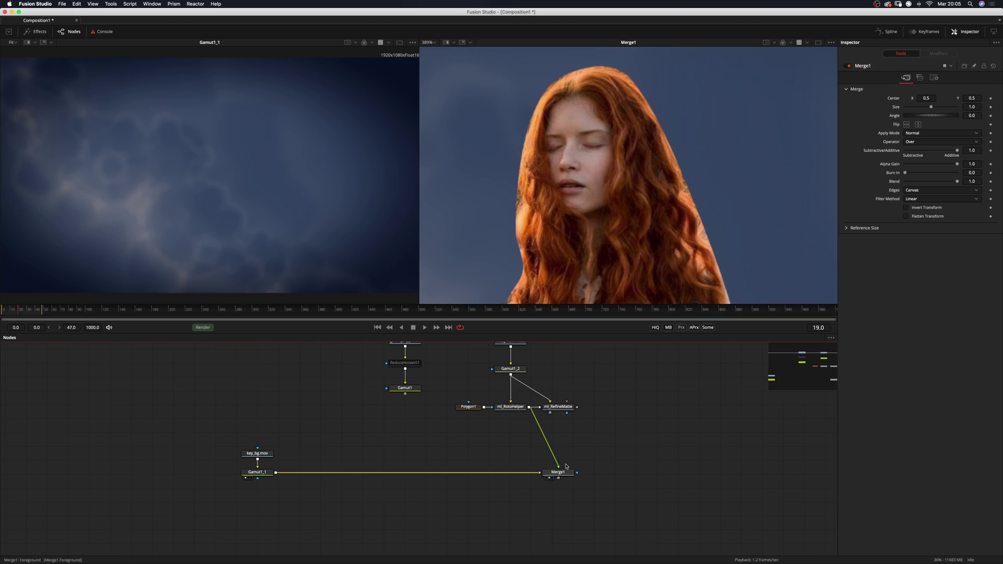
key(super+z)
Set ml_RefineMatte to Fast Gaussian filter and lower Edge Detail to 1.533
click(558, 407)
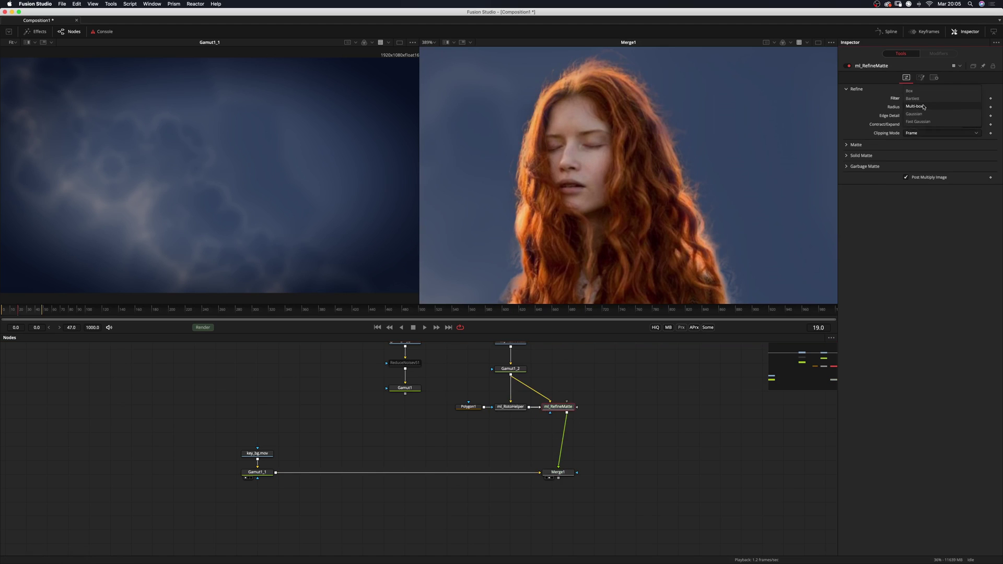
scroll(927, 98, down, 1)
mouse_move(921, 116)
mouse_down()
mouse_move(913, 116)
mouse_move(933, 107)
mouse_move(911, 116)
mouse_move(929, 125)
mouse_up()
scroll(646, 209, down, 3)
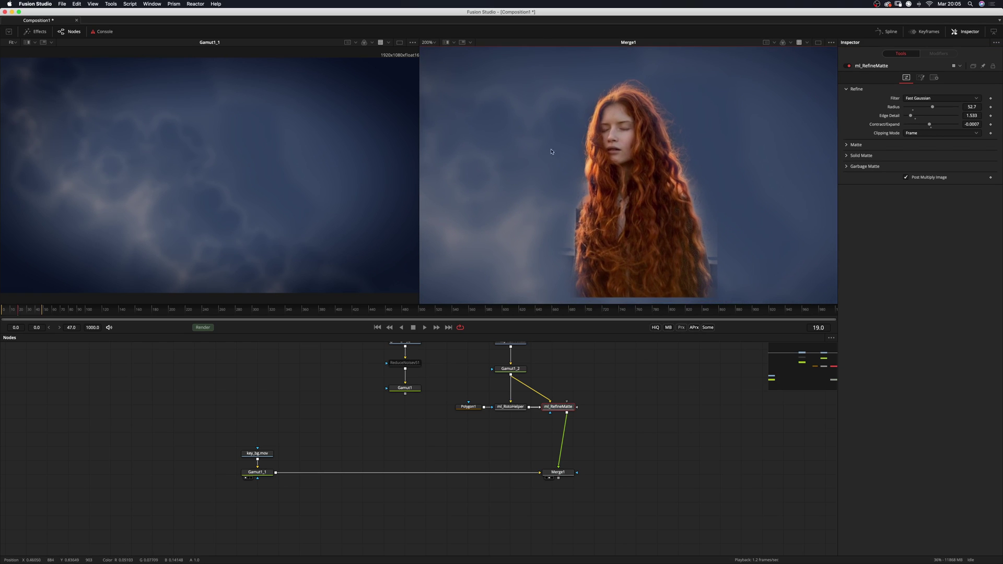
scroll(609, 162, down, 4)
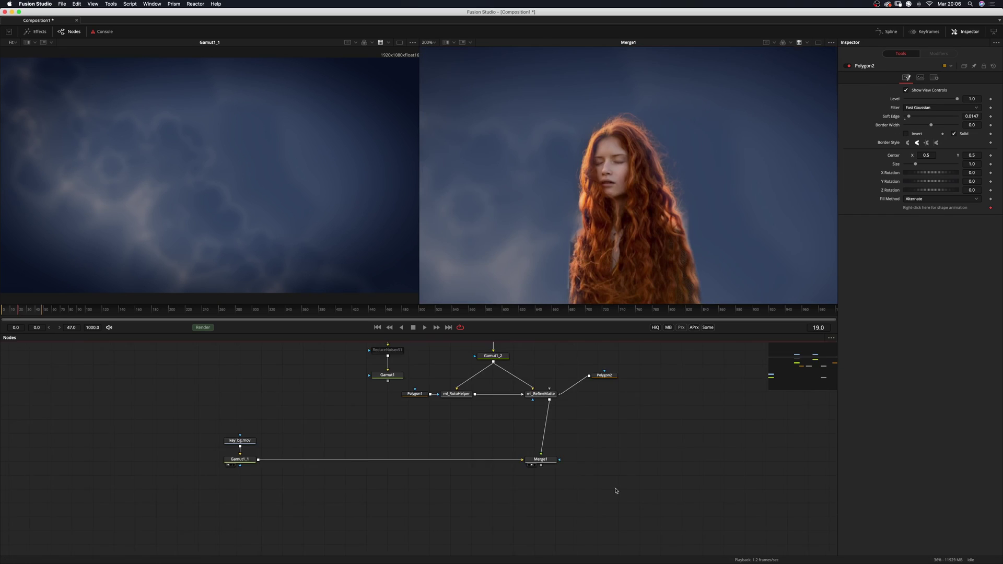
Delete the roto, refine and merge compositing nodes
scroll(624, 494, down, 3)
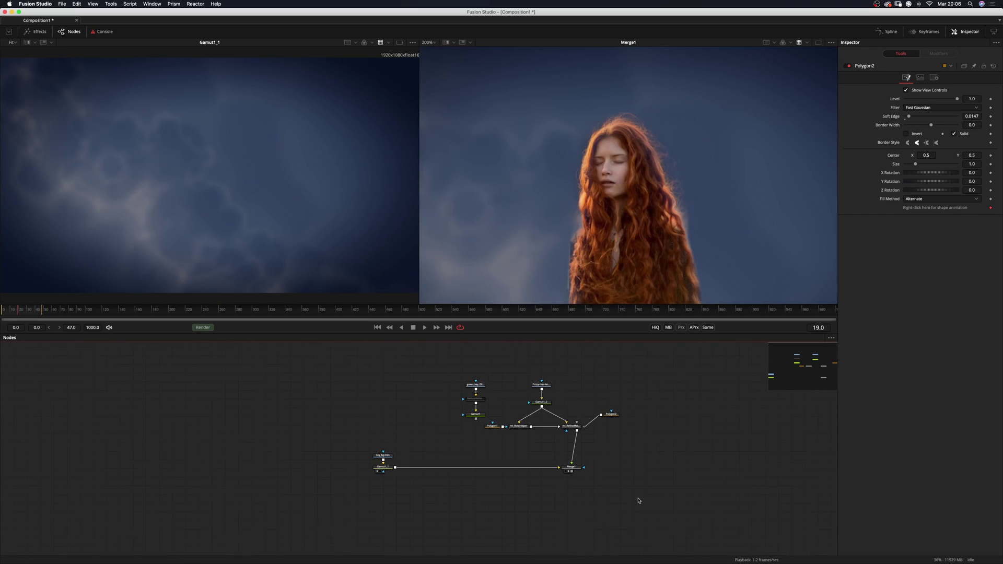
drag(644, 513, 498, 368)
key(Delete)
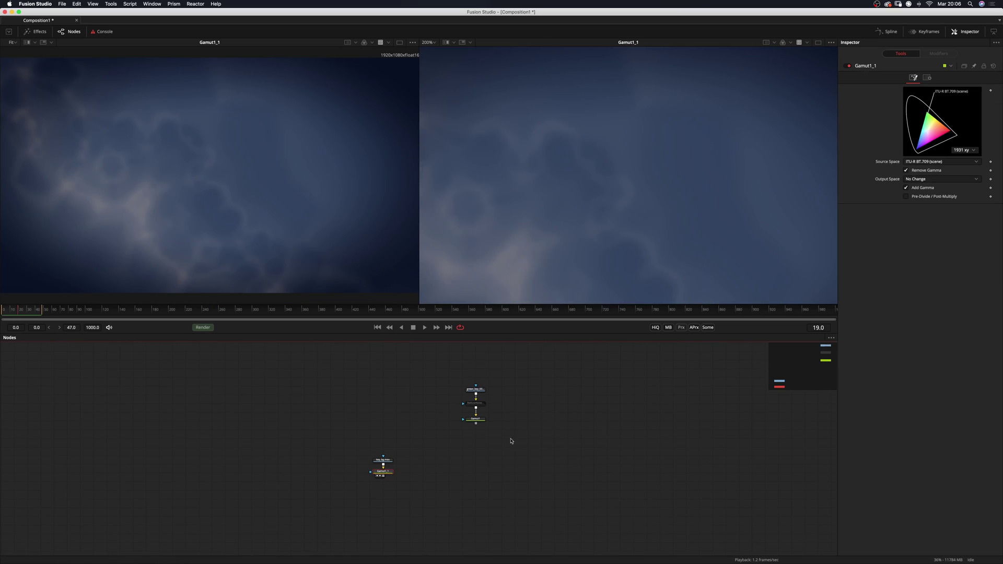
Show the noise-reduced ReduceNoise output and then Gamut1 in the right viewer
click(488, 405)
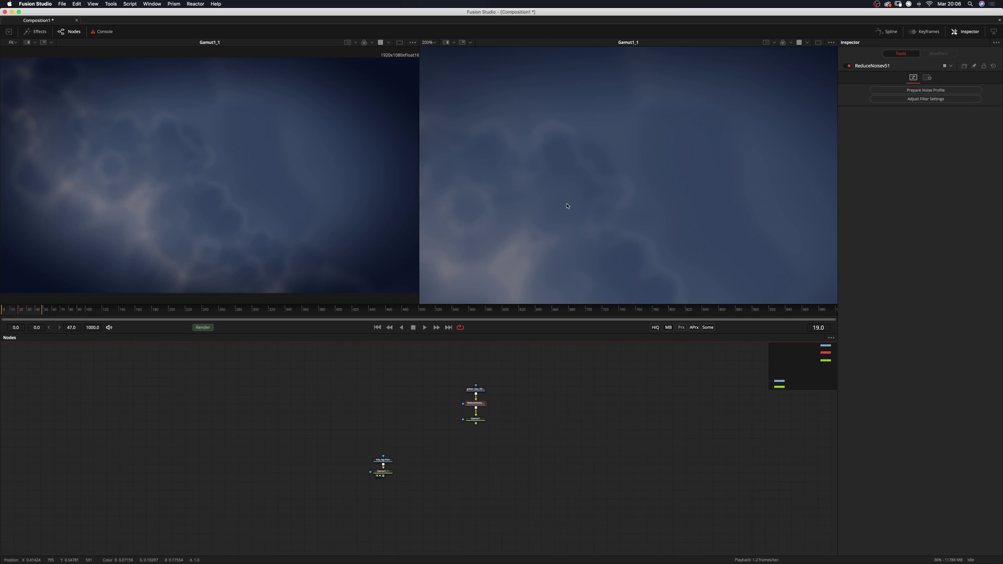
scroll(490, 409, up, 2)
drag(476, 385, 641, 208)
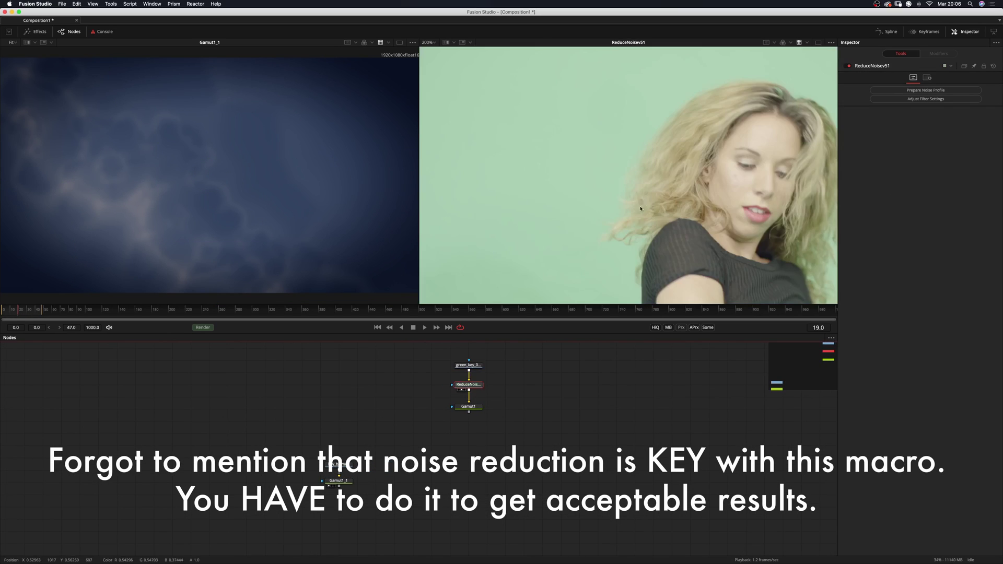
click(469, 412)
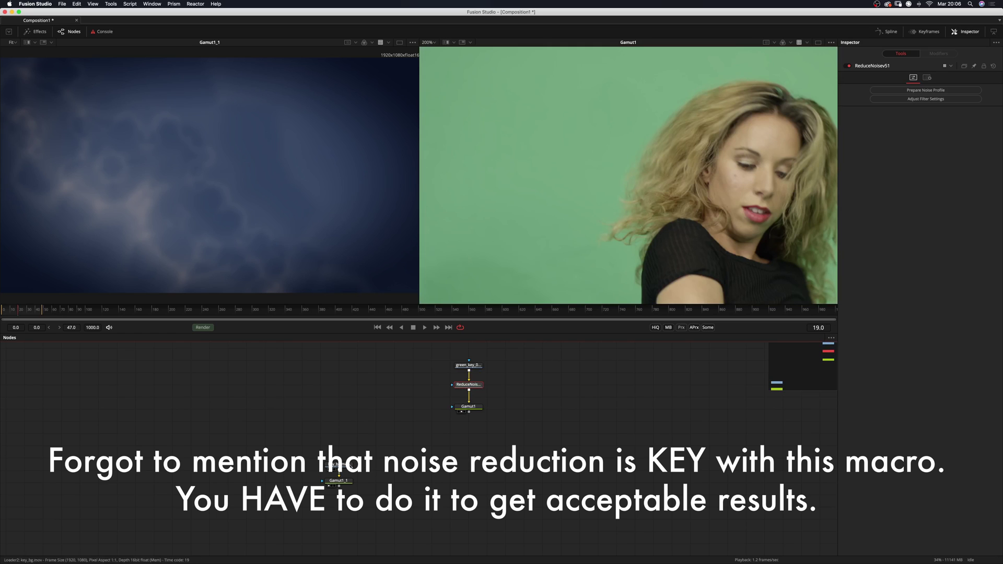
Add an ml_AdditiveKeyer after the Gamut1_1 sky background and place it to the right
click(339, 481)
key(shift+space)
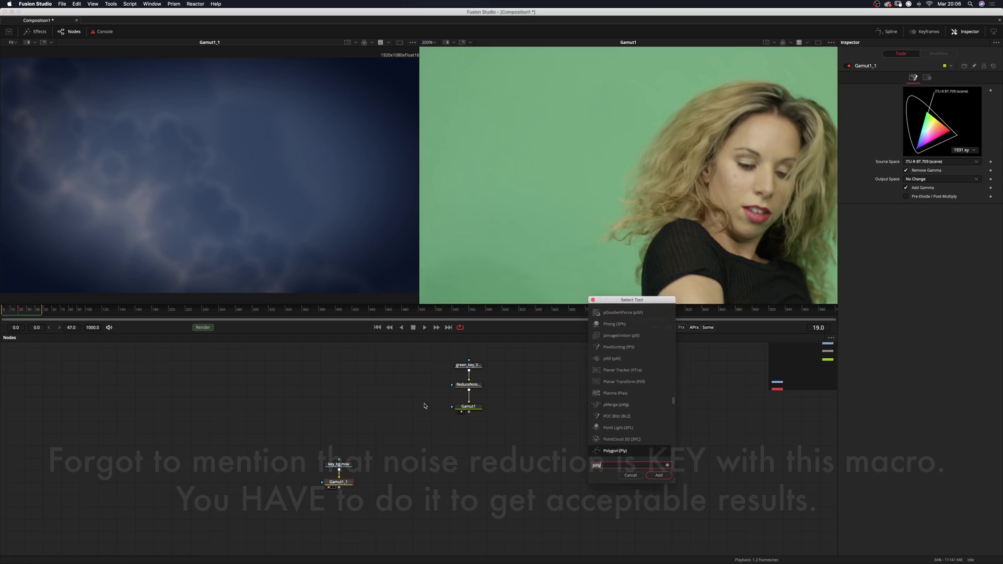
text(addi)
key(Return)
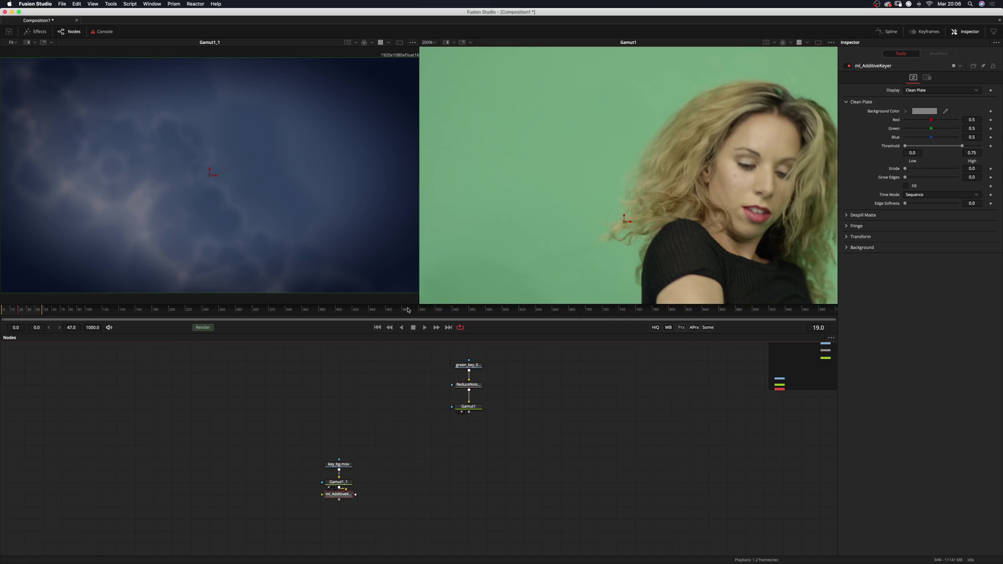
drag(339, 496, 477, 483)
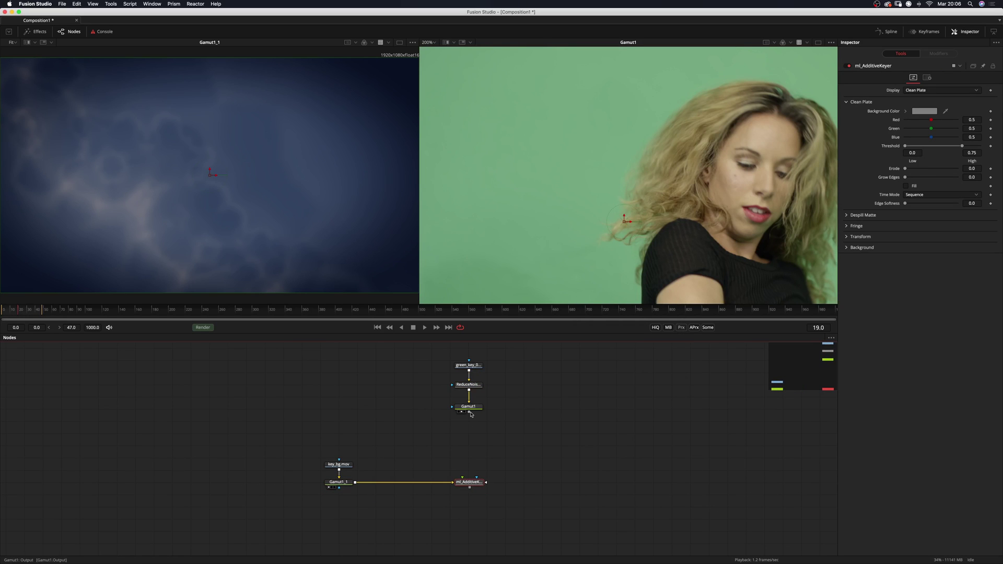
Connect Gamut1 into ml_AdditiveKeyer, viewing the keyer on the right and Gamut1 on the left
drag(468, 412, 587, 211)
click(498, 459)
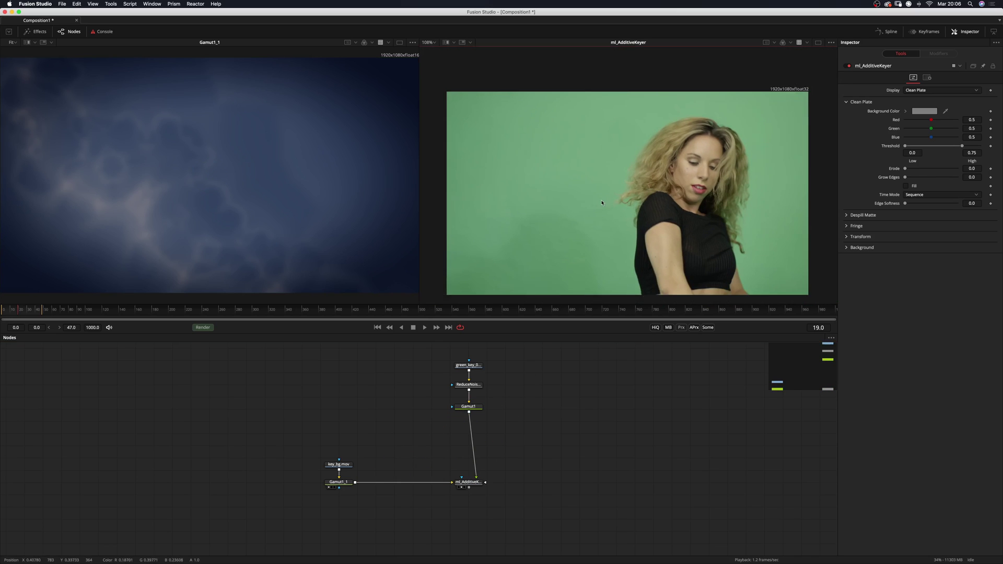
click(470, 479)
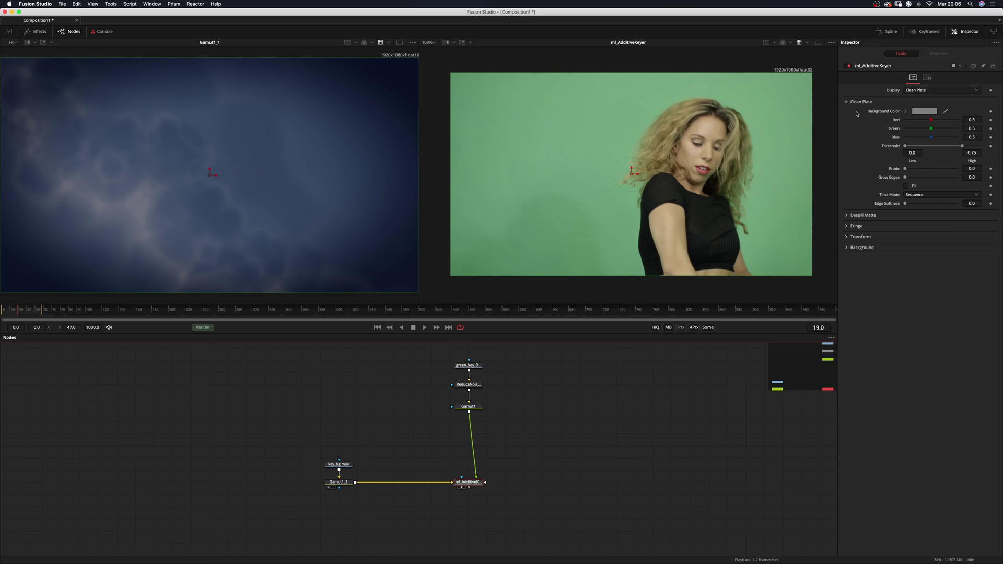
click(460, 412)
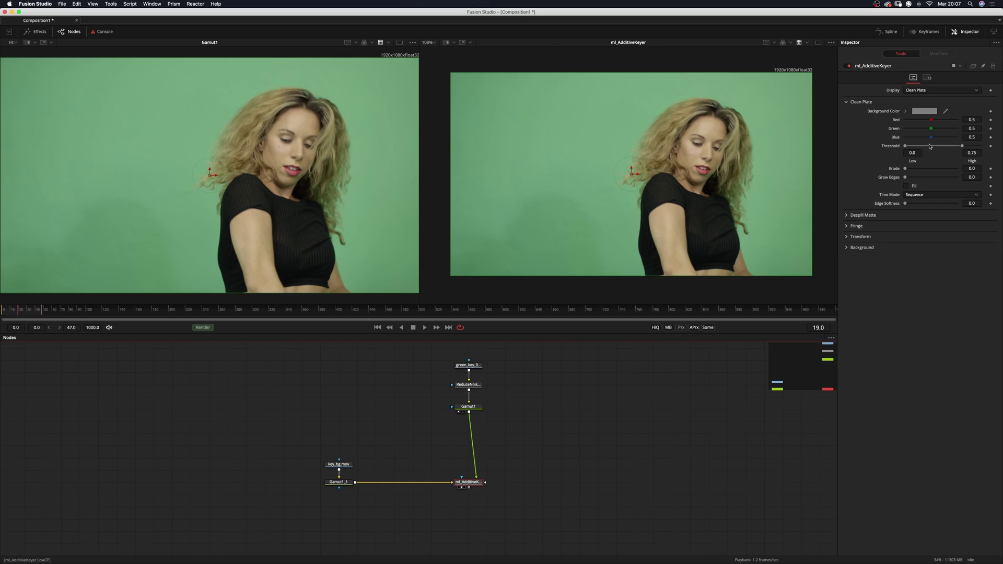
Sample the green-screen colour as the keyer's clean-plate colour and raise Threshold Low
click(905, 111)
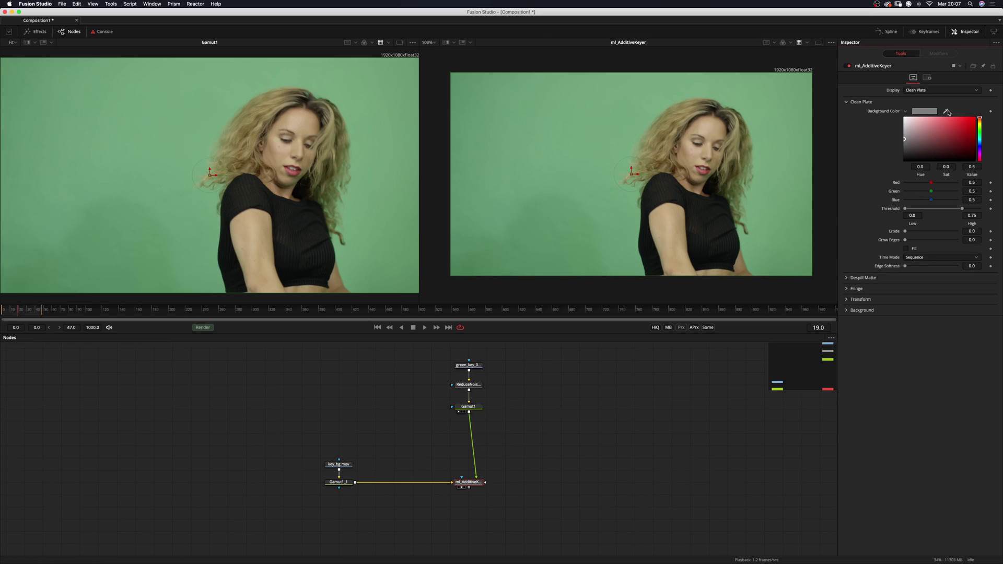
drag(936, 108, 94, 131)
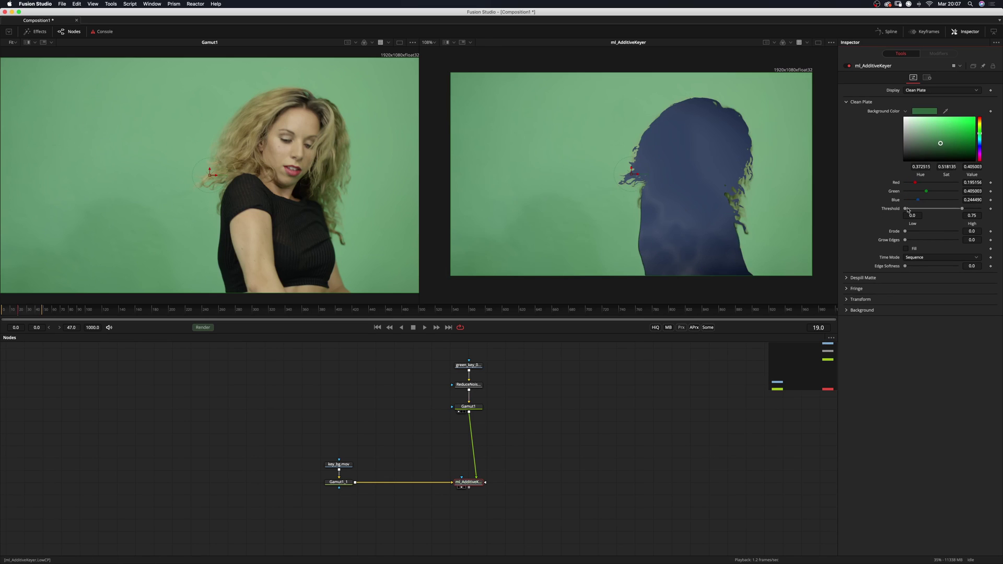
drag(908, 210, 957, 240)
Switch the keyer display to Despill, collapse Clean Plate and expand Despill Matte
click(915, 91)
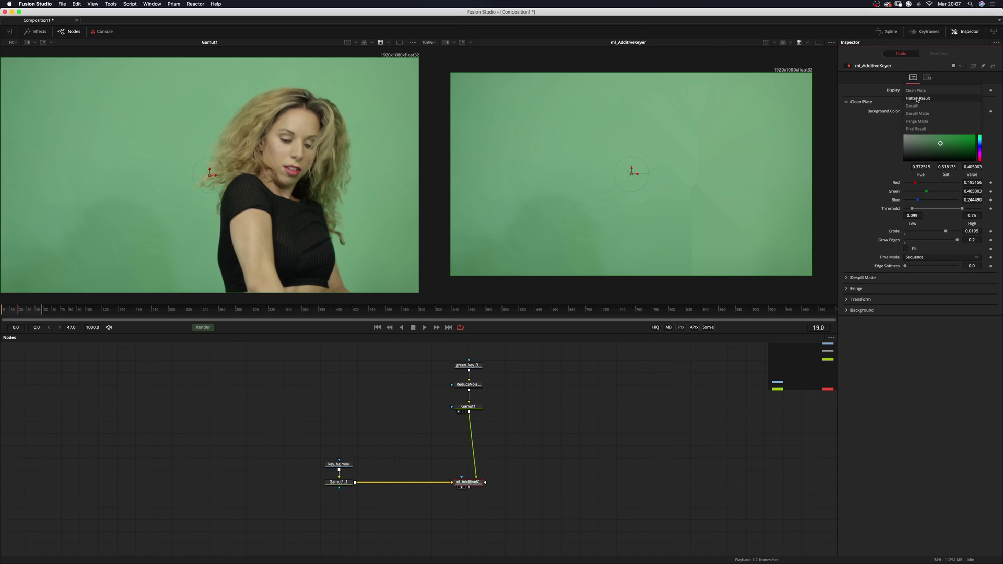
click(922, 99)
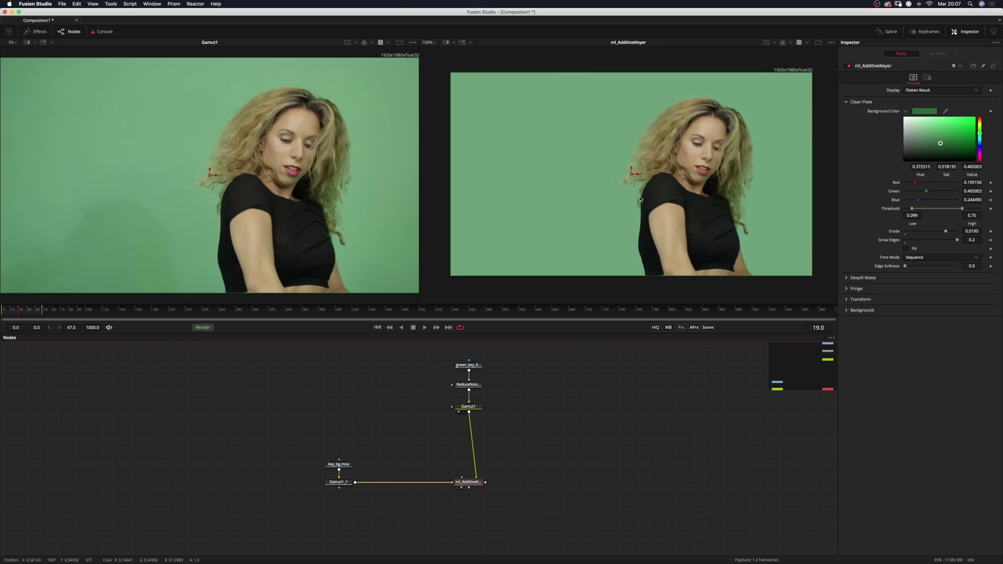
key(2)
key(2)
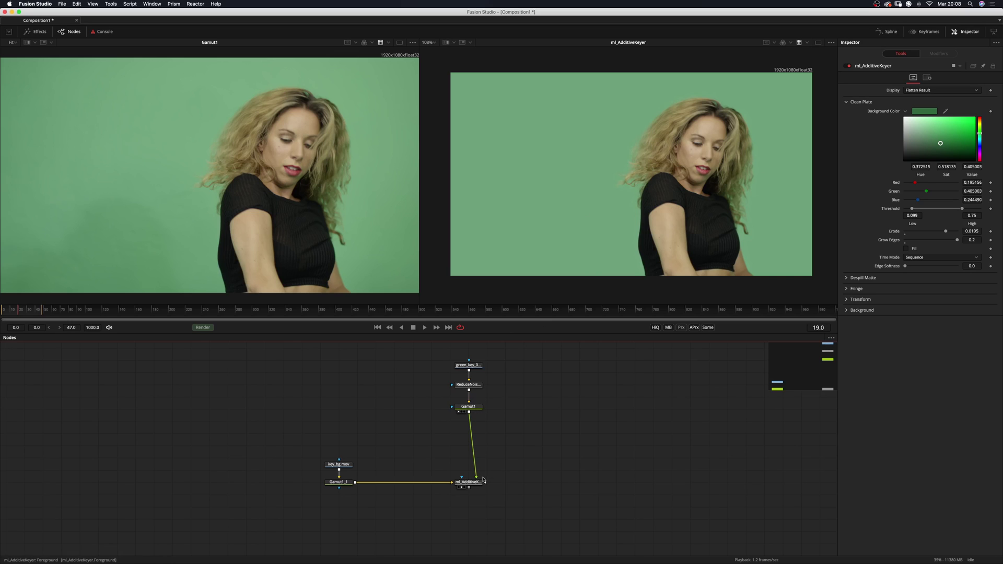
click(916, 93)
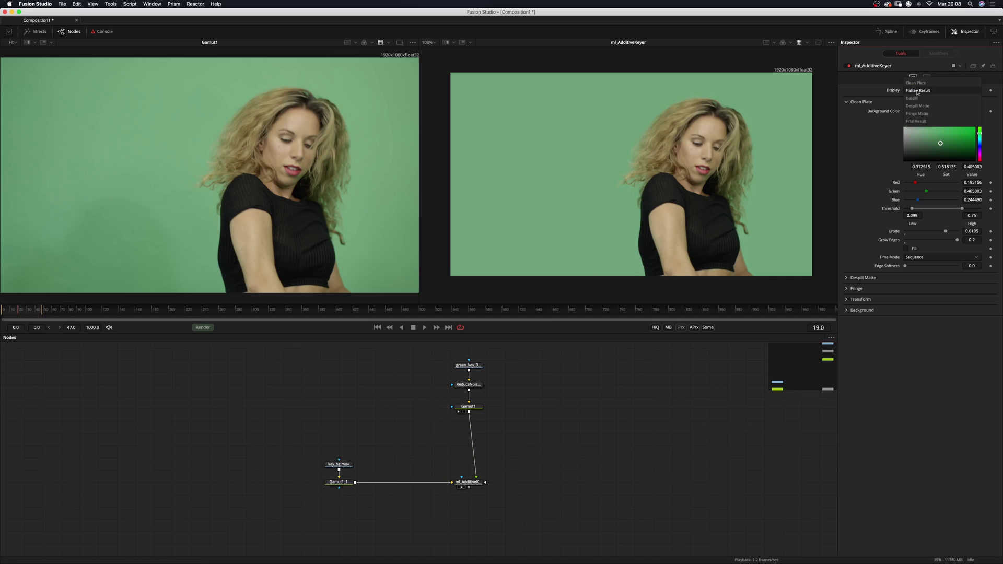
click(912, 98)
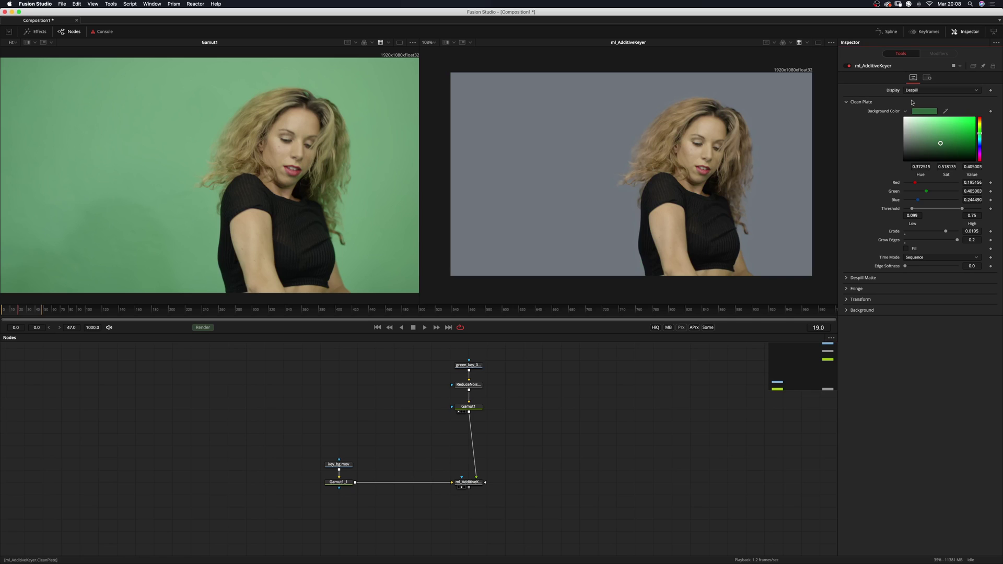
click(847, 102)
click(847, 112)
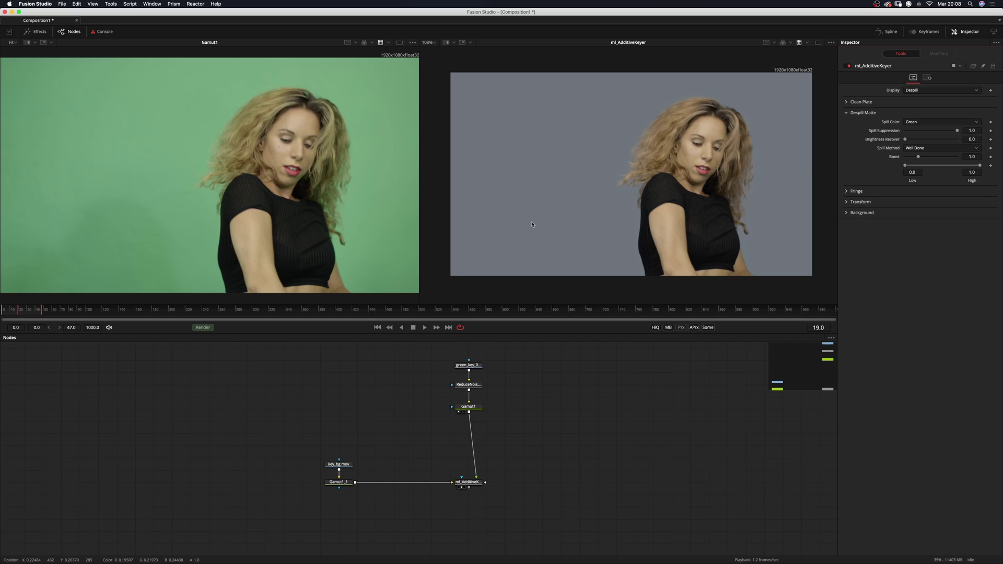
Display the clean plate, zero Grow Edges, and set its red and blue to 0.195156
click(940, 90)
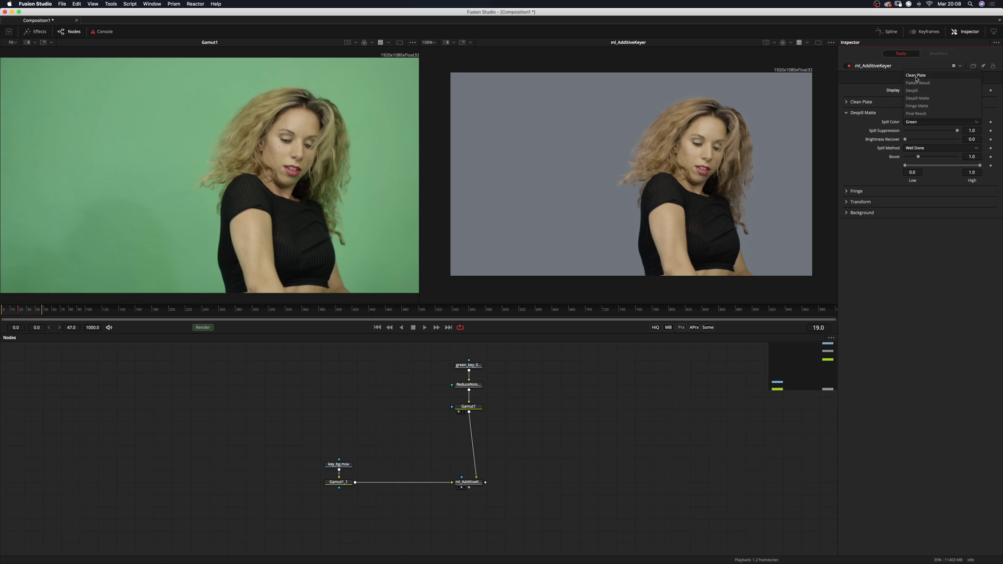
click(920, 78)
click(848, 102)
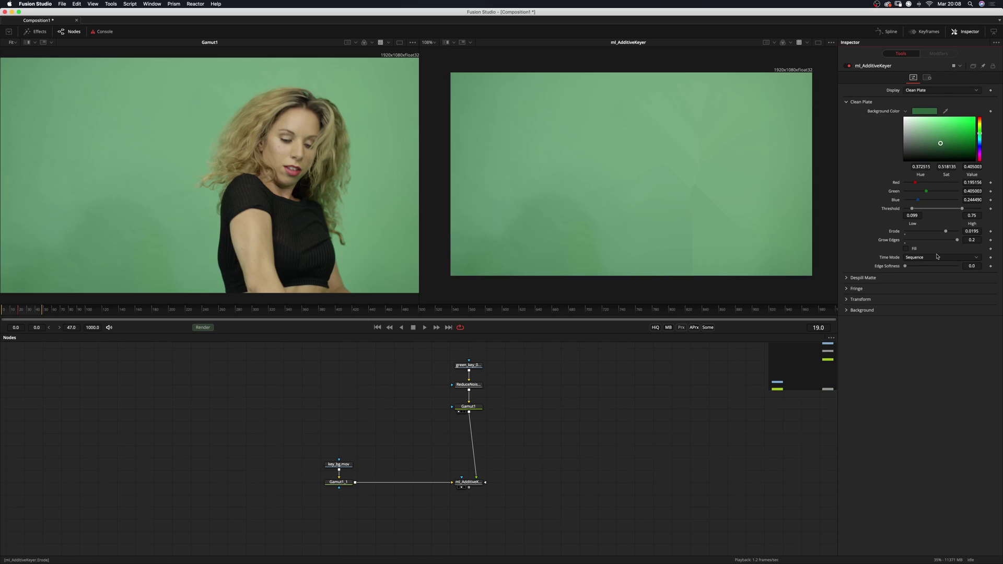
drag(957, 241, 904, 241)
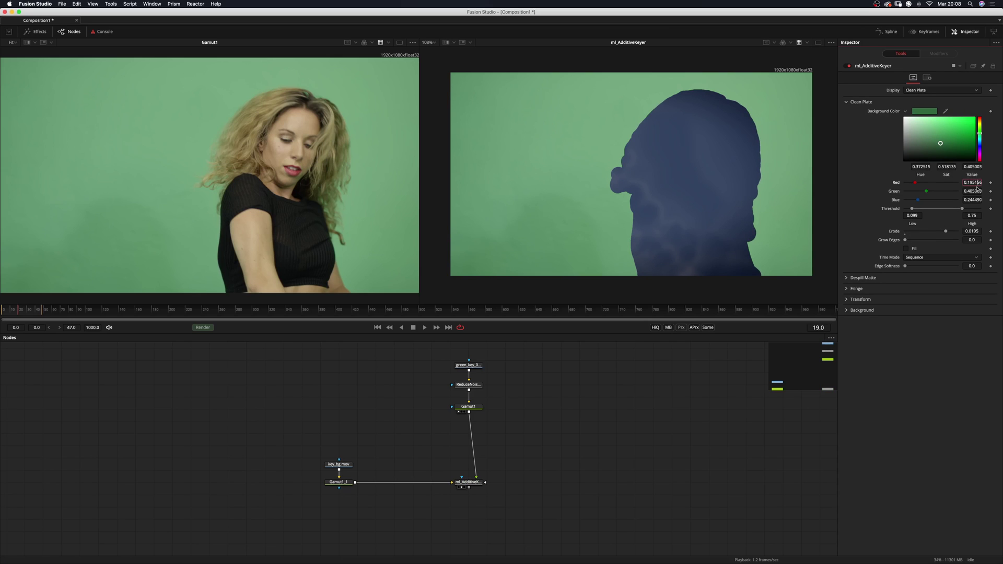
click(975, 183)
click(979, 200)
text(0.195156)
key(Return)
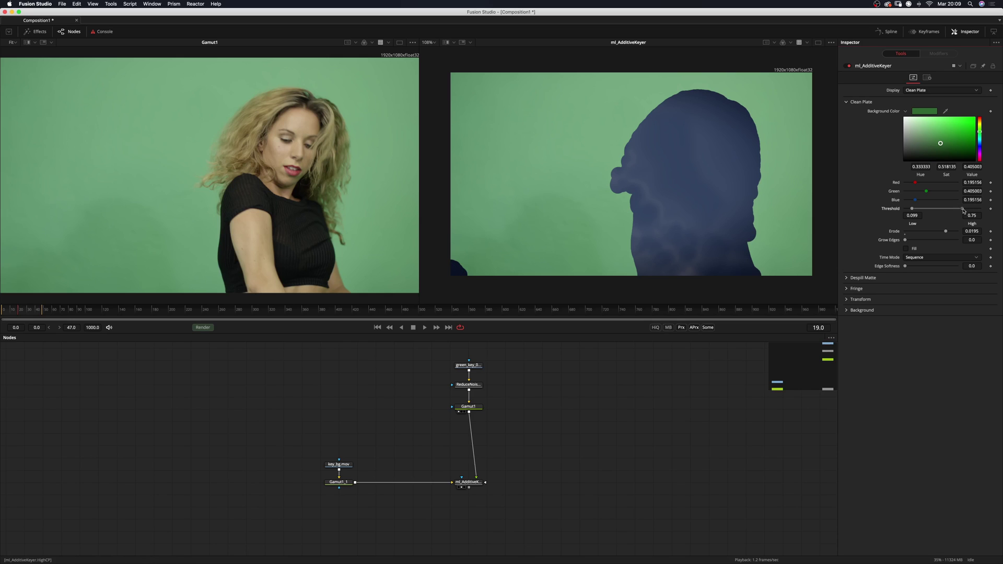
Lower Threshold High to 0.714, restore Grow Edges to 0.2, and return to Despill display
drag(963, 210, 959, 210)
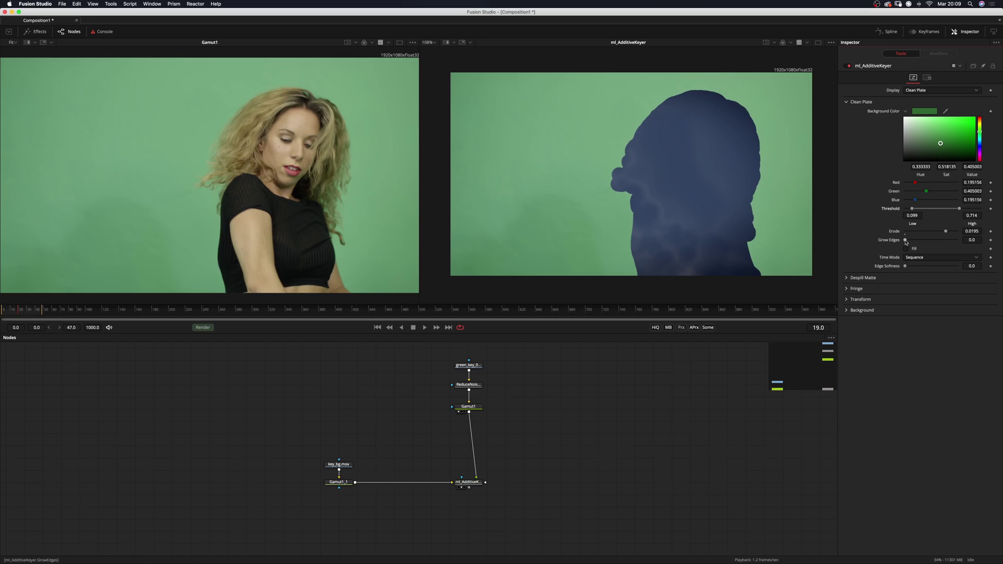
drag(906, 241, 957, 240)
click(928, 91)
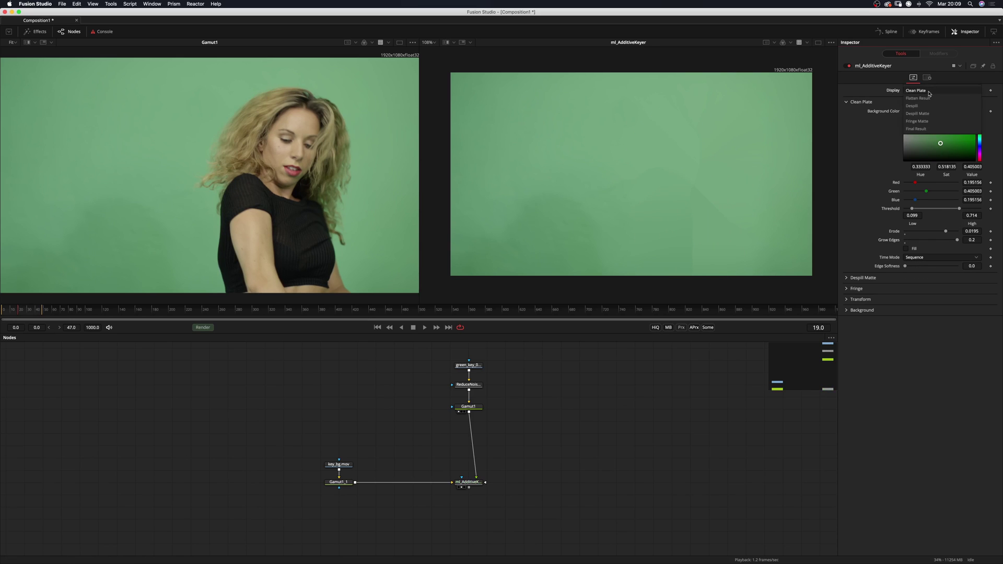
click(926, 106)
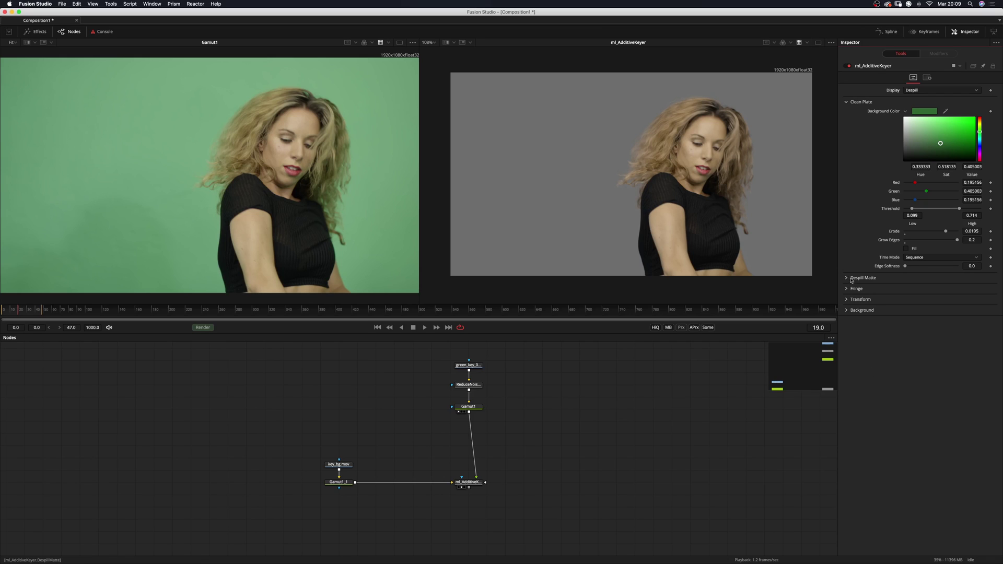
Switch to the Despill Matte display with the Despill Matte section expanded
click(878, 102)
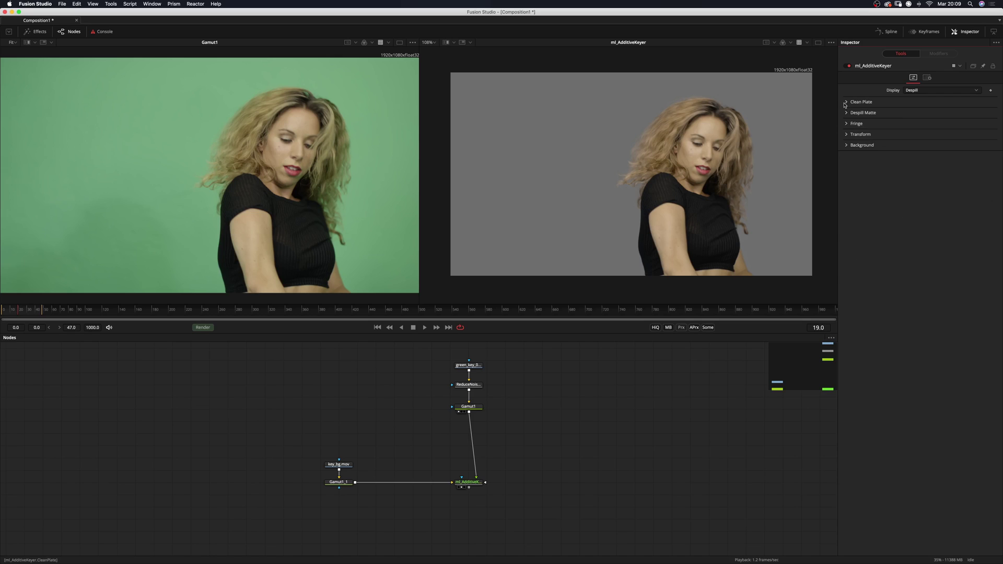
click(892, 113)
click(920, 91)
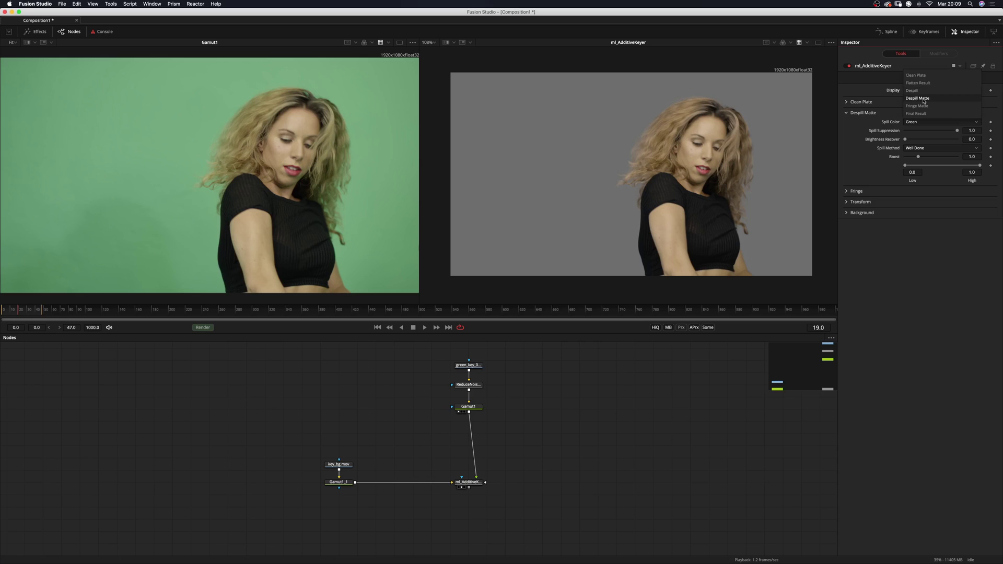
click(922, 100)
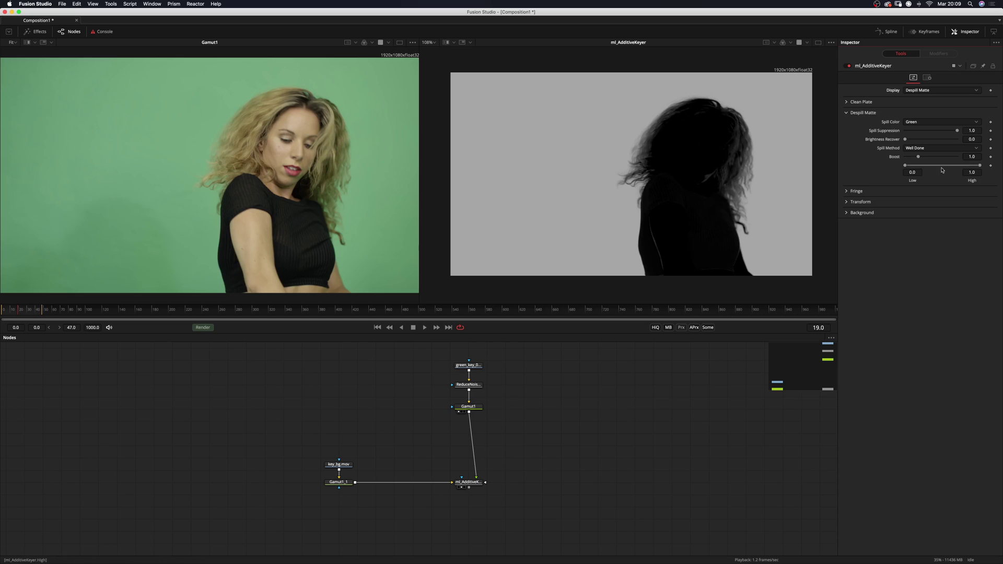
Try the despill matte range sliders, reset them to 0 and 1, and collapse the section
mouse_move(918, 157)
mouse_down()
mouse_move(906, 158)
mouse_move(932, 159)
mouse_move(911, 160)
mouse_move(922, 162)
mouse_move(912, 168)
mouse_up()
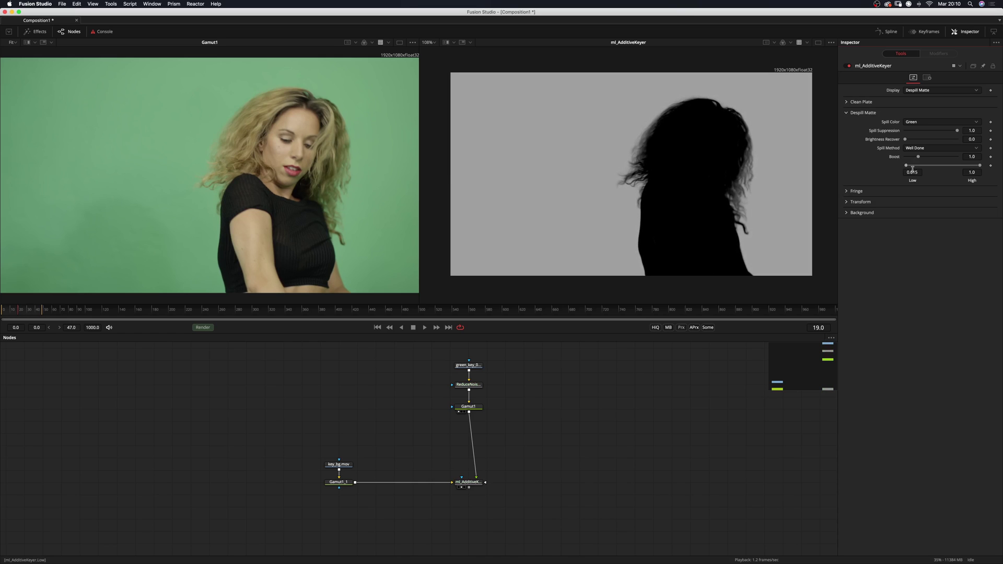
mouse_move(981, 167)
mouse_down()
mouse_move(960, 167)
mouse_move(981, 166)
mouse_up()
drag(906, 165, 882, 167)
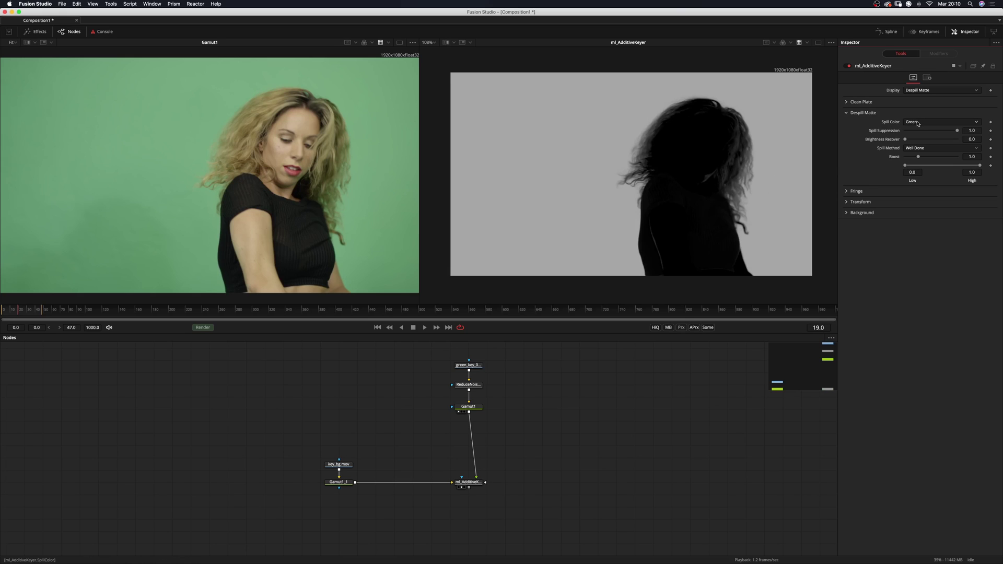
click(850, 113)
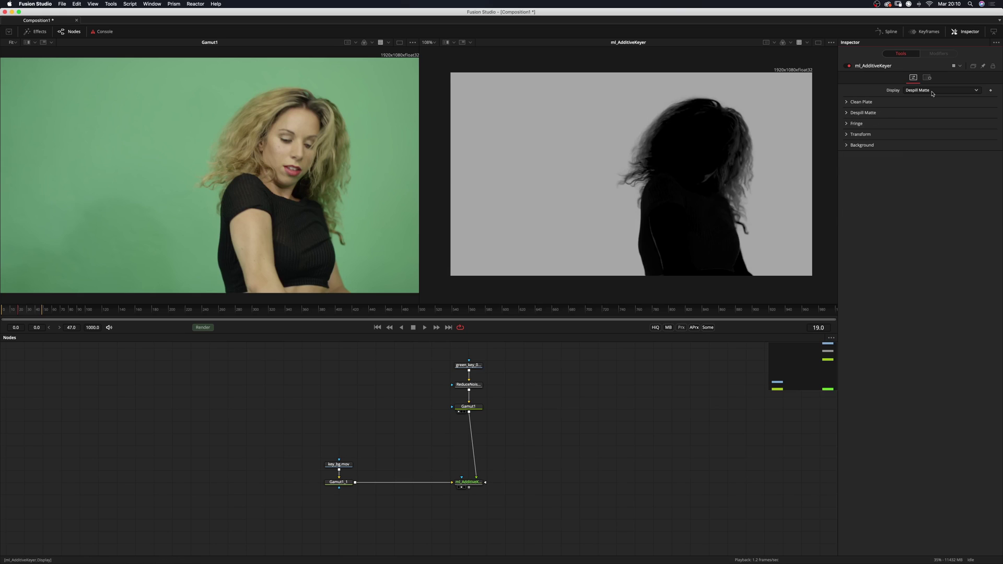
Expand the Fringe settings and display the Fringe Matte
click(870, 123)
click(935, 90)
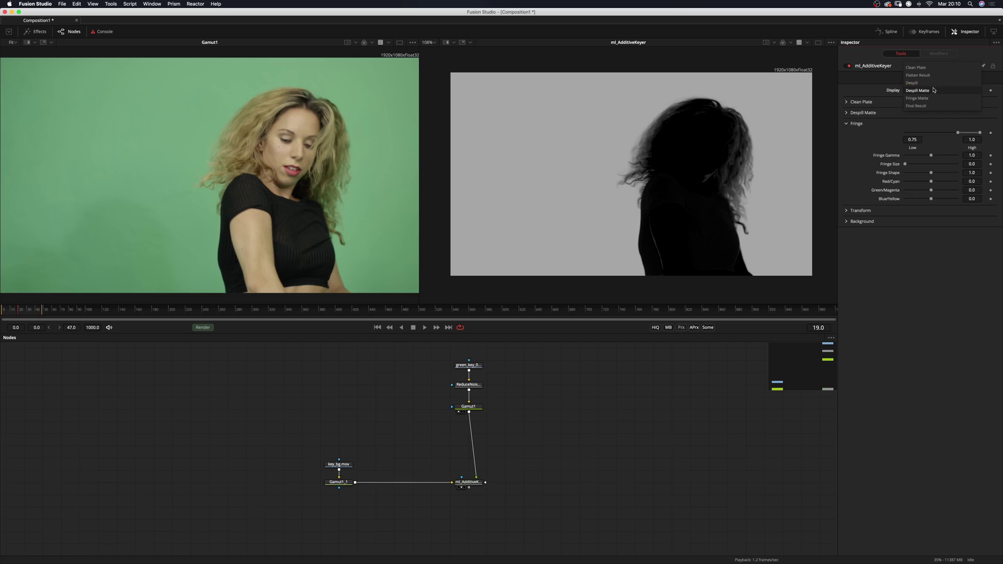
click(931, 99)
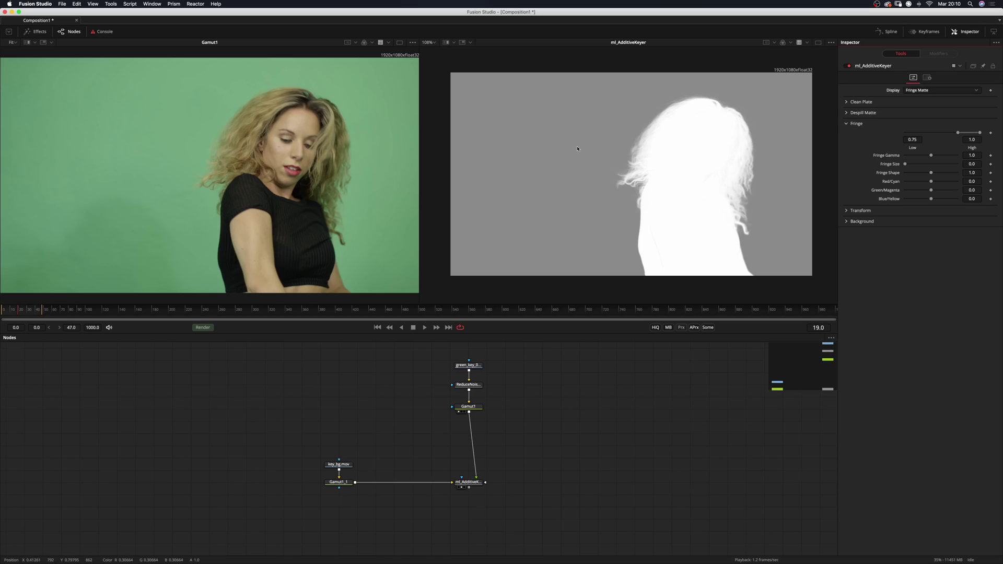
Set the fringe range to 0.828 low and 0.985 high, then collapse Fringe
click(914, 139)
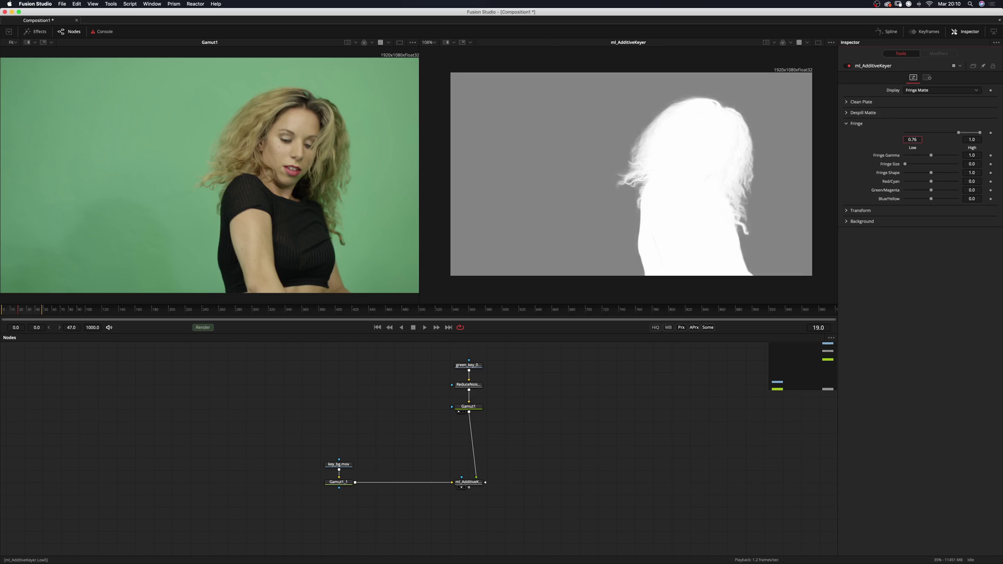
drag(914, 139, 924, 139)
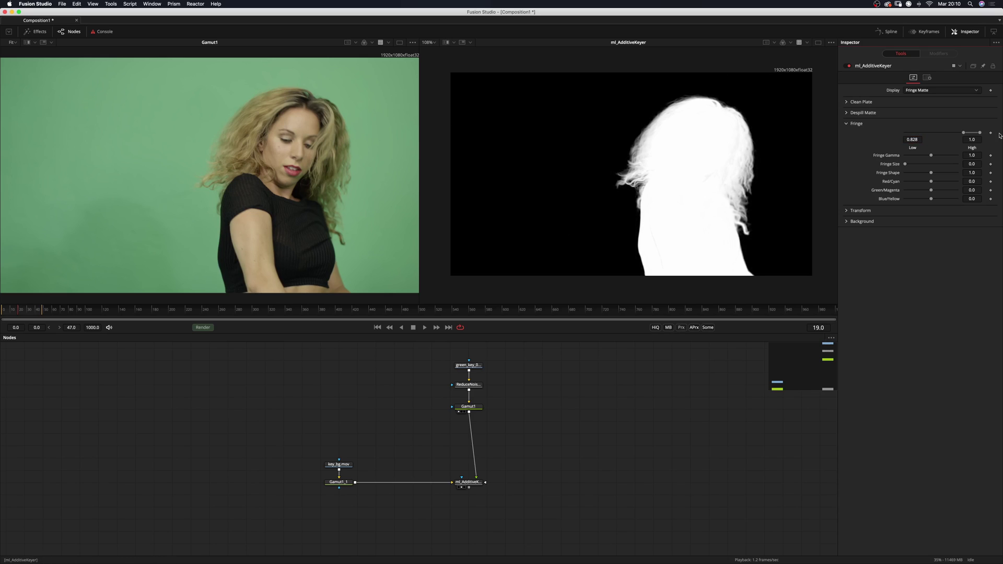
drag(982, 134, 981, 135)
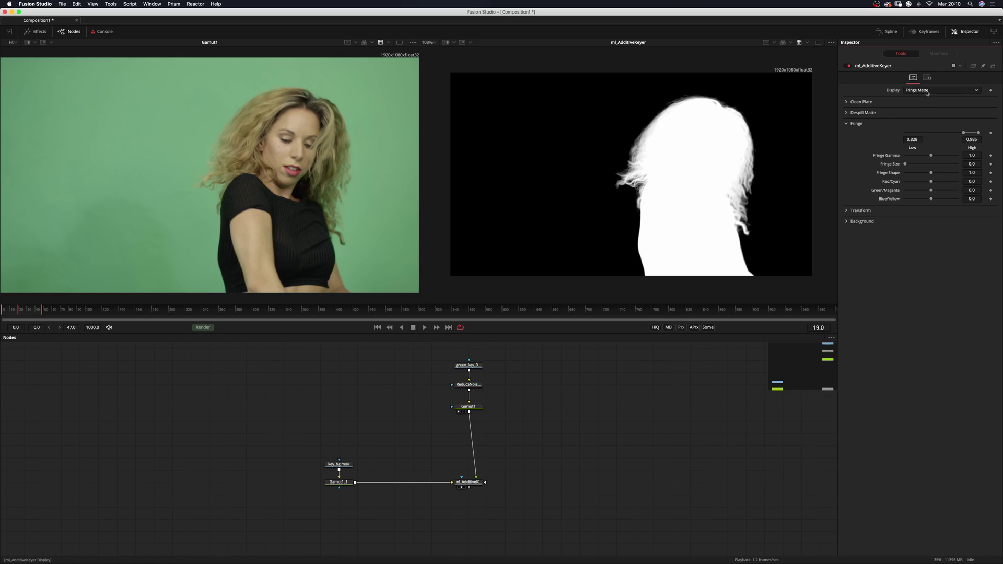
click(847, 124)
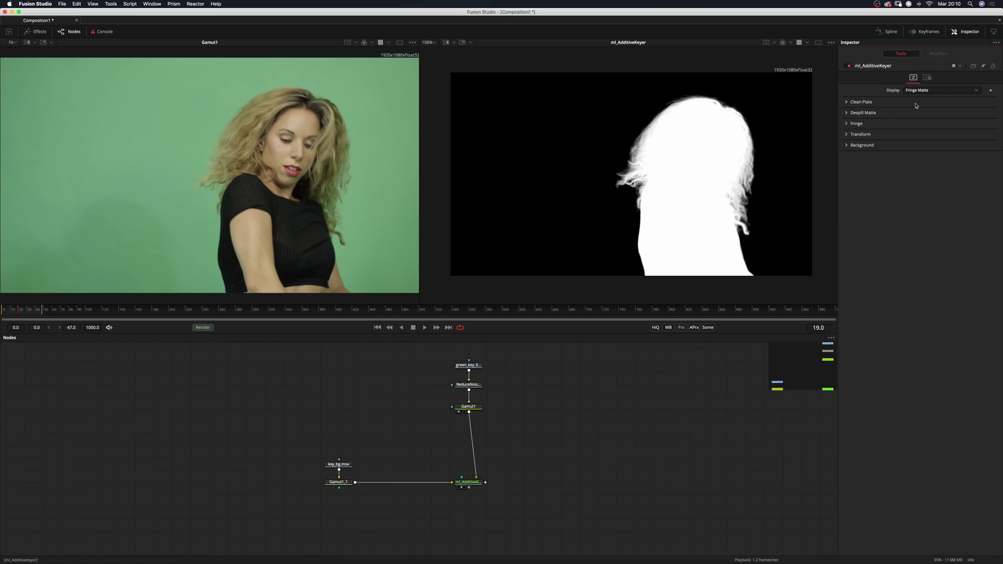
click(927, 92)
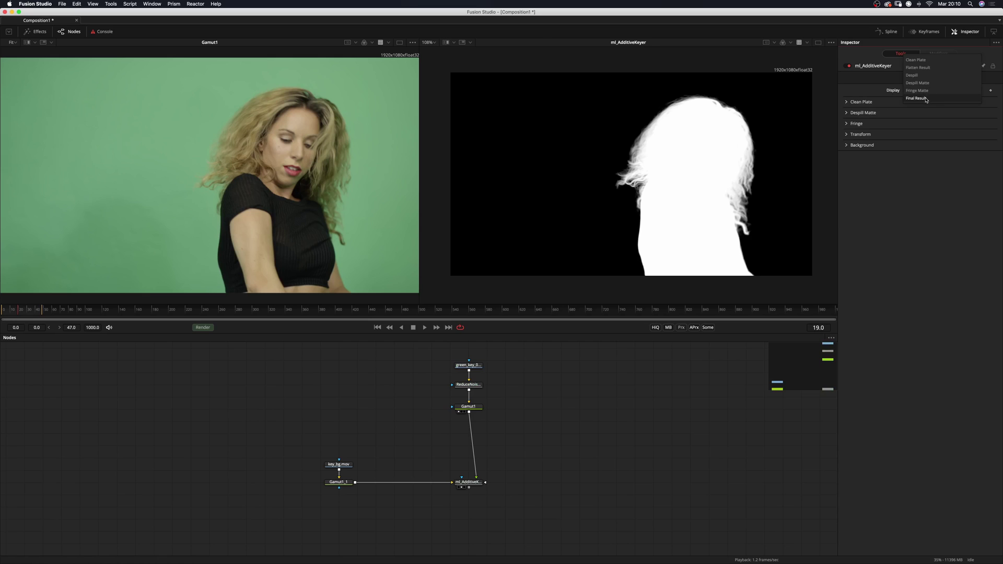
Show the Final Result and move the keyed dancer left to Center X 0.350746
click(926, 99)
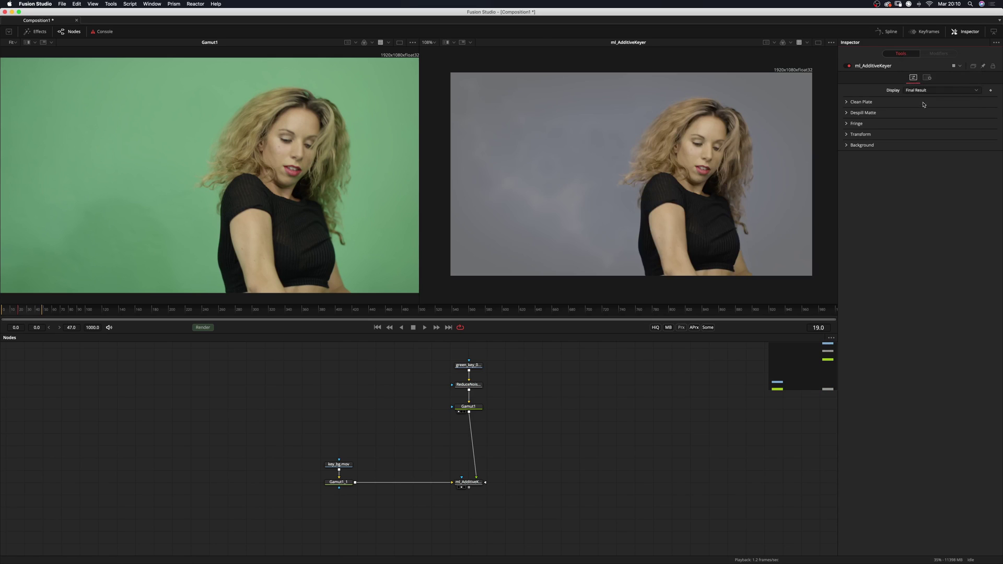
click(847, 135)
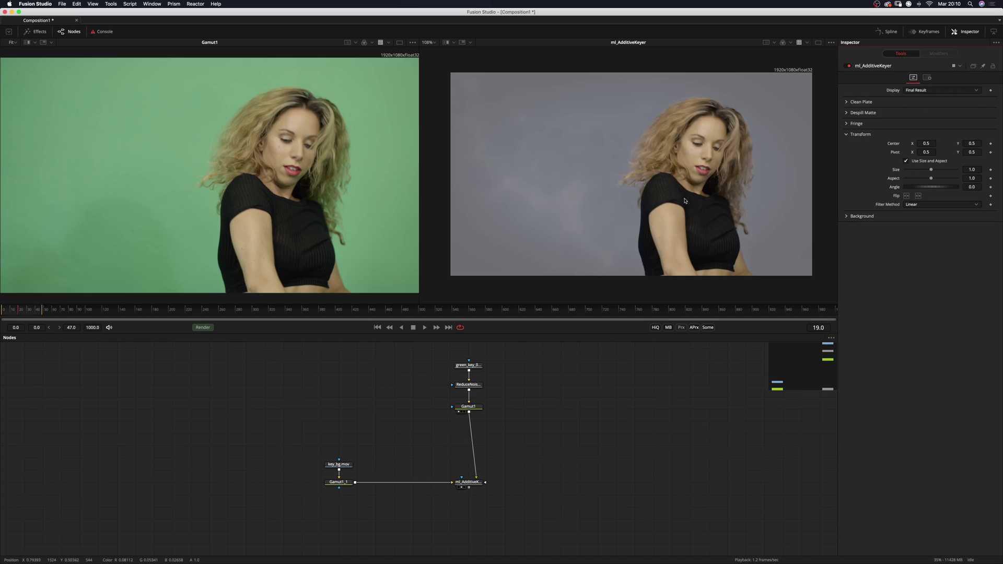
click(468, 482)
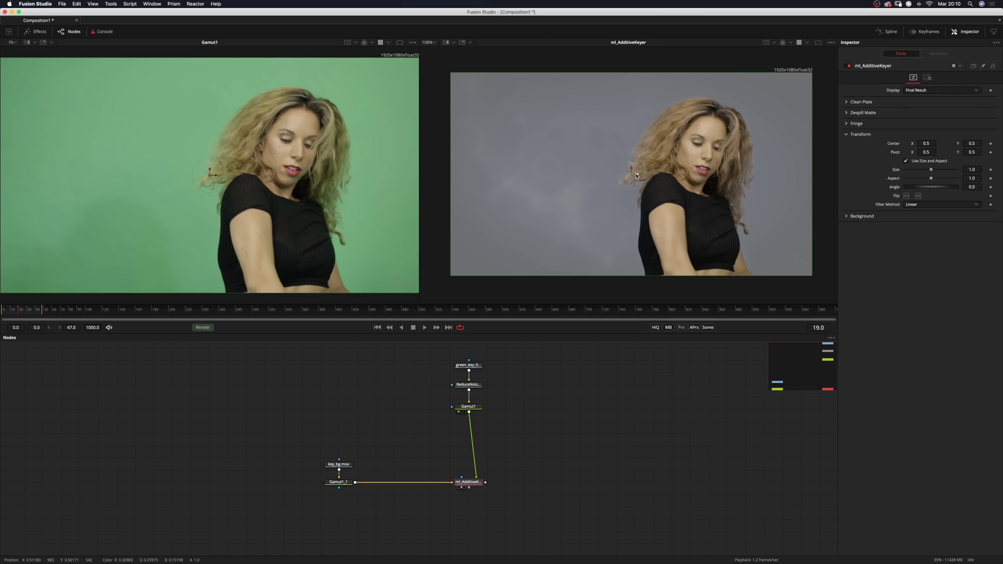
drag(633, 174, 771, 179)
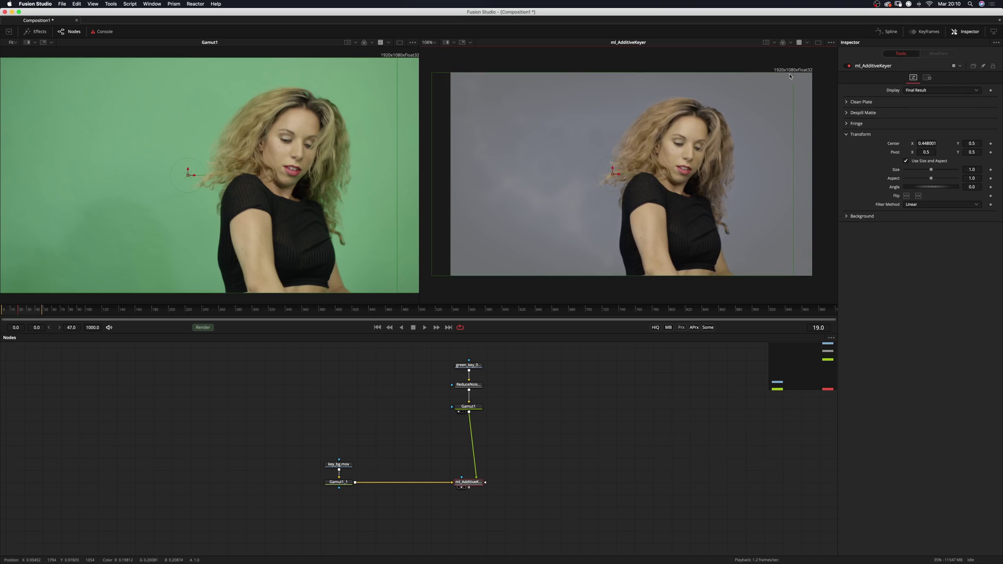
drag(790, 76, 619, 205)
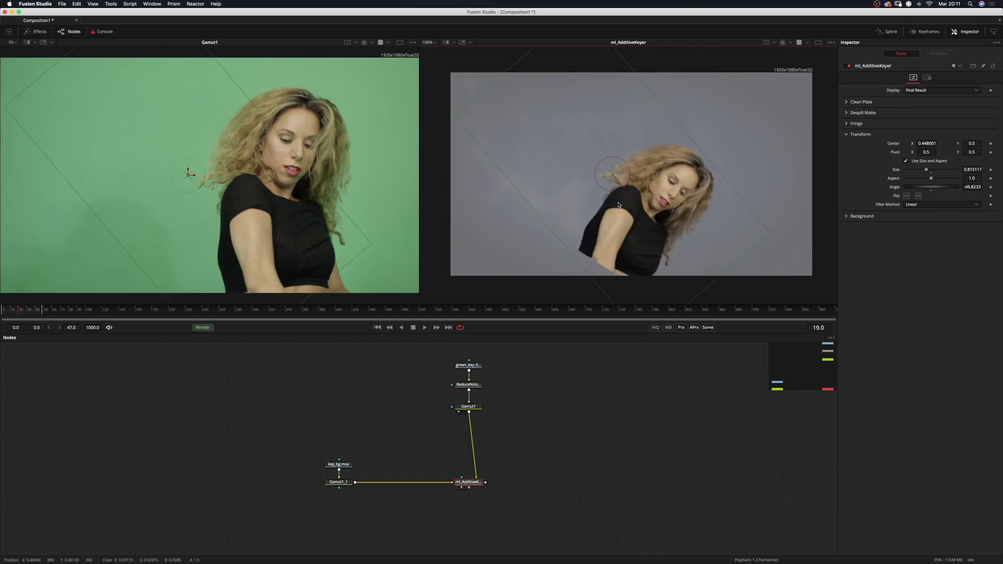
key(ctrl+z)
key(ctrl+z)
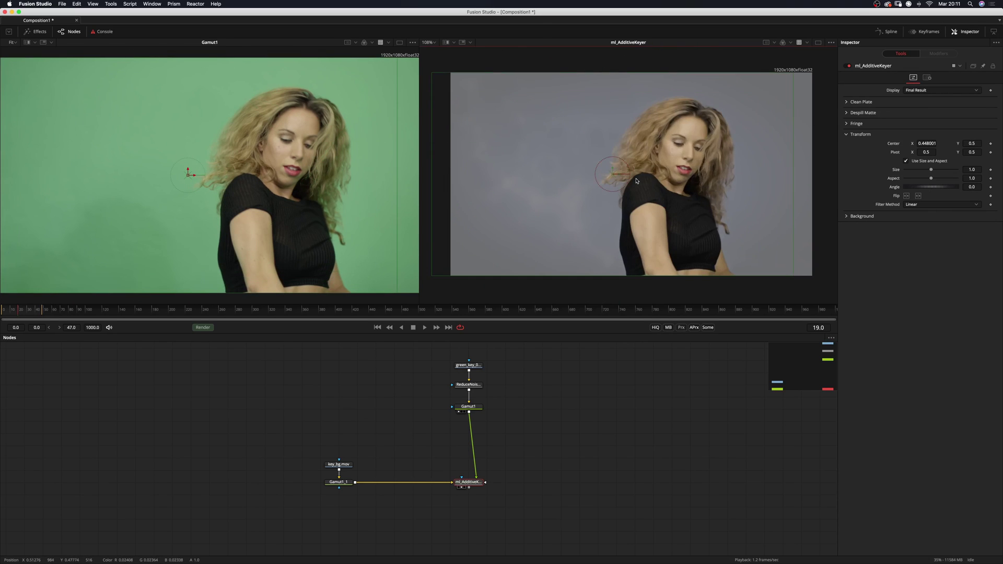
drag(616, 177, 576, 179)
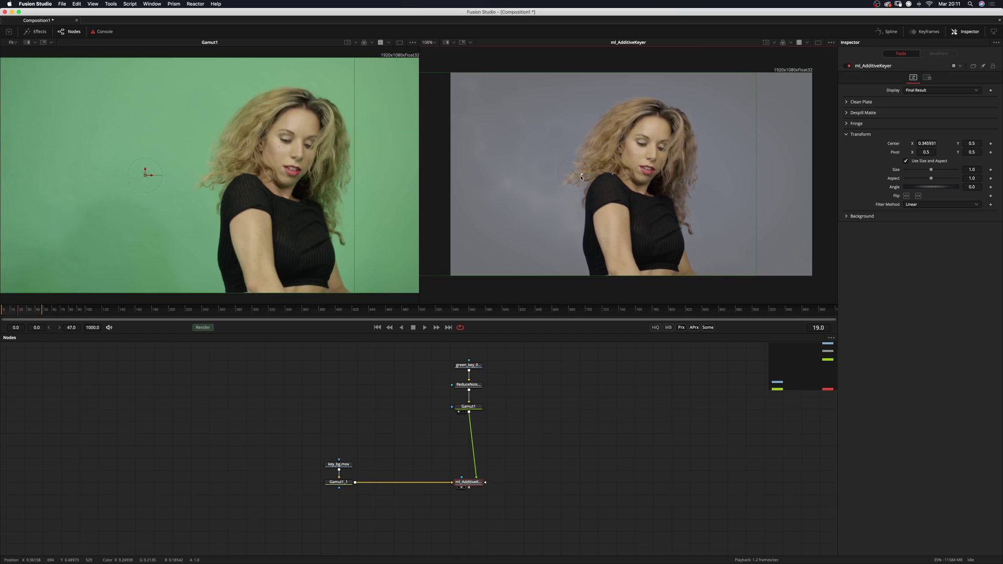
click(586, 410)
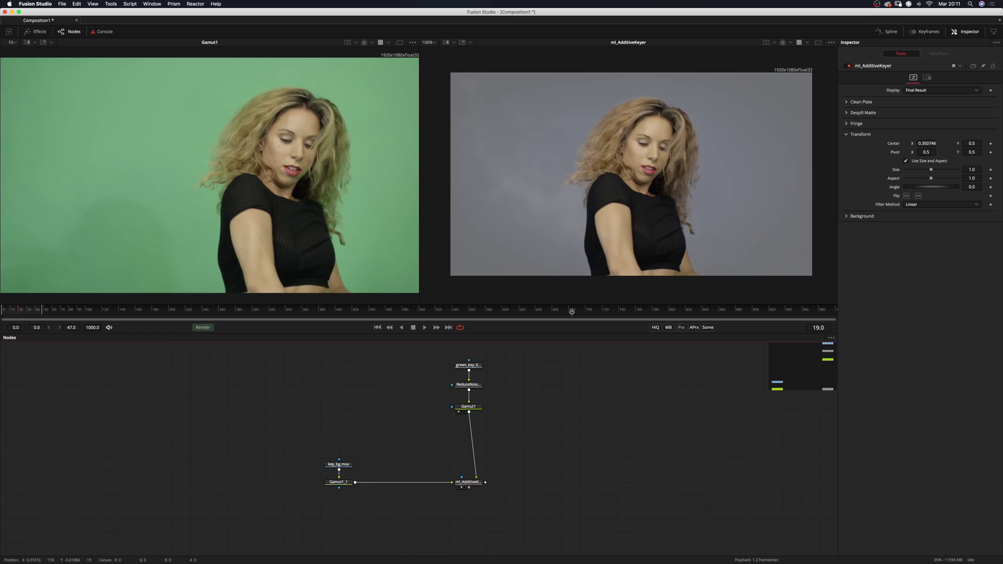
Set the keyer's Background Low to 0.311 and Gain to 1.64, with the sky plate shown left
click(847, 135)
click(846, 148)
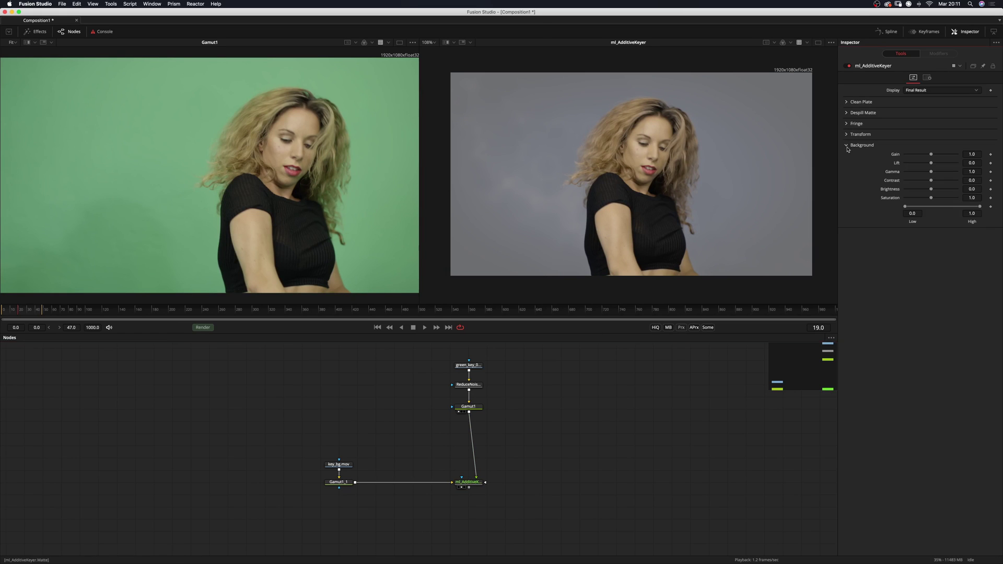
drag(346, 482, 372, 165)
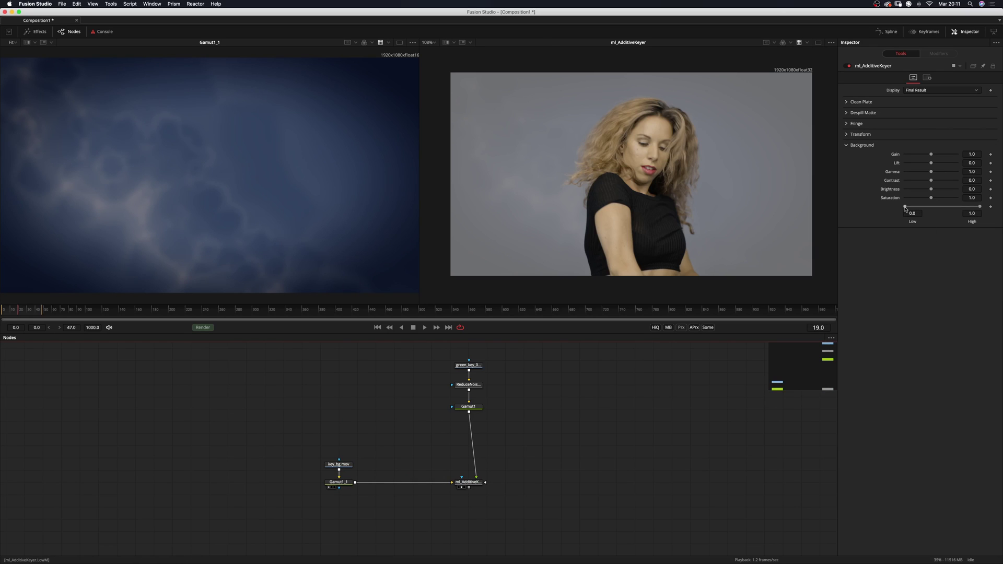
drag(906, 208, 927, 209)
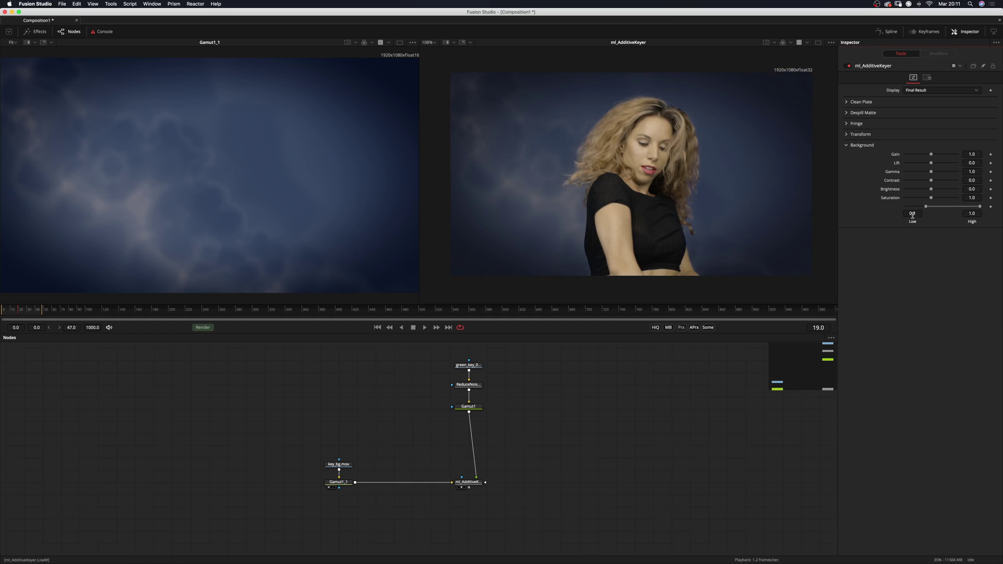
drag(931, 154, 934, 155)
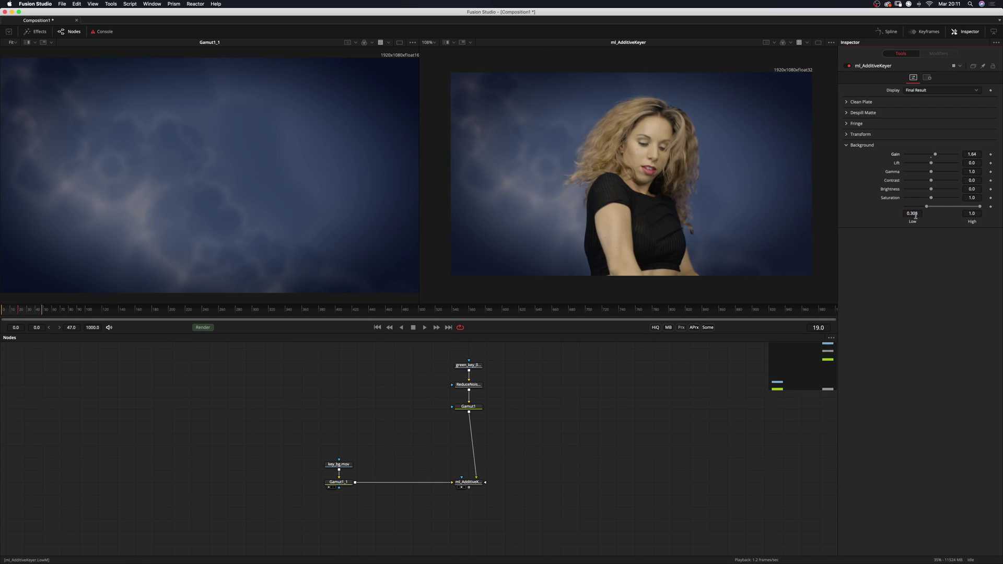
Fit the composite to the viewer and start playback
scroll(912, 213, down, 2)
scroll(913, 213, up, 2)
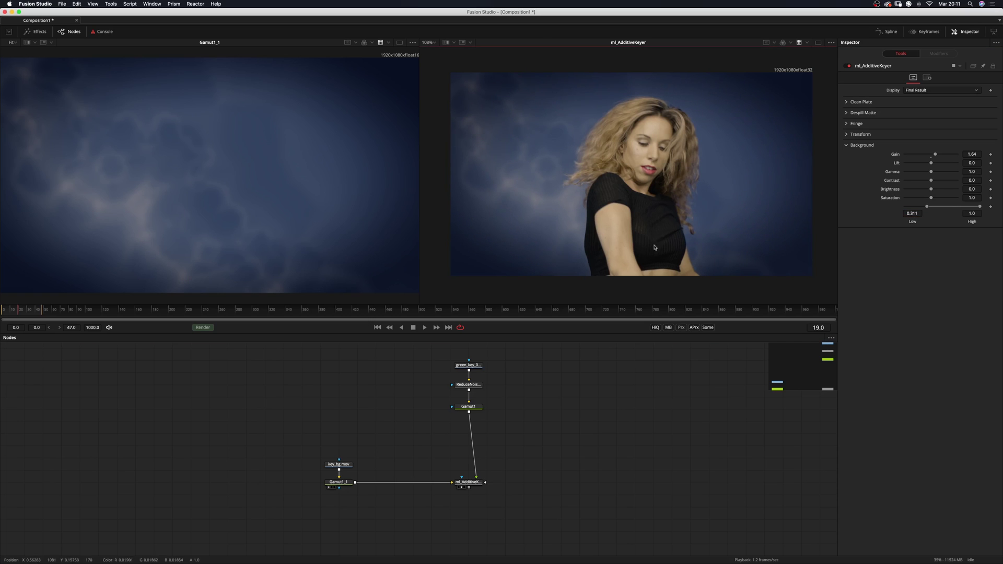
key(ctrl+f)
key(space)
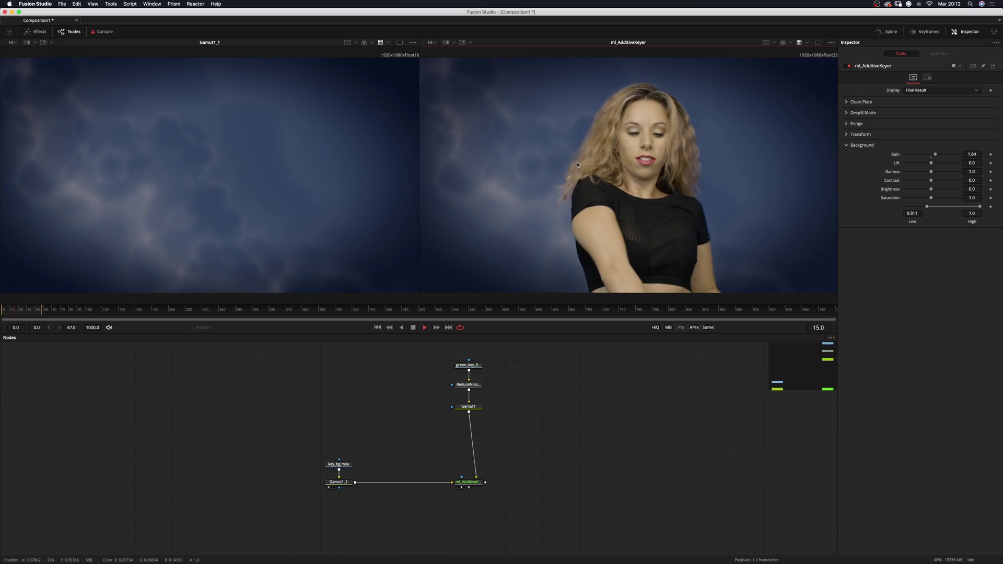
Inspect hair edges during playback, stop at frame 35, and raise the ml_AdditiveKeyer node
click(472, 483)
click(574, 451)
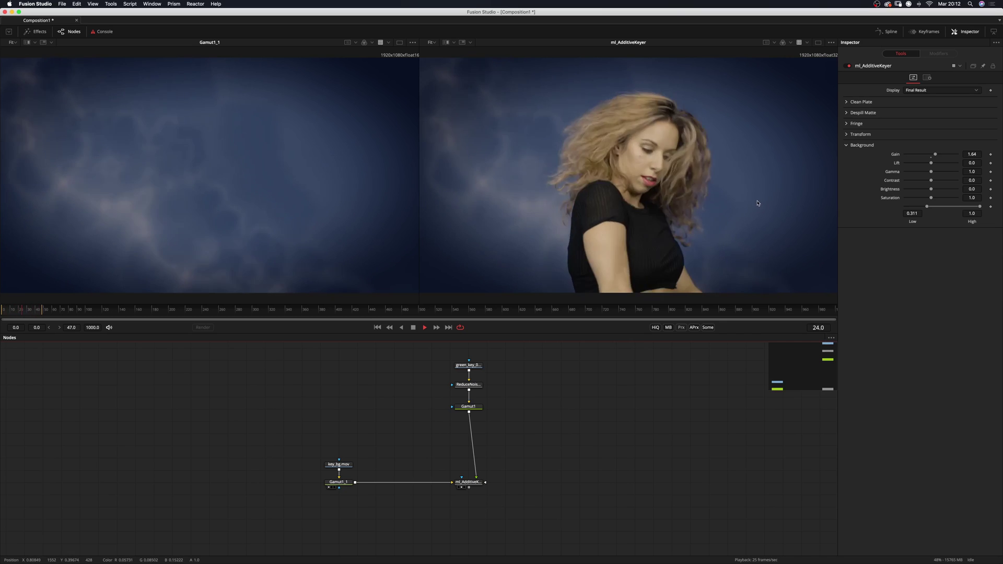
scroll(600, 185, up, 5)
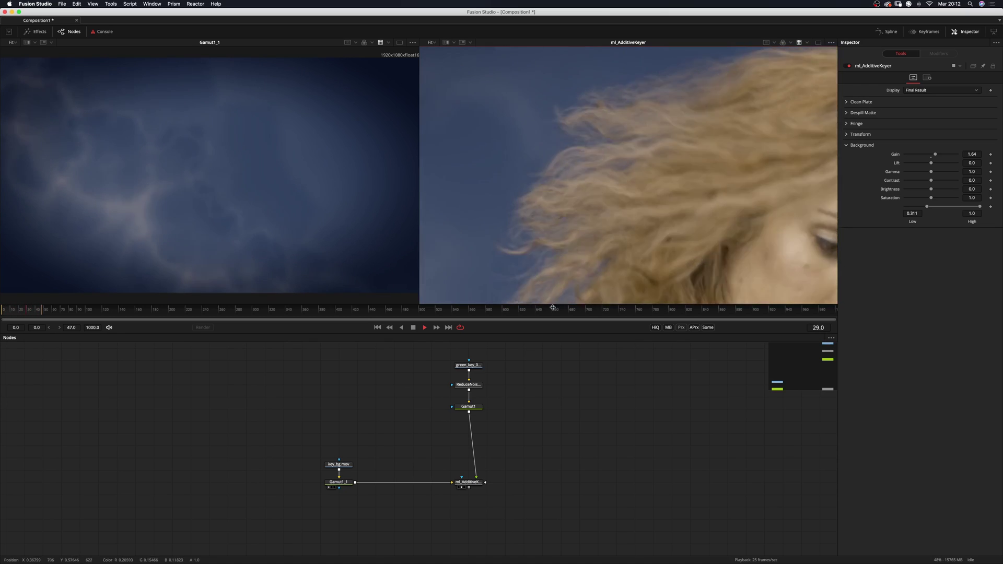
key(space)
drag(469, 481, 471, 432)
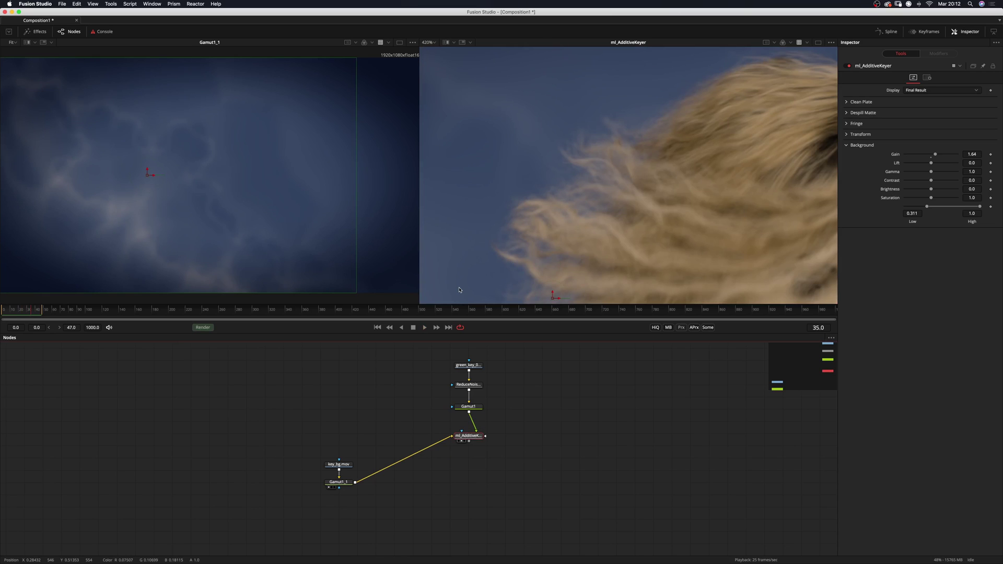
Bypass ml_AdditiveKeyer, shift it left, and add a DeltaKeyer node
key(ctrl+p)
drag(468, 436, 428, 436)
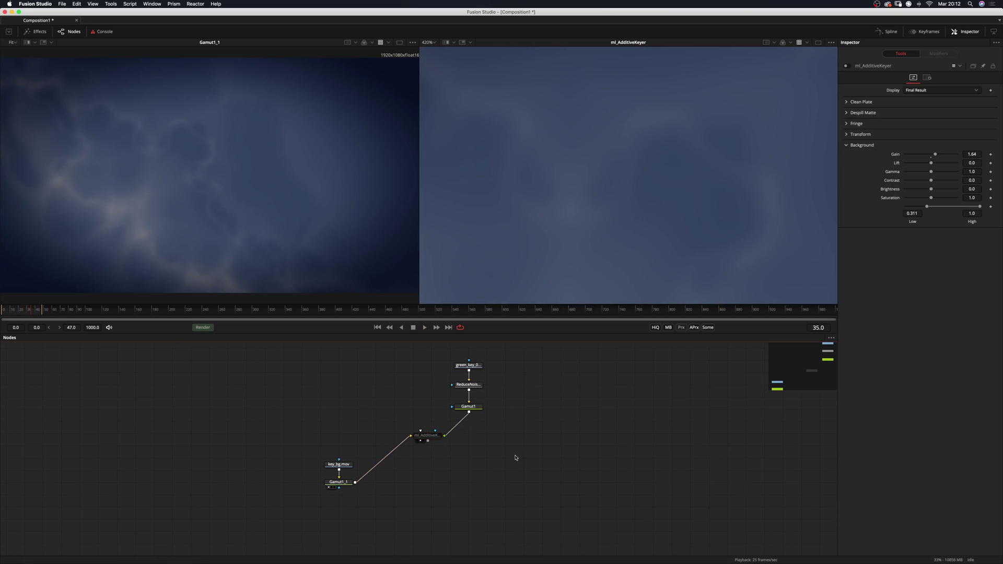
key(shift+space)
text(addi)
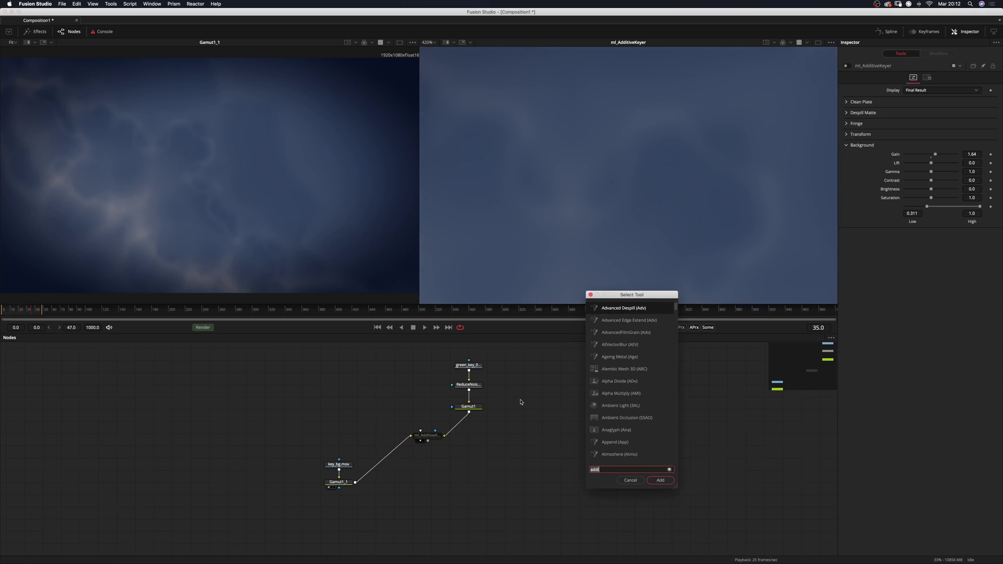
text(d)
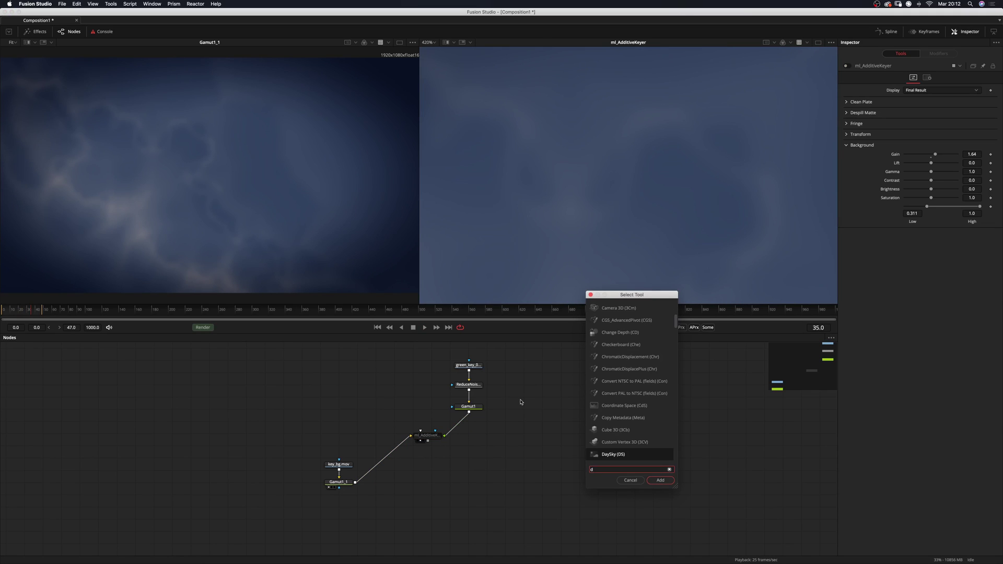
text(elta)
key(Return)
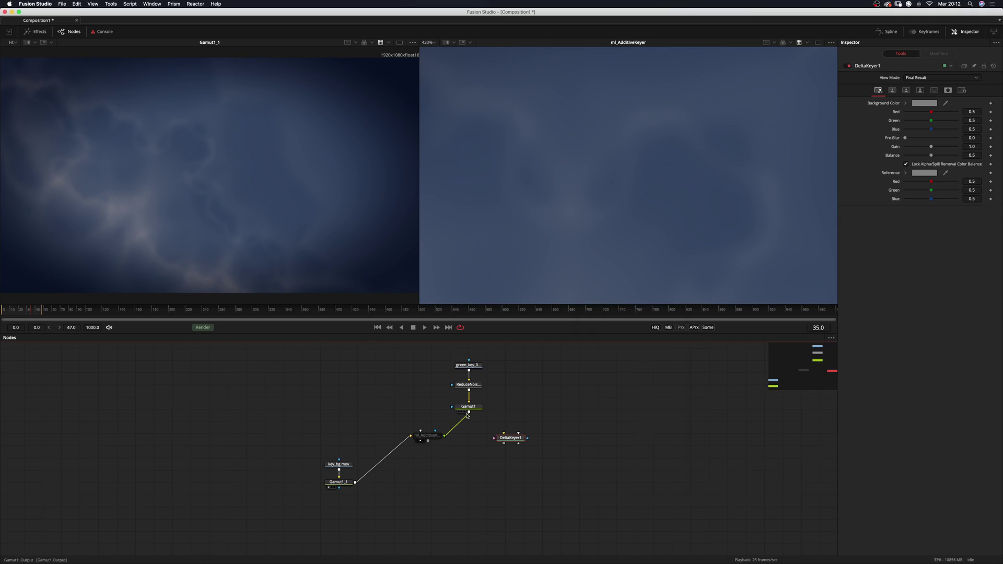
Feed Gamut1 into DeltaKeyer1, show it in the right viewer, and place it under Gamut1
drag(510, 438, 494, 461)
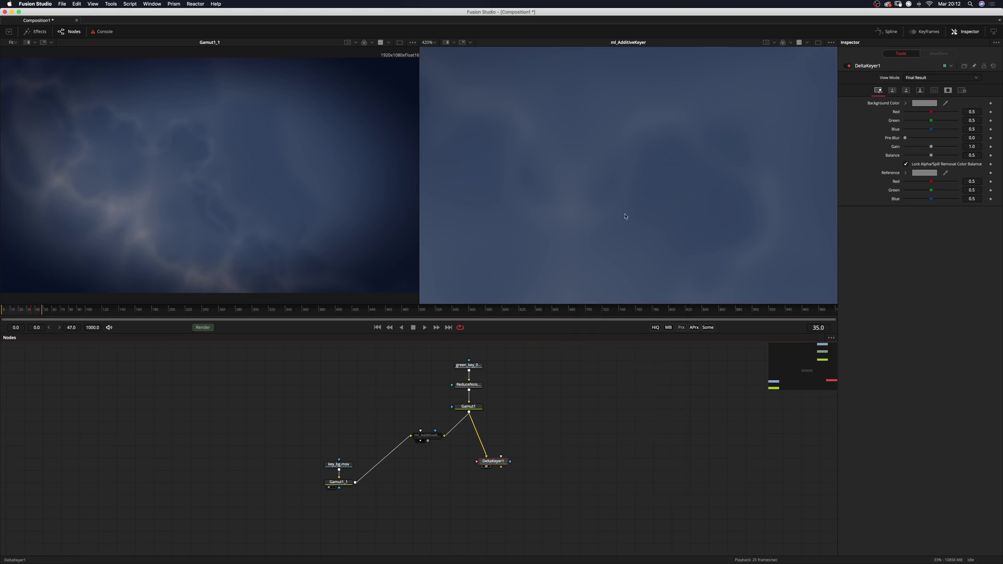
key(2)
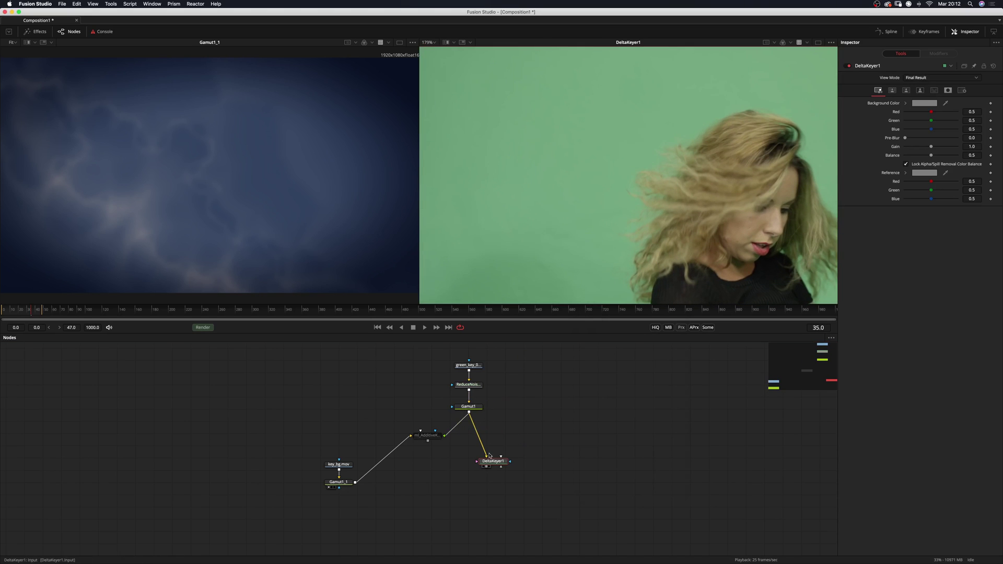
drag(491, 461, 467, 466)
key(shift+space)
Add a green Clean Plate node with raised Erode and Grow Edges at 0.2
text(del)
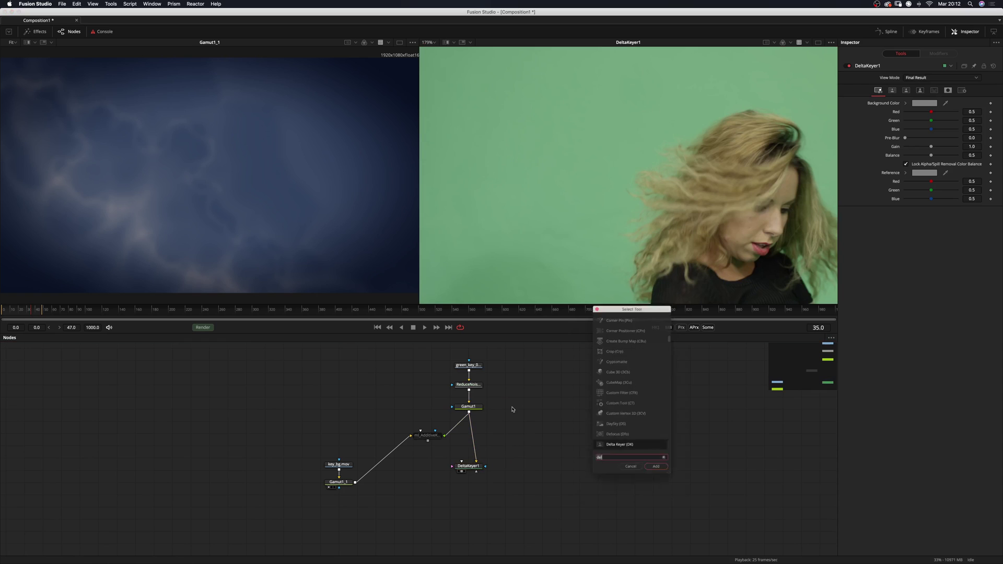
key(BackSpace)
key(BackSpace)
key(BackSpace)
text(clean)
key(Return)
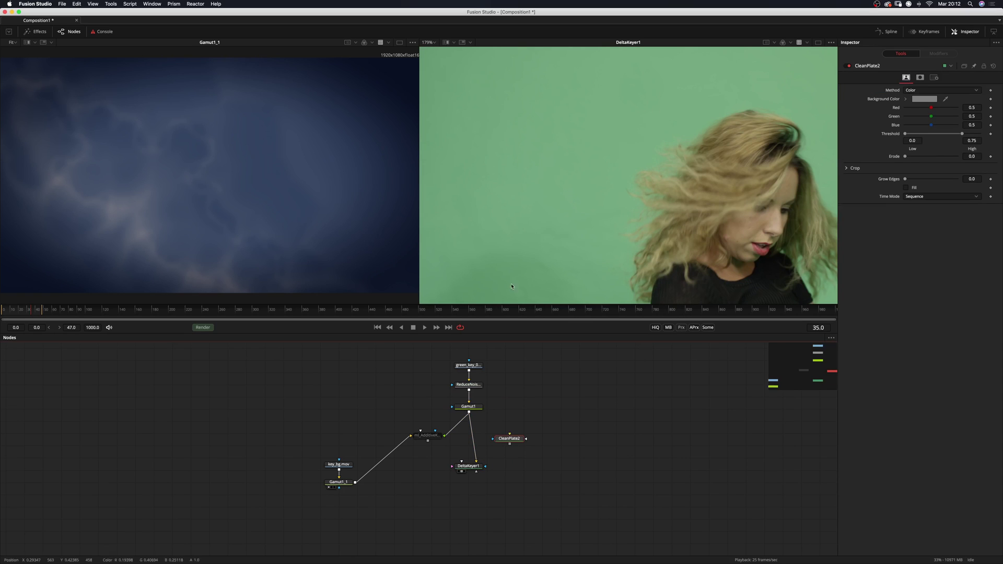
click(512, 286)
key(2)
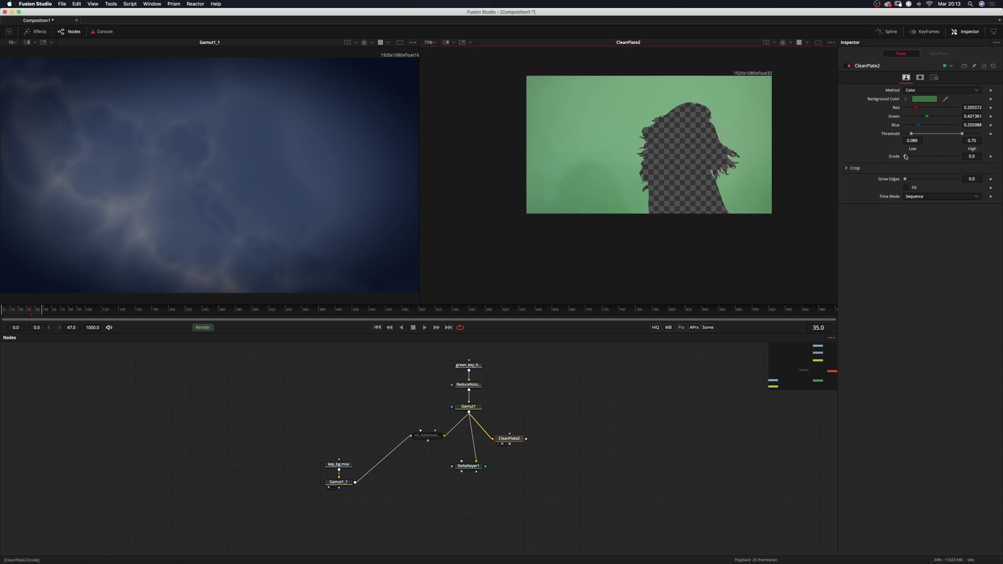
drag(905, 157, 923, 157)
drag(905, 179, 957, 179)
Connect CleanPlate2 into DeltaKeyer1, then duplicate it as DeltaKeyer1_1 and view its matte
mouse_move(509, 444)
mouse_down()
mouse_move(487, 468)
mouse_move(514, 429)
mouse_up()
key(2)
click(468, 465)
key(ctrl+c)
key(ctrl+v)
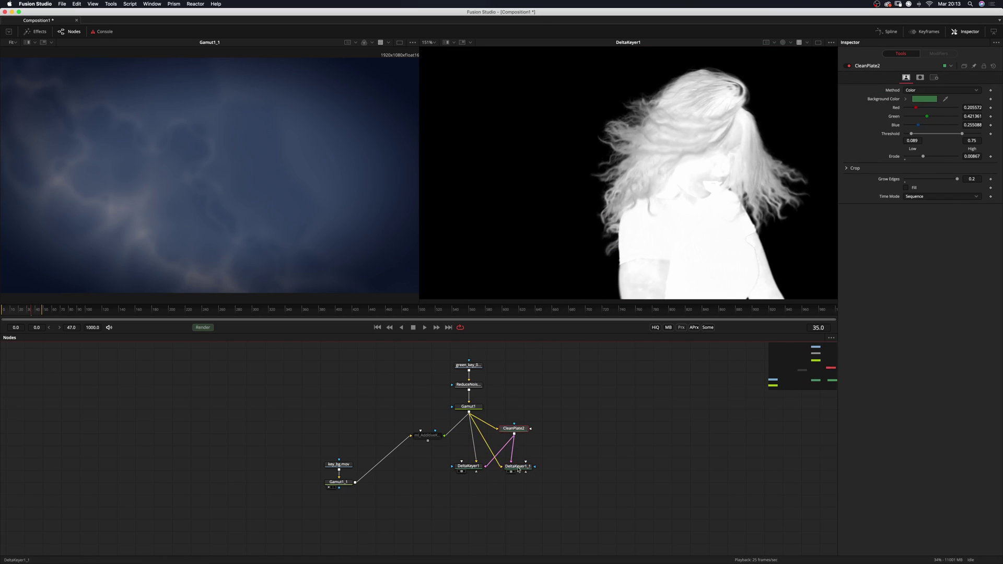
drag(519, 469, 515, 469)
key(2)
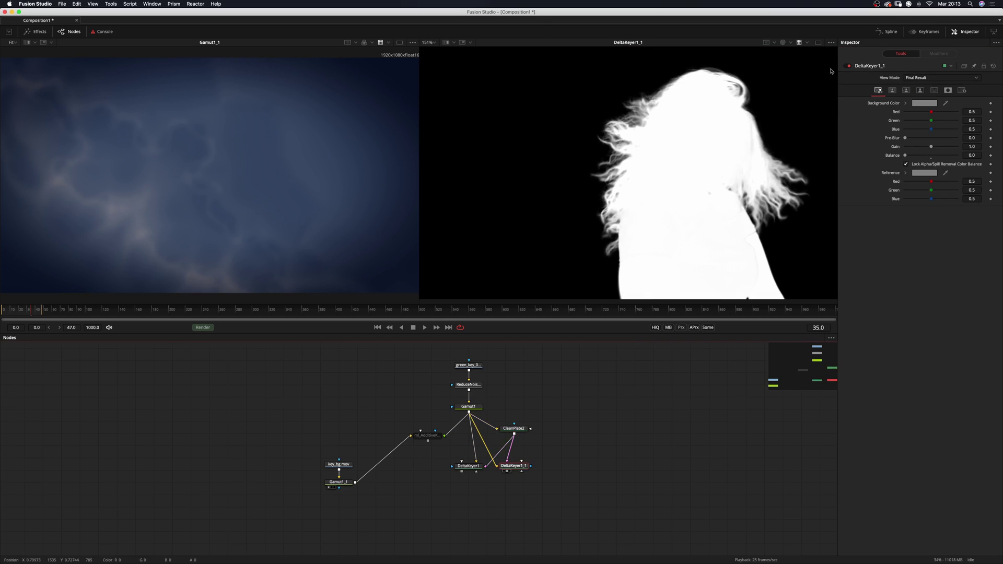
Soften DeltaKeyer1_1's hair edges with Restore Fringe in the matte settings
click(907, 90)
click(892, 91)
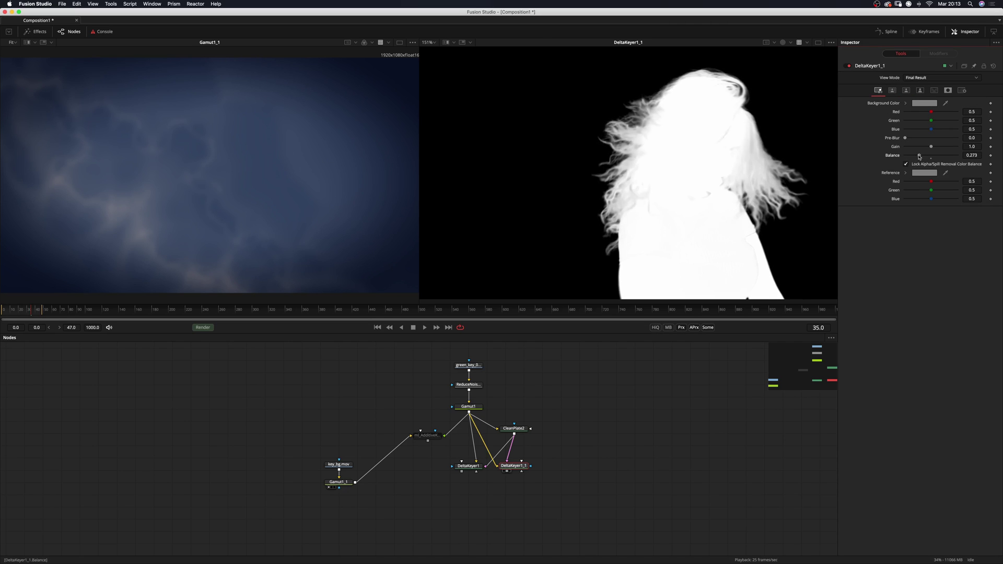
click(906, 91)
drag(931, 134, 918, 127)
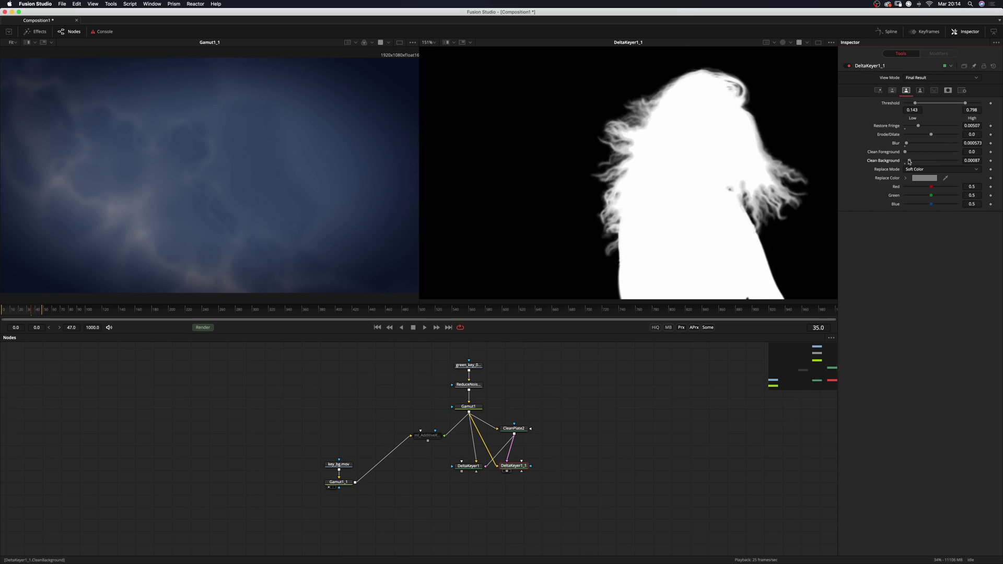
Compare against DeltaKeyer1's matte, then raise DeltaKeyer1_1's Balance to 0.407
click(523, 452)
key(2)
scroll(638, 157, up, 5)
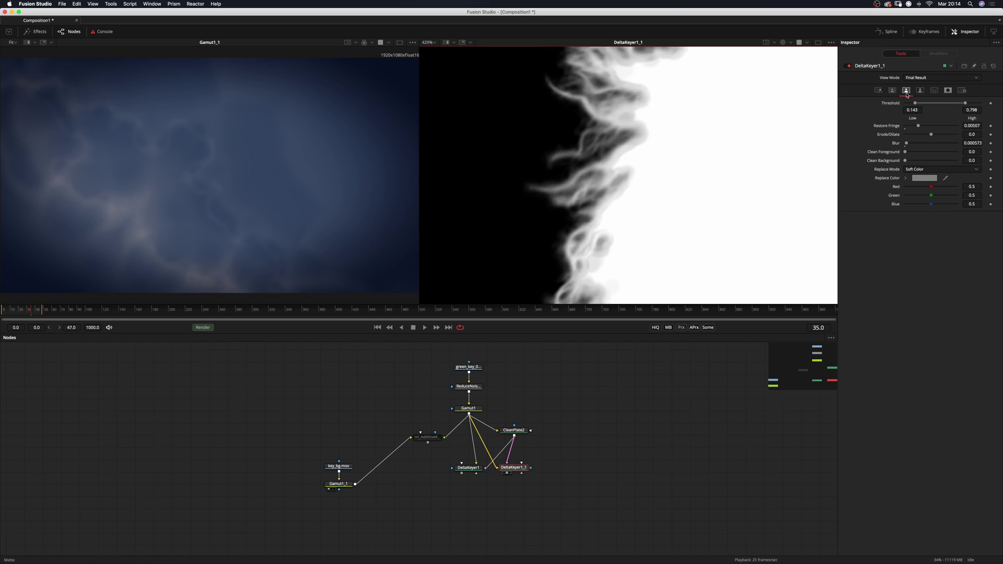
click(878, 90)
drag(916, 156, 928, 155)
Show the colour image and merge the keyed dancer over the sky plate in Merge1
scroll(580, 210, down, 3)
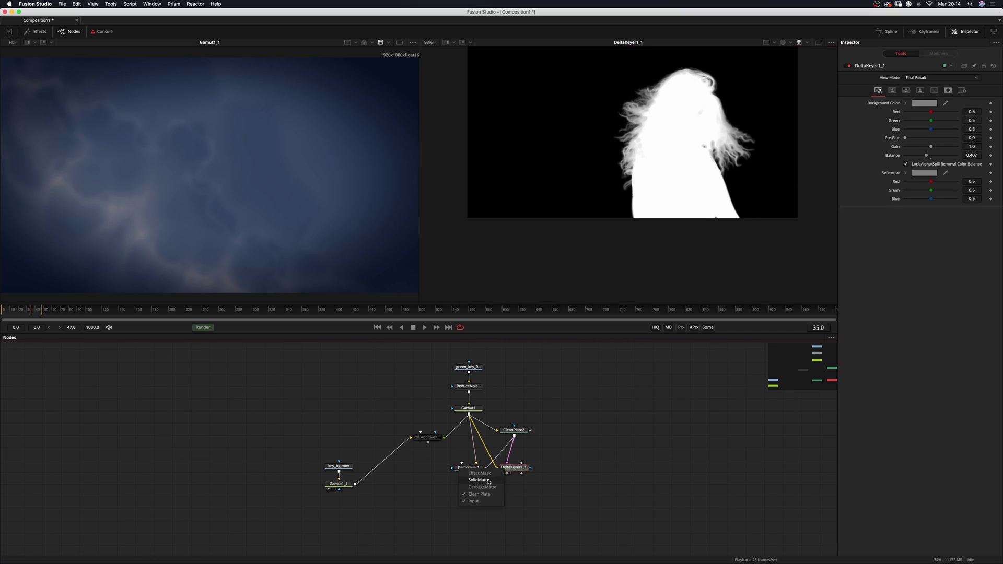
key(c)
scroll(580, 210, up, 1)
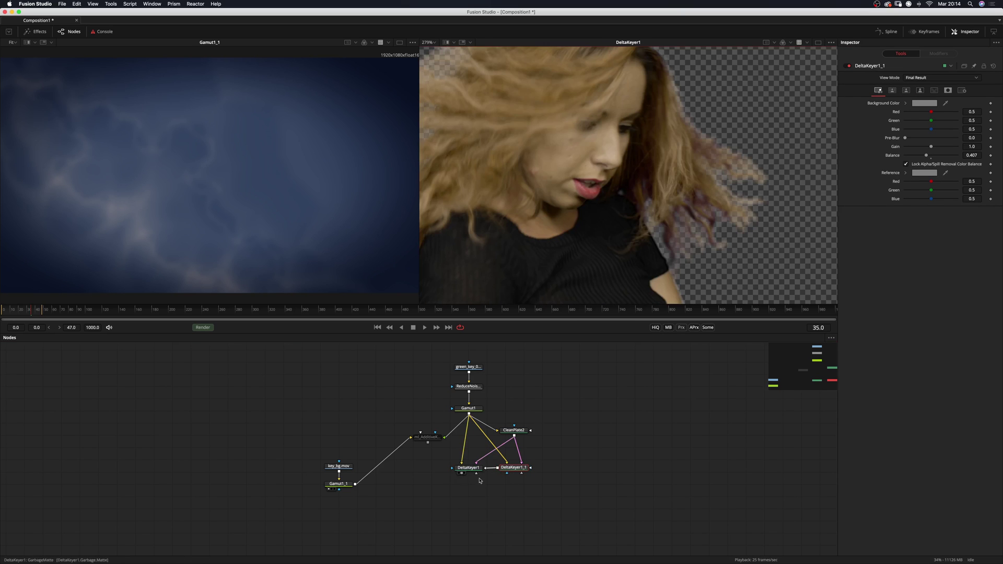
drag(355, 484, 476, 473)
key(2)
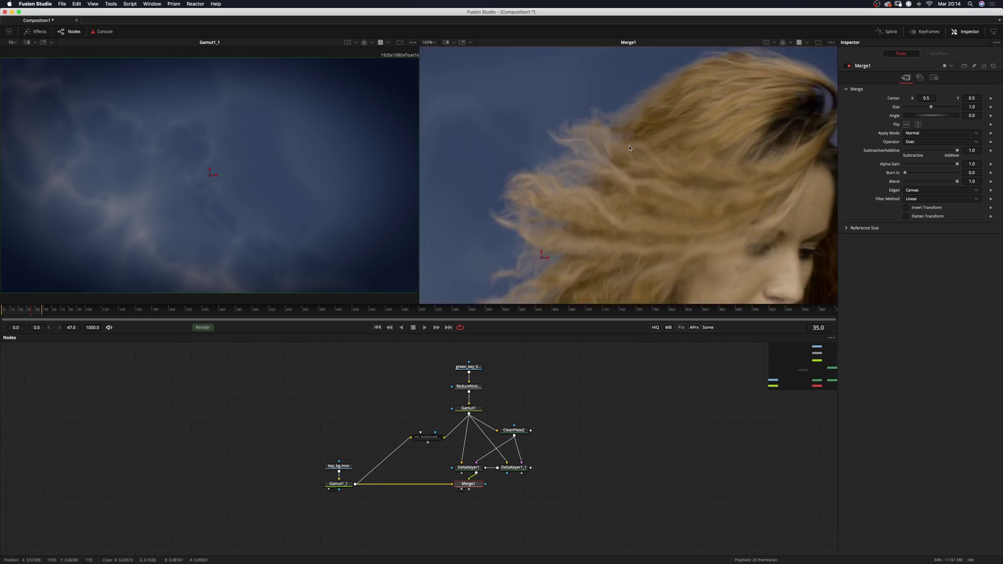
Darken DeltaKeyer1's hair fringe by lowering Fringe Gamma to 0.84
click(468, 468)
click(920, 90)
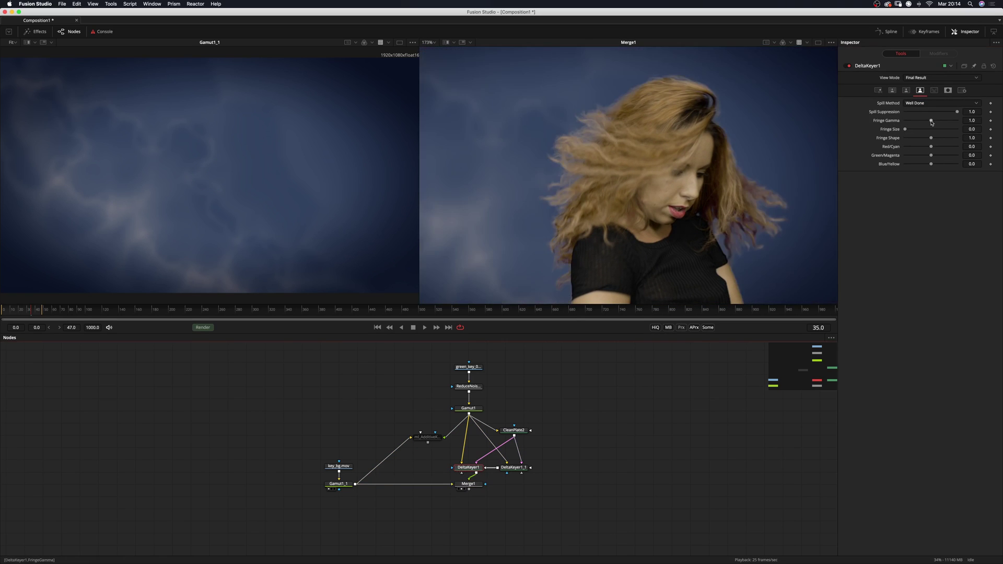
drag(931, 121, 923, 121)
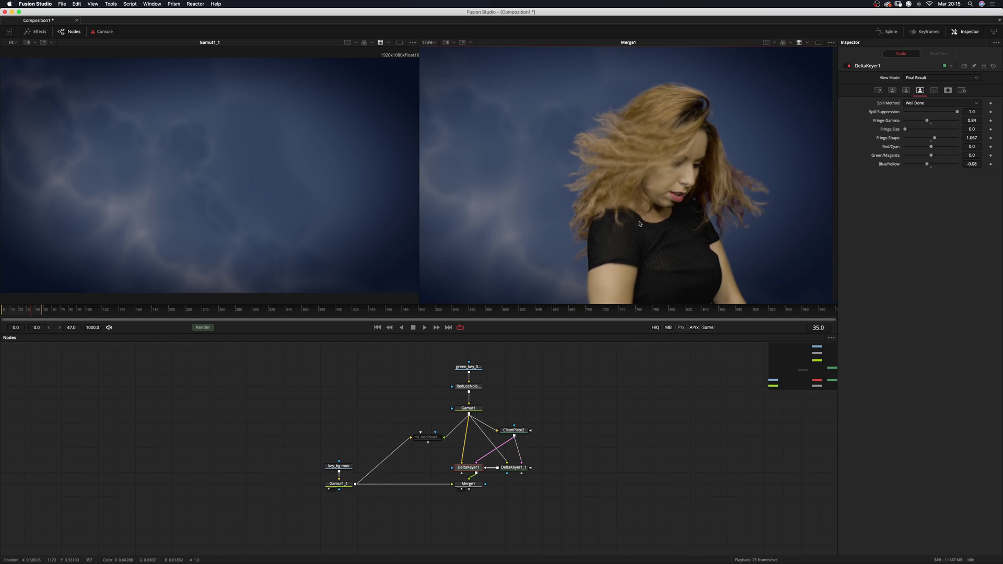
scroll(723, 235, up, 3)
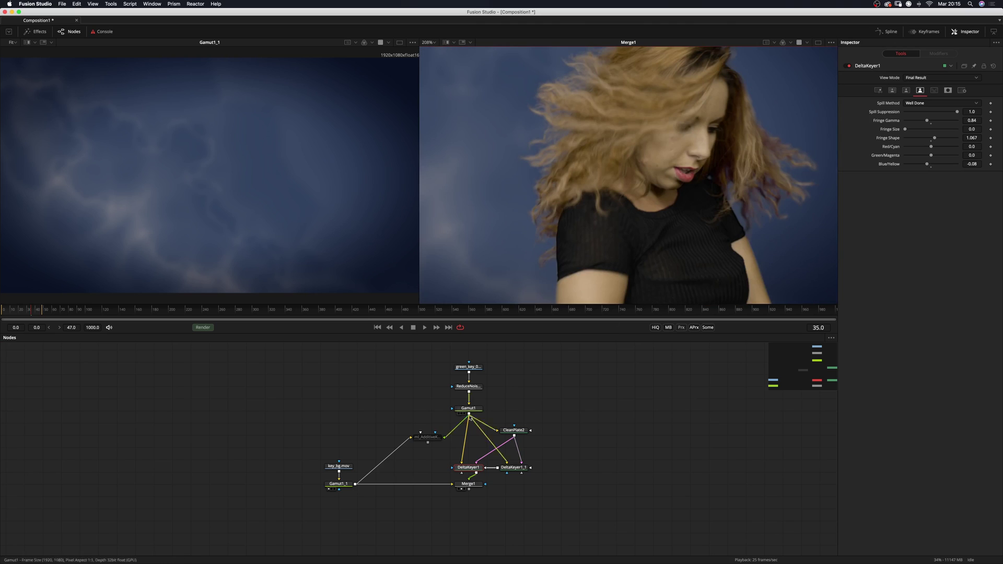
Compare the ml_AdditiveKeyer result with the Merge1 composite in the right viewer
click(428, 437)
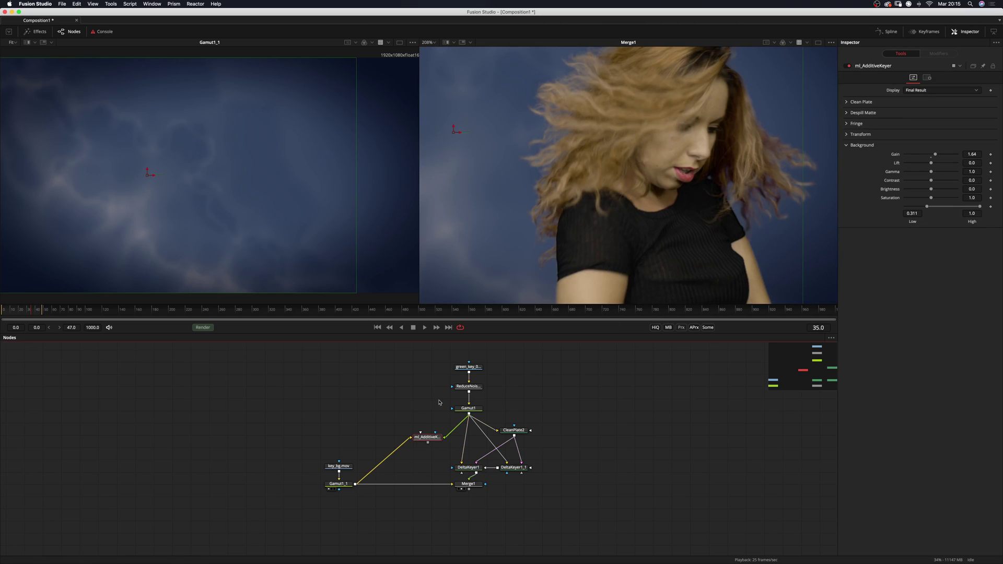
key(2)
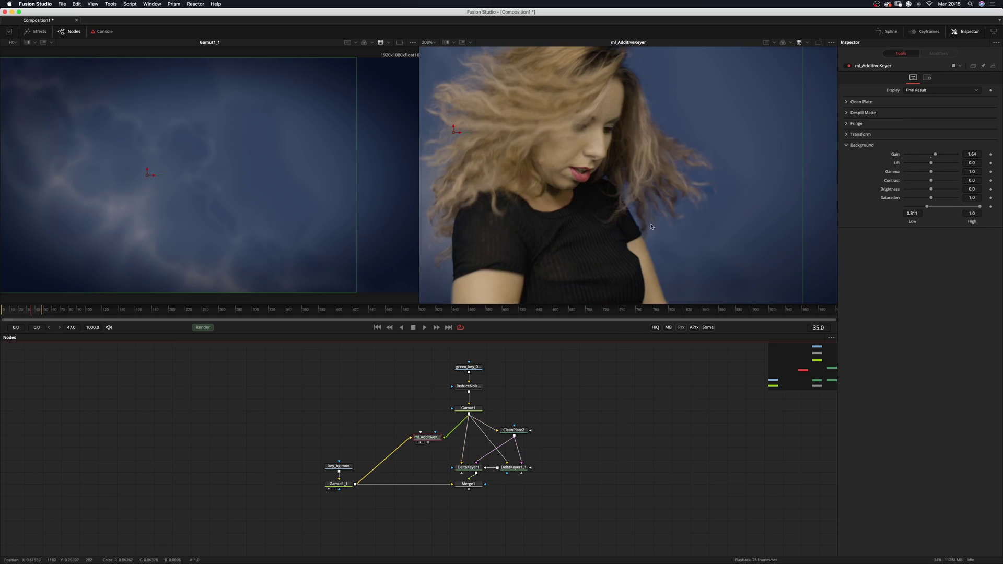
scroll(651, 226, left, 3)
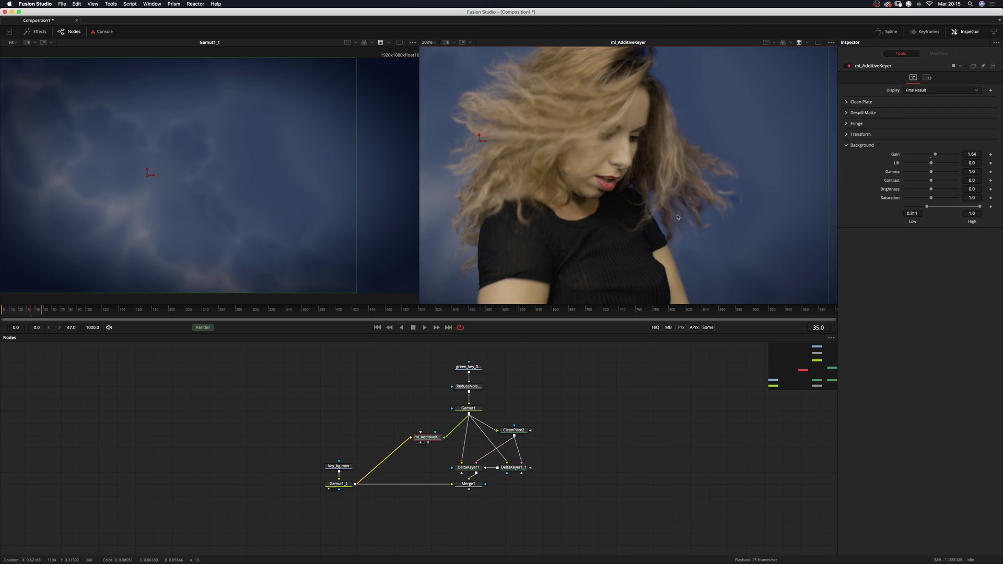
click(471, 487)
key(2)
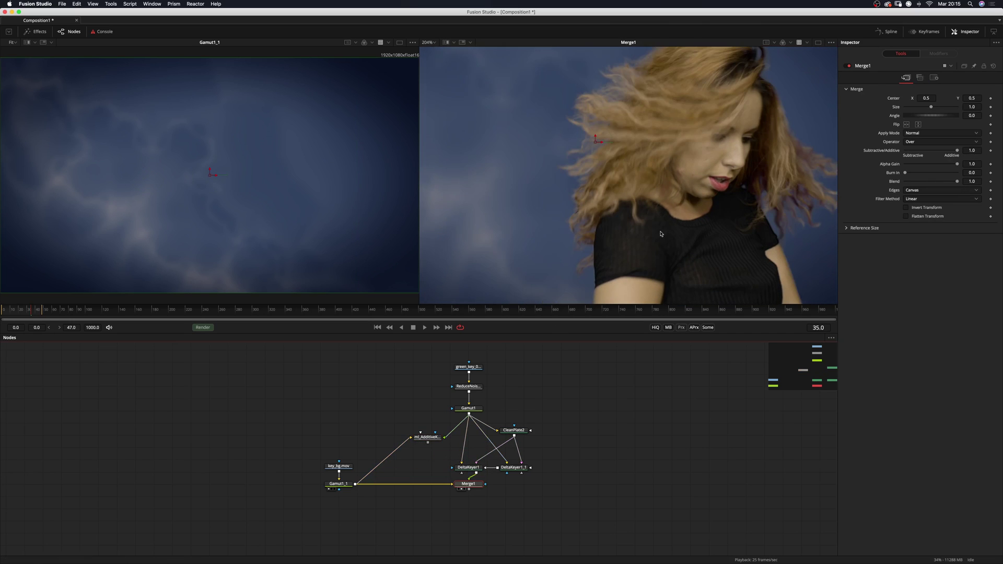
scroll(653, 222, right, 2)
scroll(666, 241, up, 5)
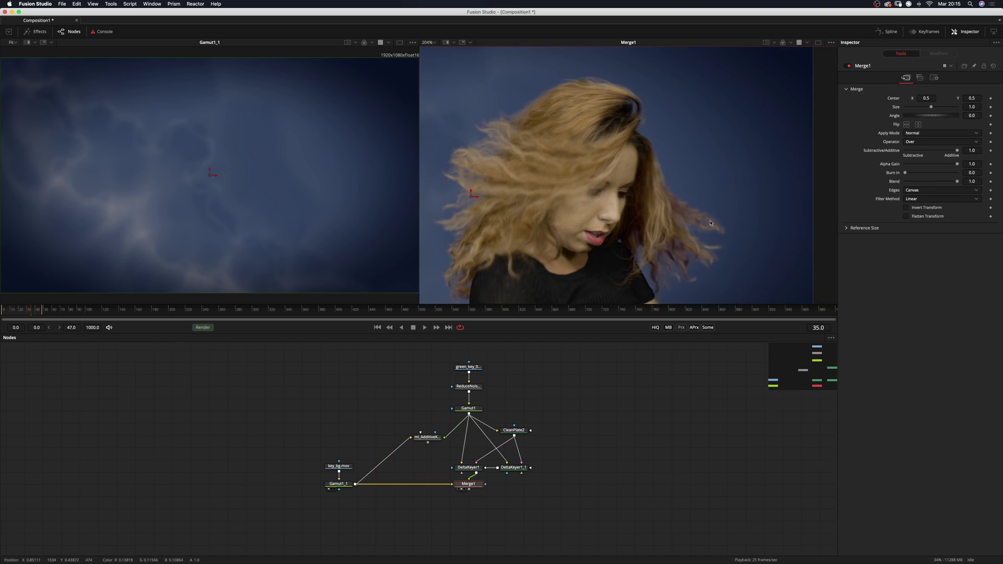
scroll(626, 187, left, 3)
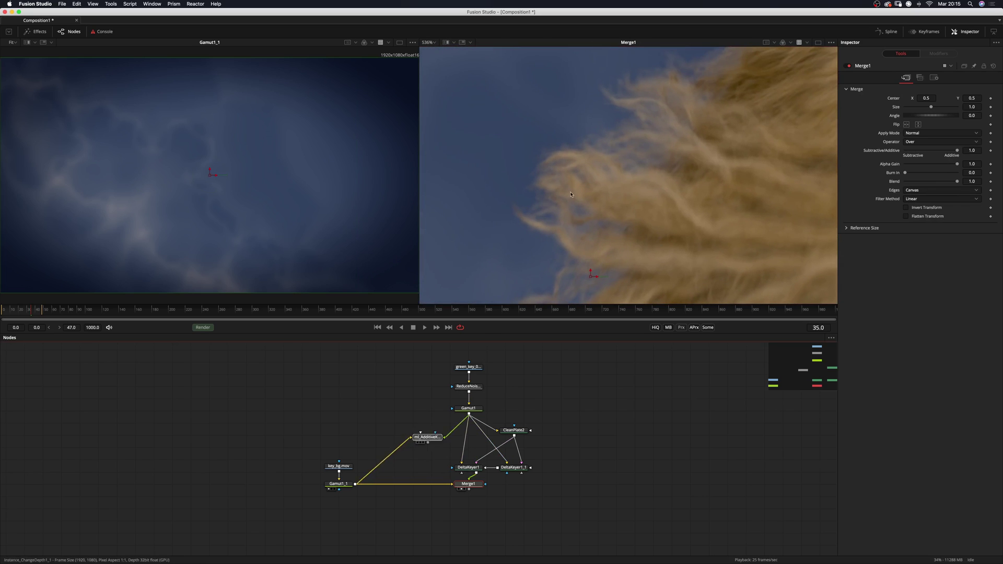
Recheck ml_AdditiveKeyer's hair, return to Merge1 framed on the face, and lower Merge1
click(420, 442)
scroll(599, 185, left, 4)
scroll(599, 185, left, 3)
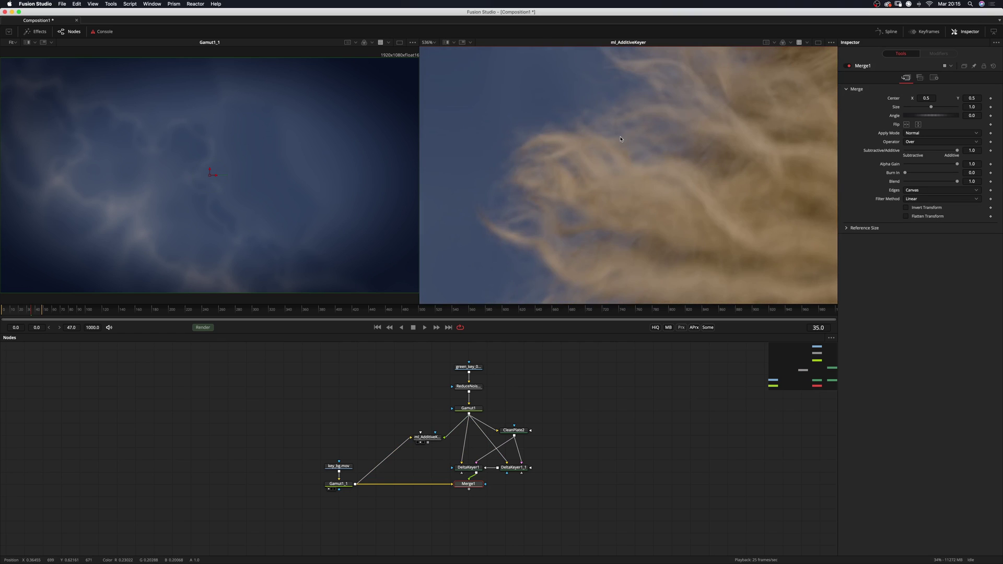
scroll(615, 146, down, 6)
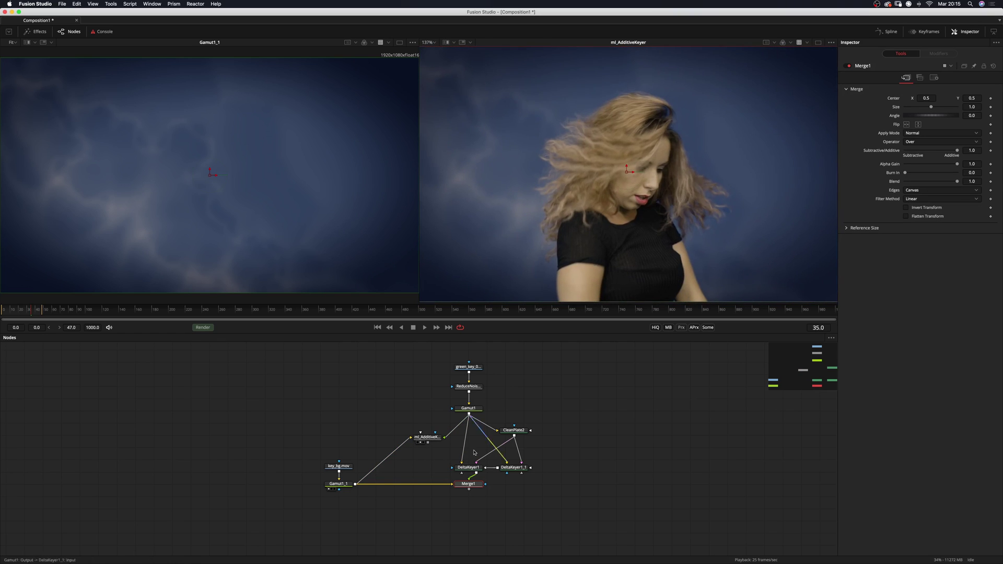
click(468, 488)
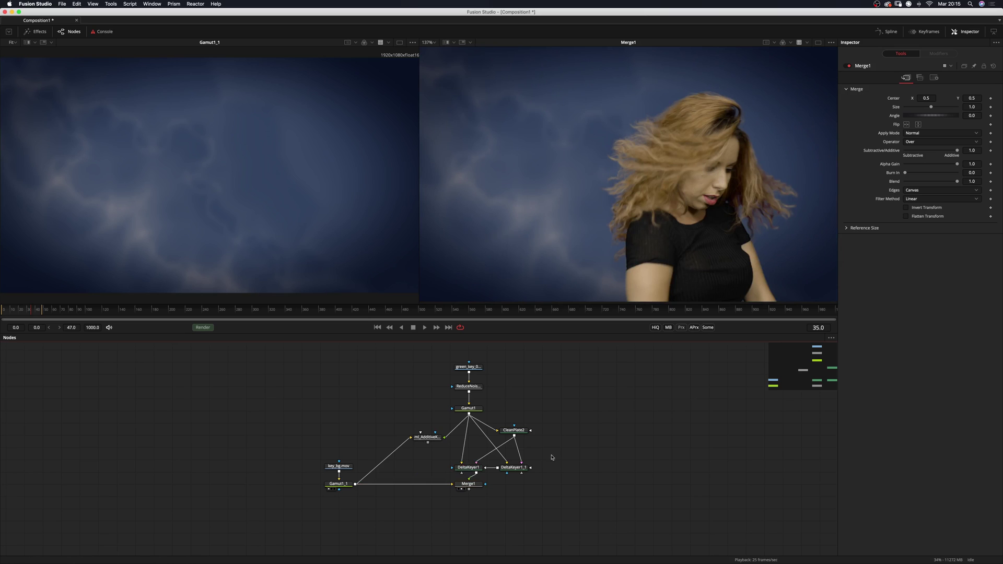
key(ctrl+f)
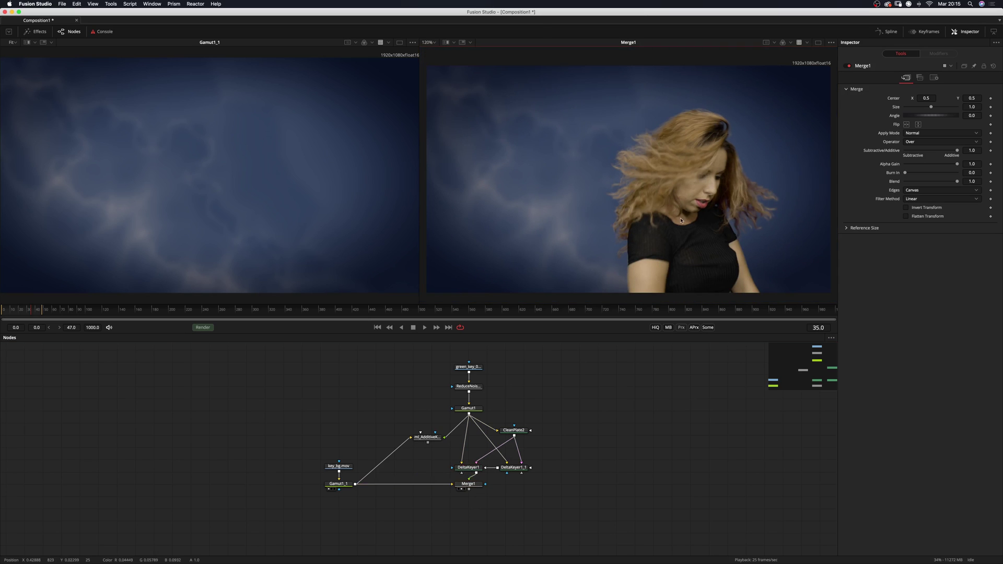
scroll(680, 221, up, 3)
drag(662, 249, 620, 259)
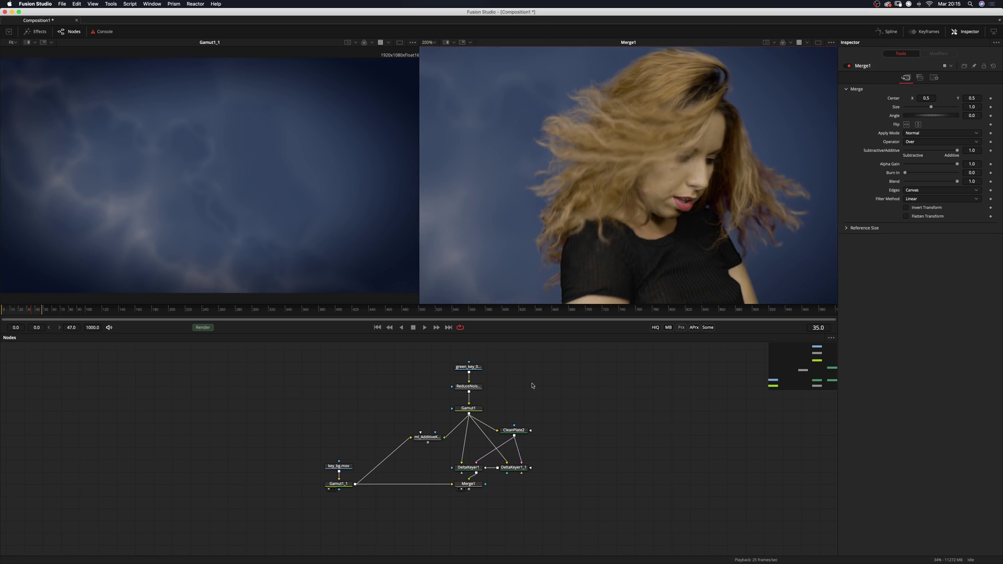
drag(475, 486, 475, 500)
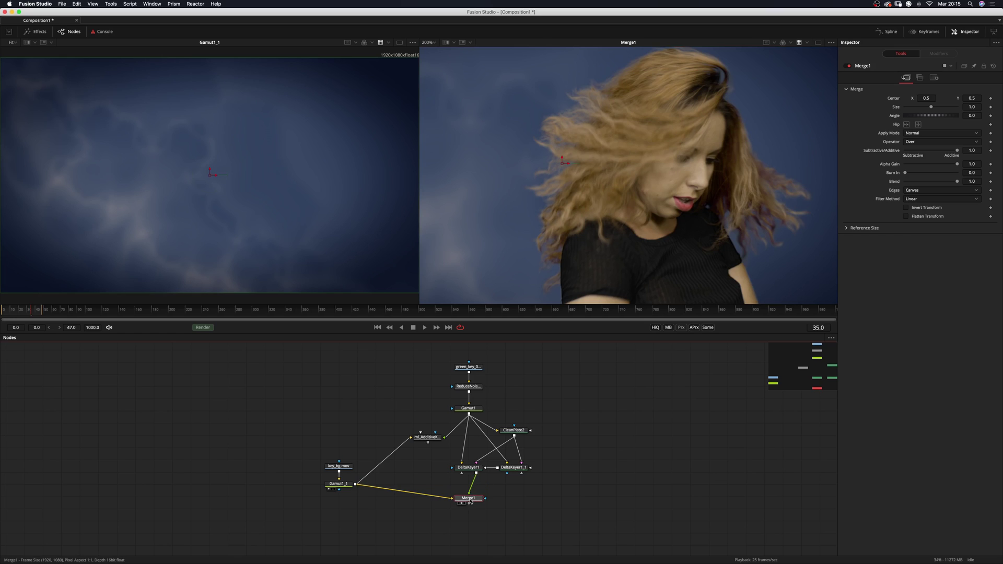
Replace Merge1 with an ml_AddMix node fed by the Gamut1_1 sky and view it
key(Delete)
key(shift+space)
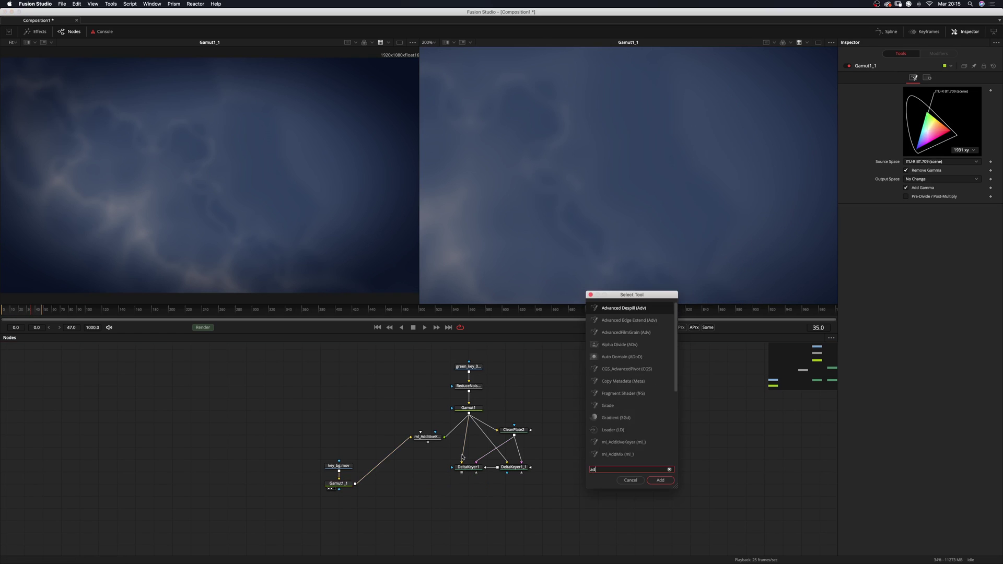
text(addmix)
key(Return)
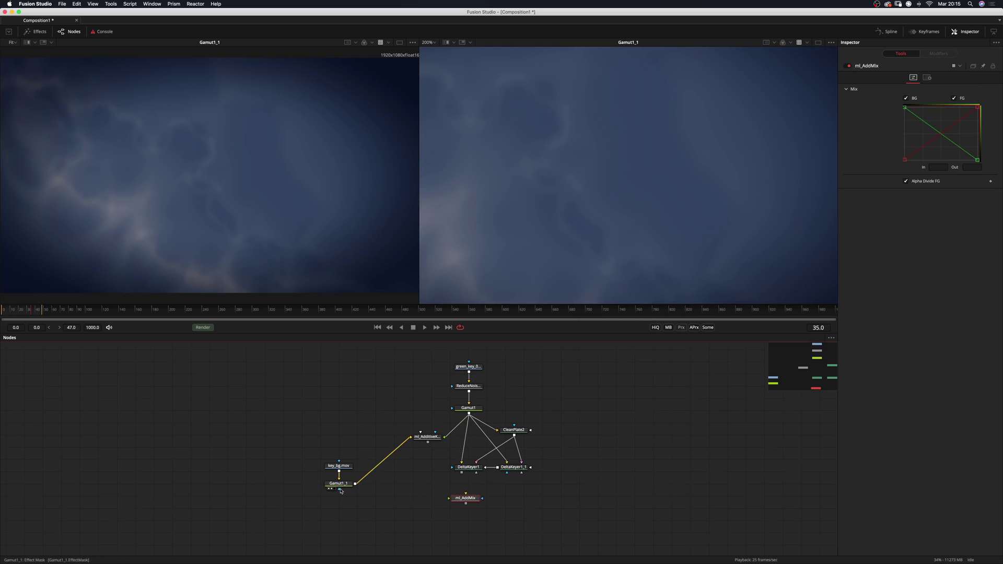
drag(356, 484, 546, 376)
drag(629, 286, 629, 285)
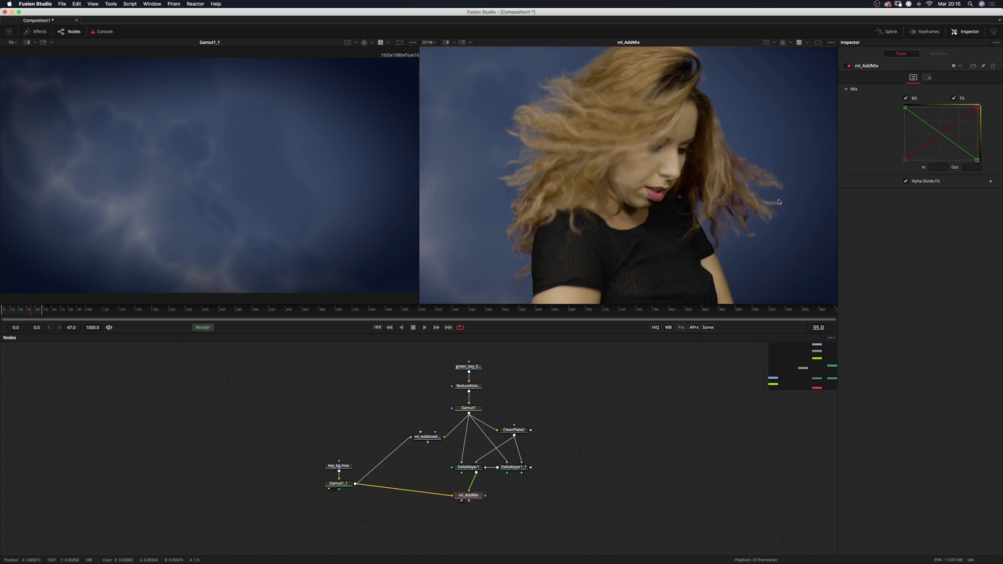
Reshape ml_AddMix's FG mix curve and its end tangent in the enlarged curve editor
drag(838, 205, 750, 225)
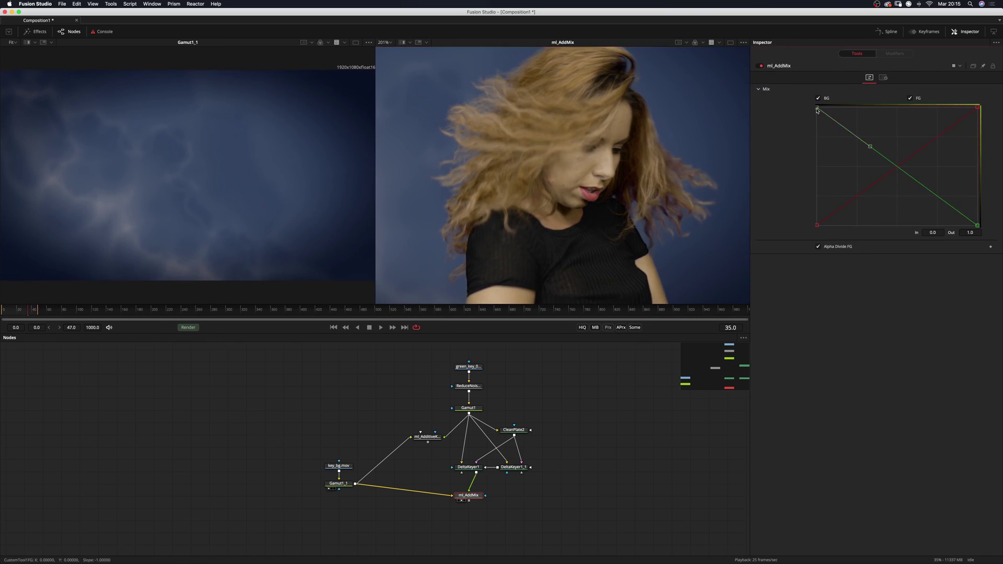
mouse_move(870, 148)
mouse_down()
mouse_move(867, 159)
mouse_move(893, 175)
mouse_move(856, 168)
mouse_move(870, 146)
mouse_up()
click(871, 187)
click(977, 109)
click(976, 224)
drag(925, 187, 922, 166)
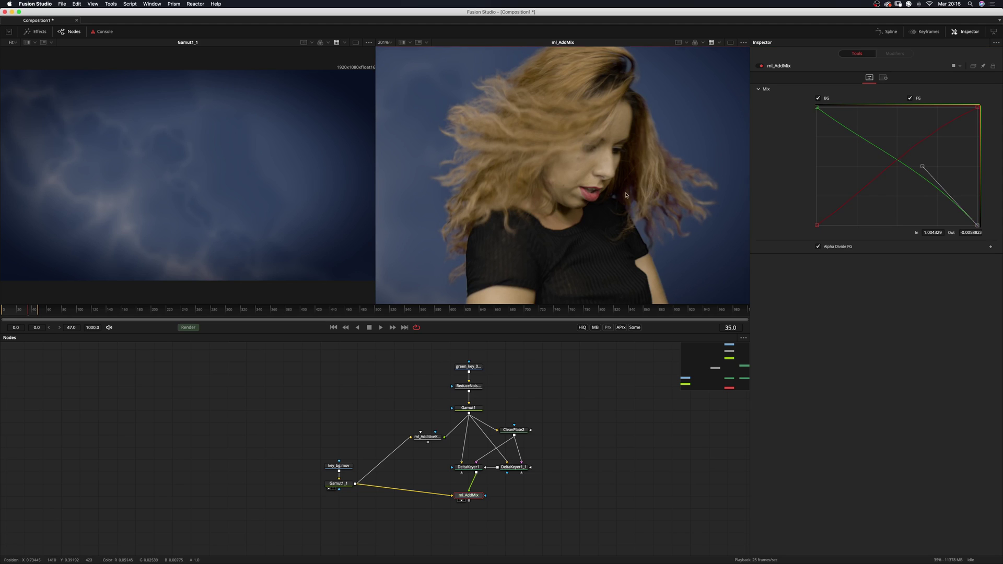
scroll(635, 205, down, 4)
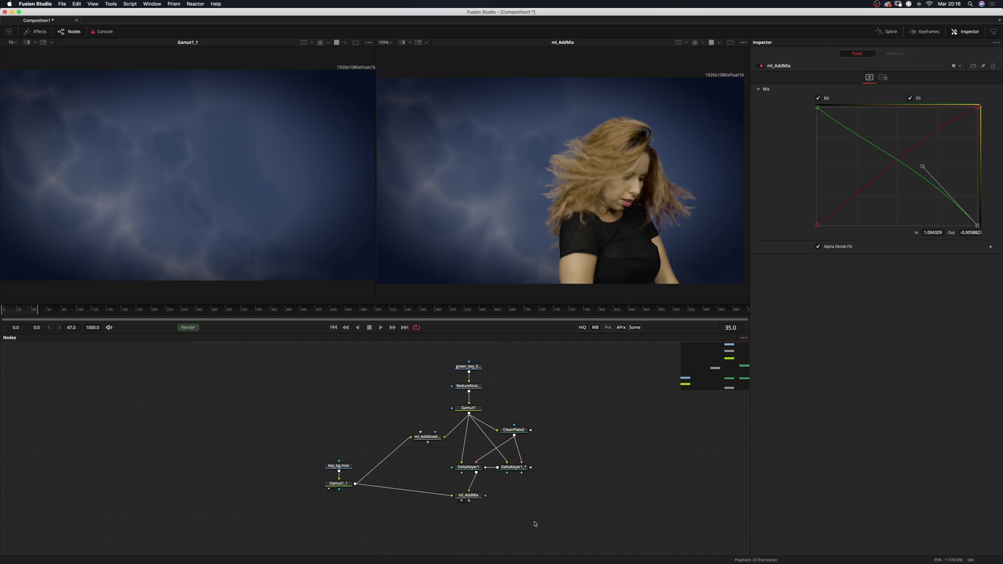
drag(539, 521, 395, 418)
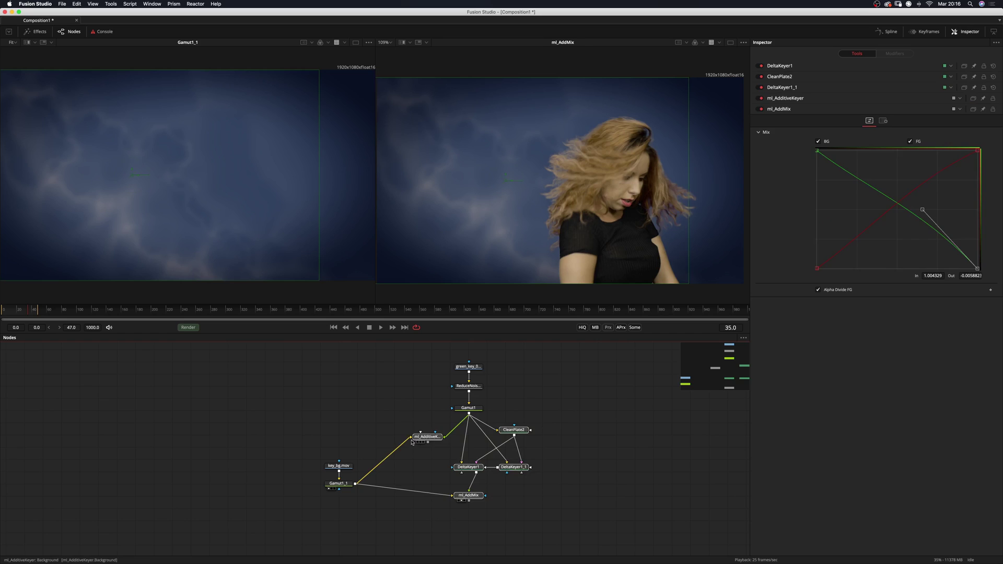
Delete the five keying nodes and add ml_AdditiveKeyer with ml_RefineMatte beside it
key(Delete)
key(shift+space)
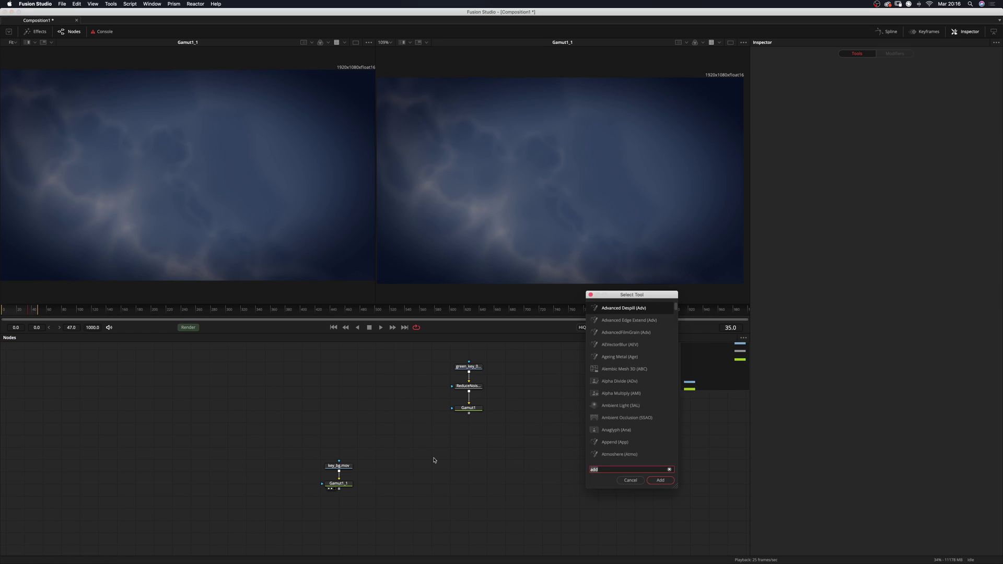
text(i)
key(Return)
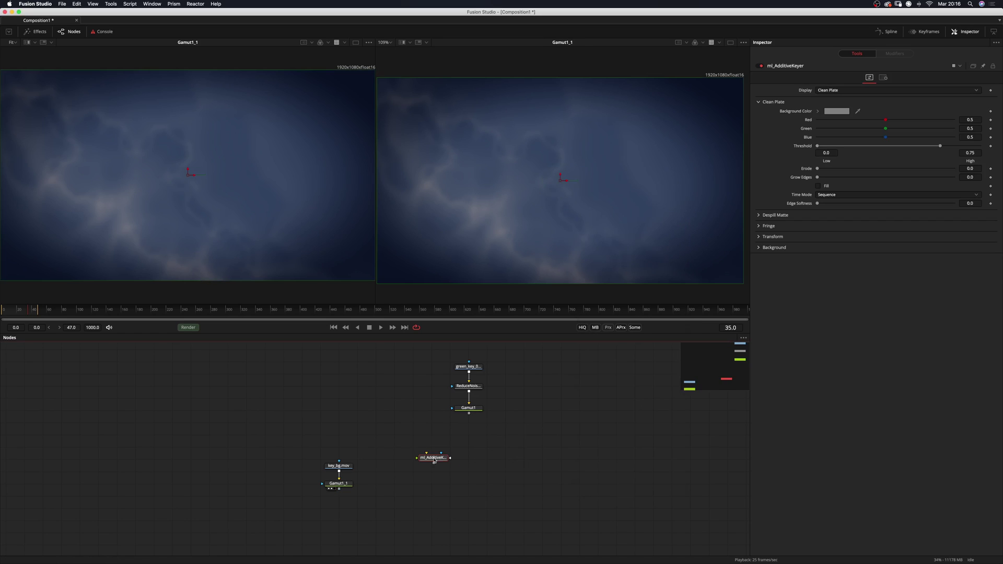
text(refi)
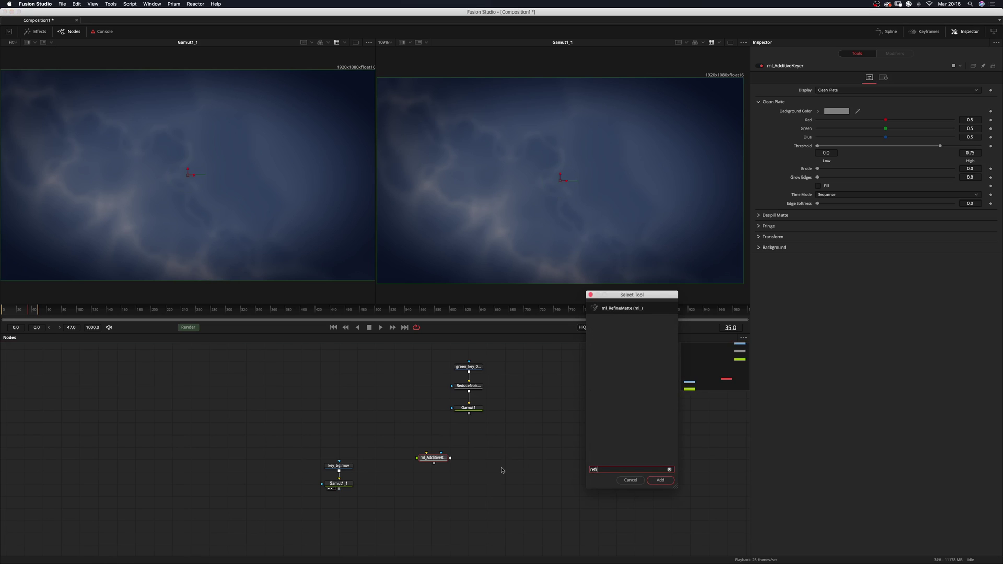
key(Return)
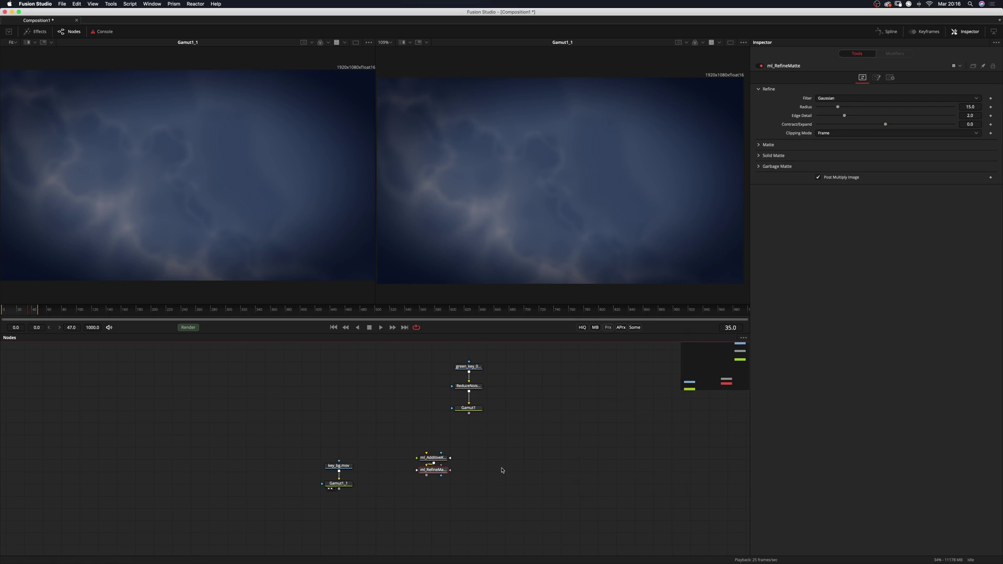
drag(433, 469, 483, 457)
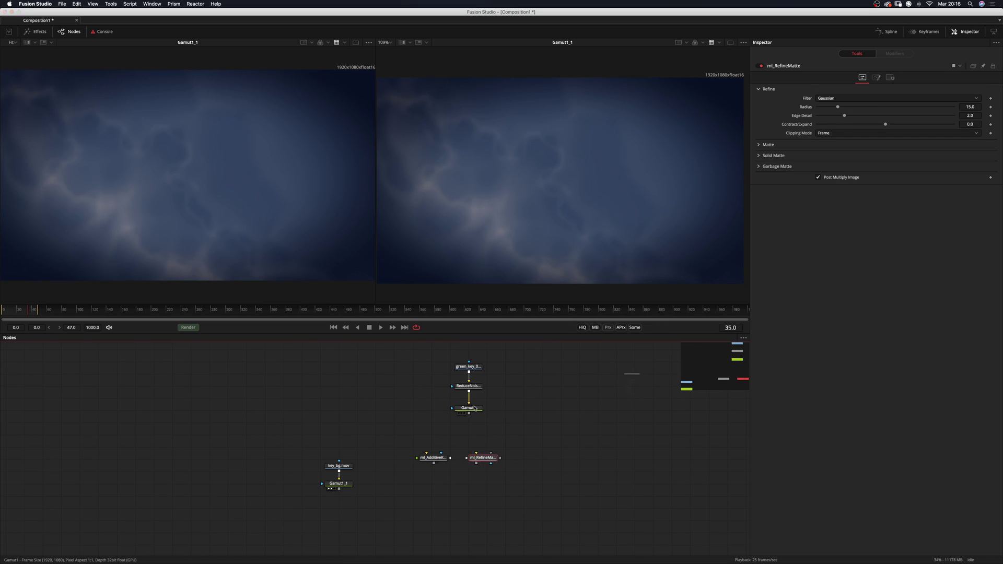
Add ml_RotoHelper and ml_AddMix, lining them up in the row, and select all four
key(shift+space)
text(roto)
key(Return)
drag(496, 473, 545, 462)
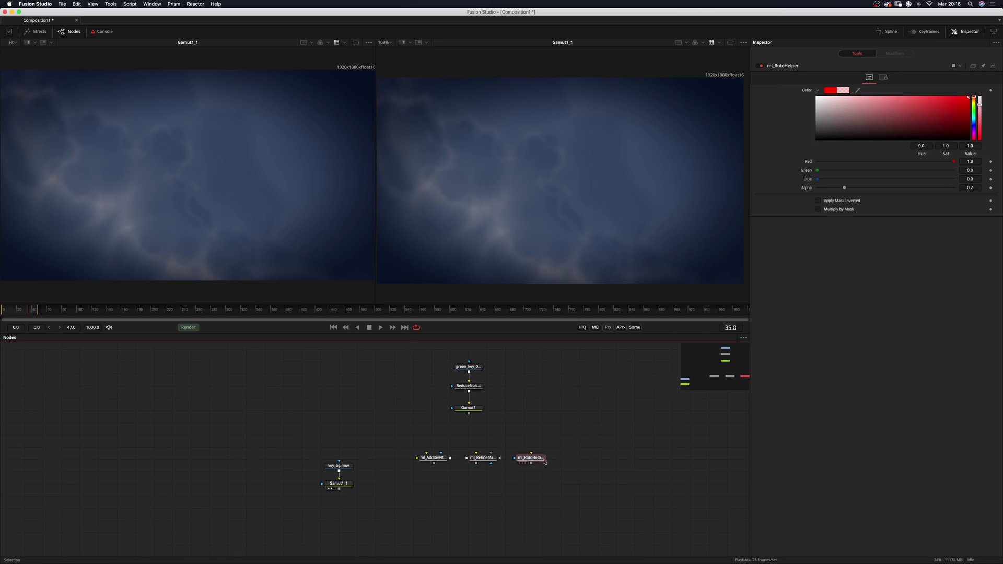
key(shift+space)
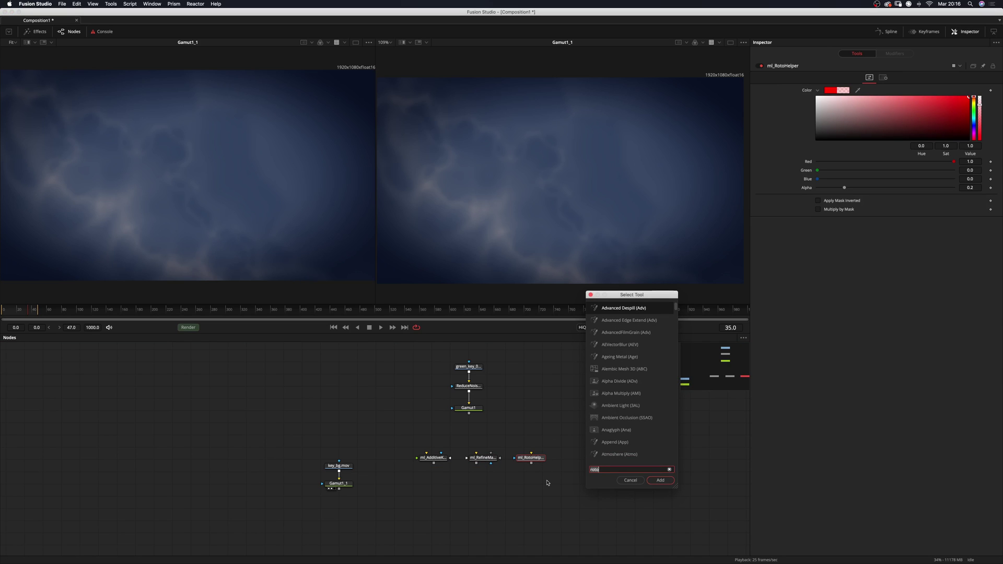
text(add)
key(Down)
key(Return)
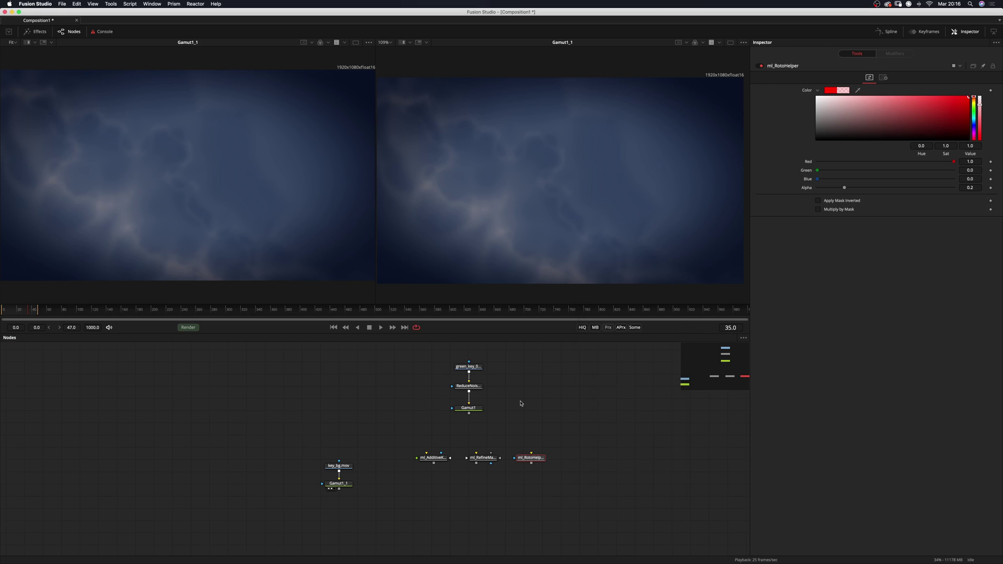
drag(542, 472, 589, 460)
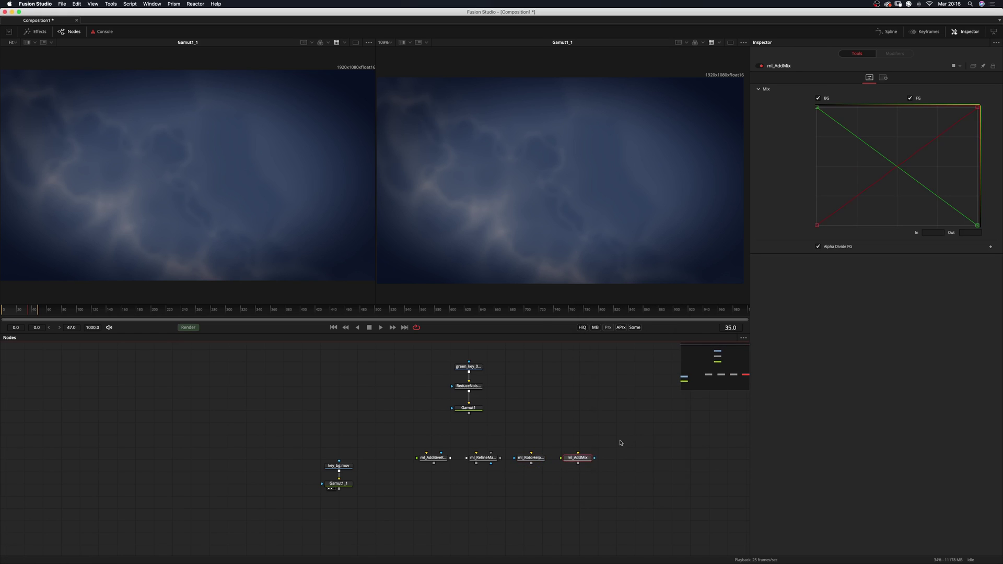
drag(639, 436, 406, 479)
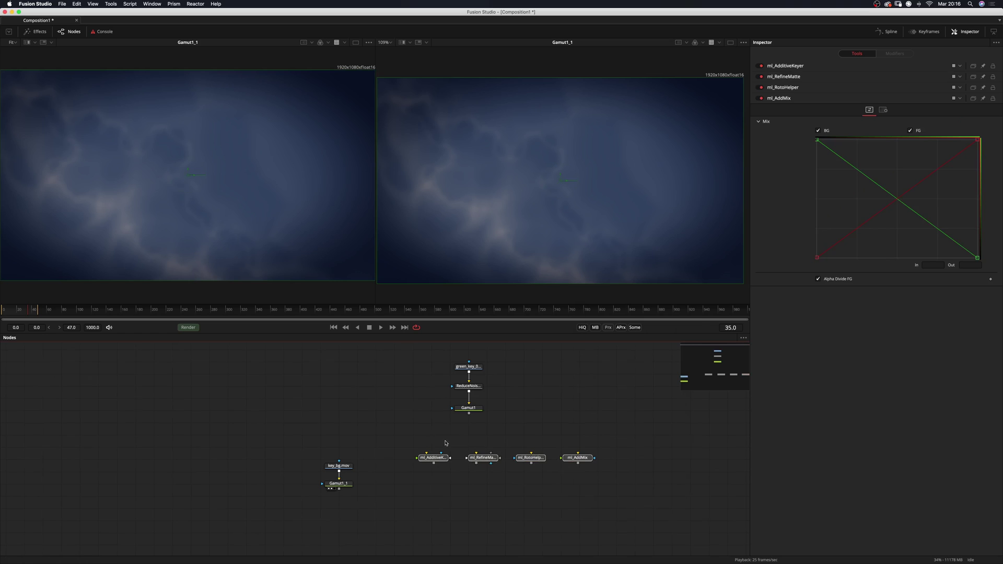
scroll(446, 443, up, 5)
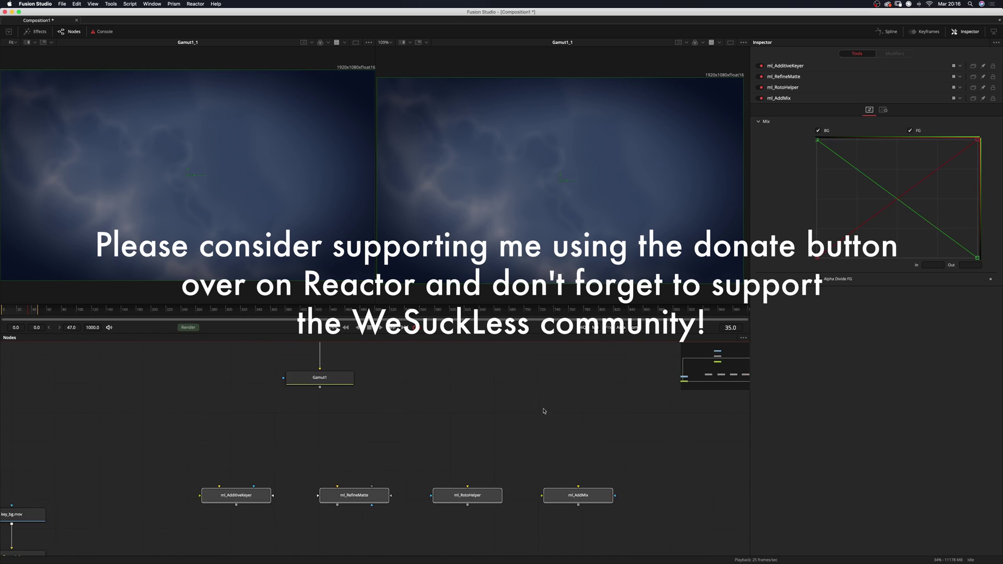
Zoom the Nodes panel to frame ml_AdditiveKeyer, ml_RefineMatte, ml_RotoHelper and ml_AddMix
scroll(543, 411, down, 3)
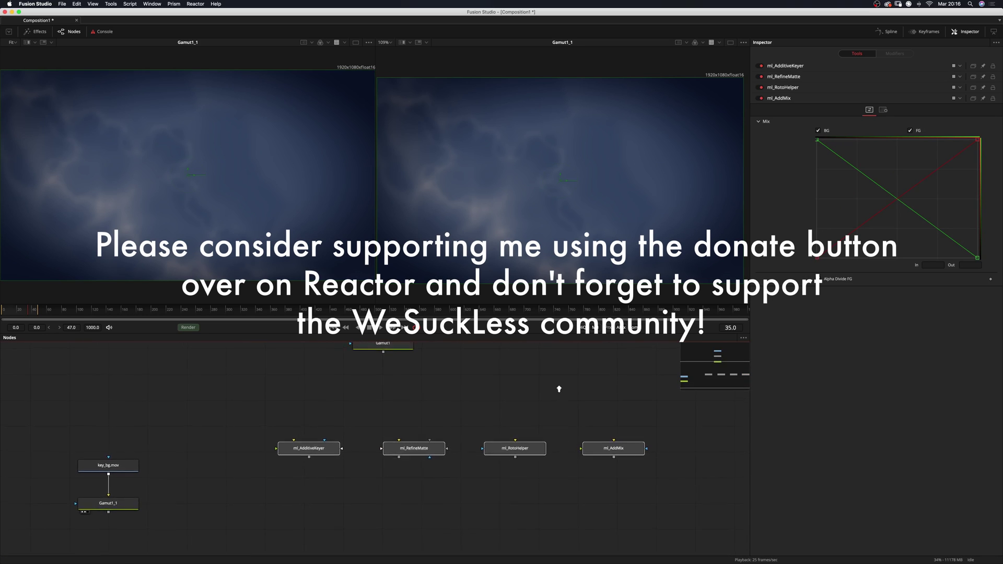
scroll(559, 389, up, 1)
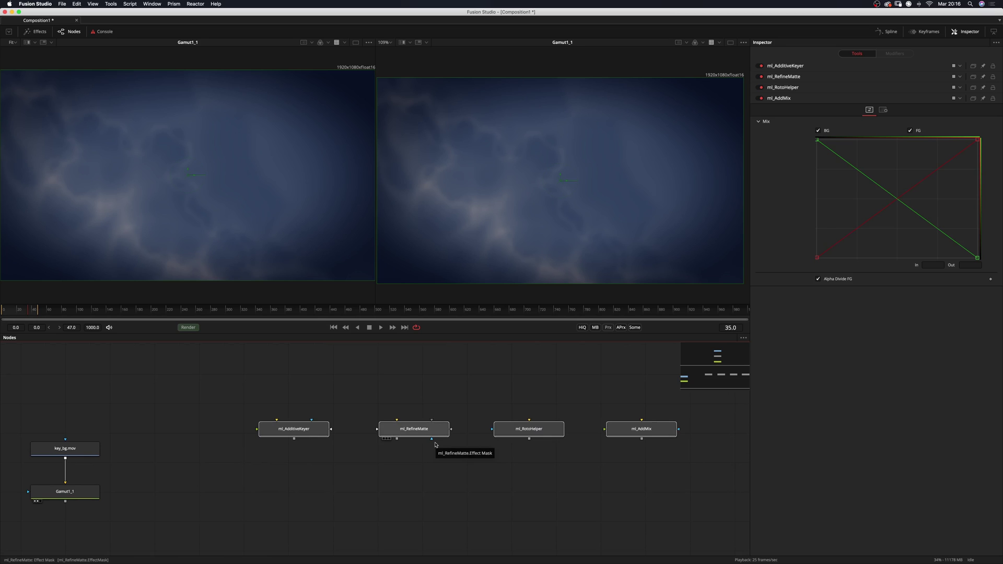
scroll(418, 443, down, 1)
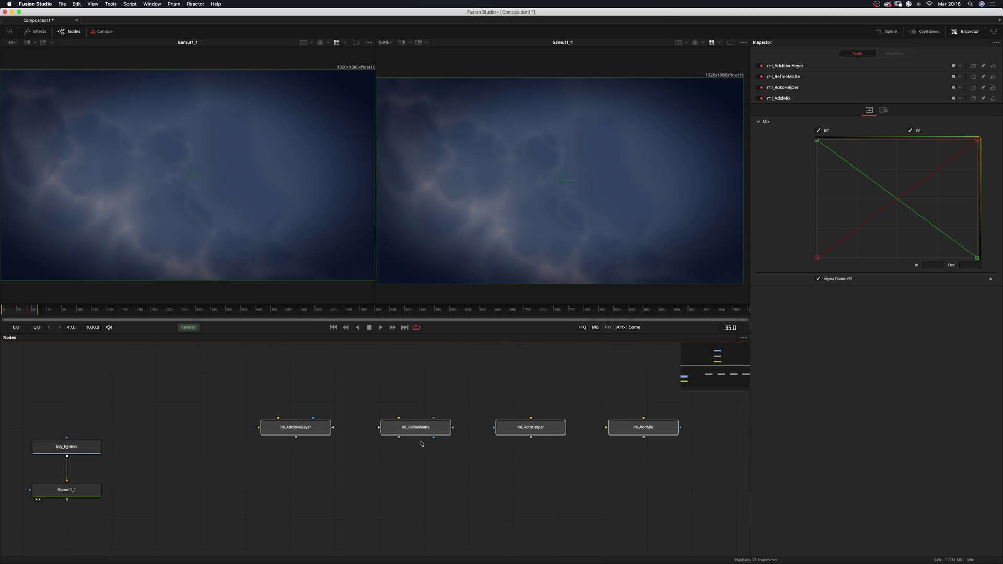